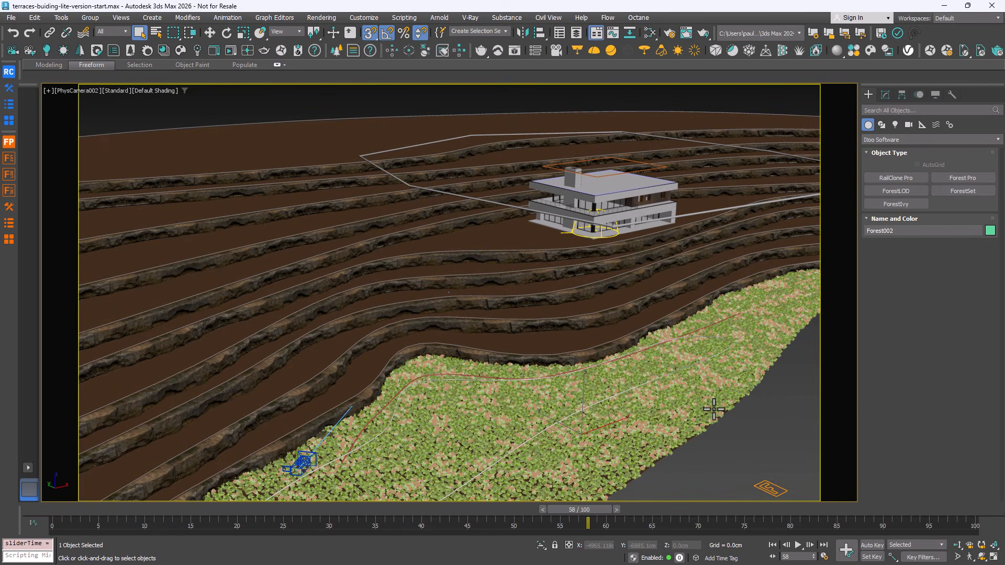
# - Lower the Forest object's points-cloud Local Density for viewport display to about 39%
pyautogui.click(885, 95)
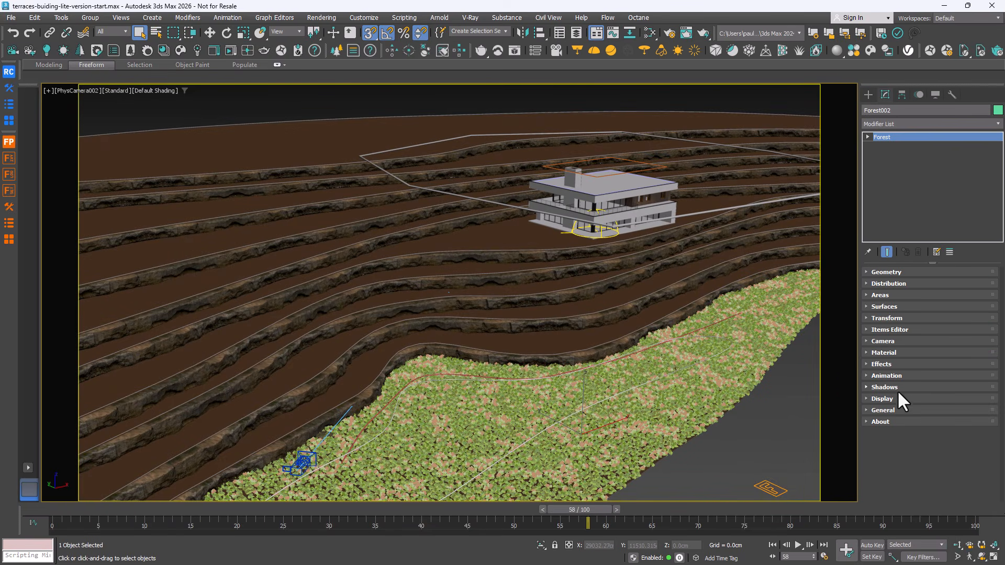
pyautogui.click(900, 397)
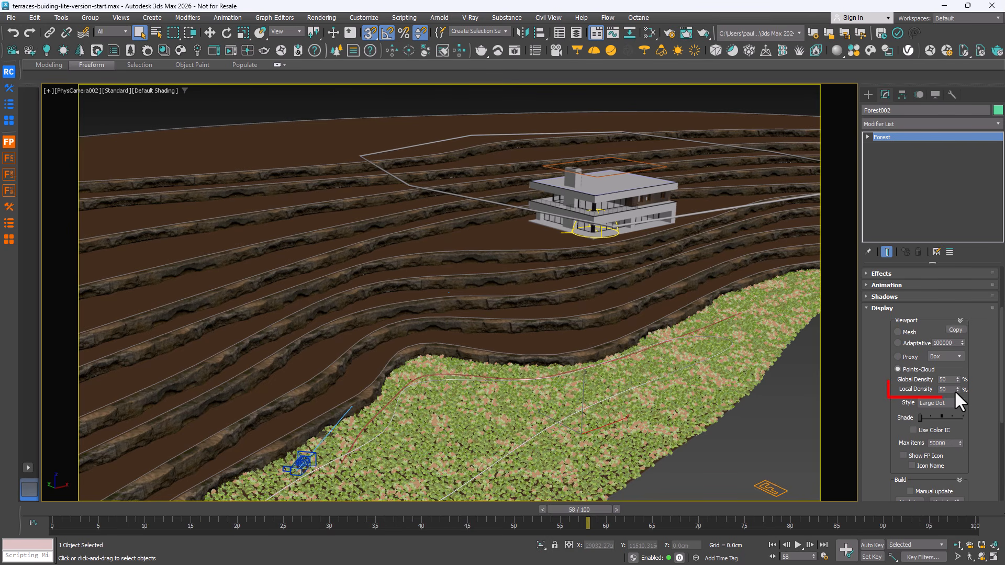
pyautogui.click(957, 392)
pyautogui.moveTo(957, 390)
pyautogui.mouseDown()
pyautogui.moveTo(955, 323)
pyautogui.moveTo(967, 419)
pyautogui.moveTo(967, 387)
pyautogui.moveTo(968, 405)
pyautogui.mouseUp()
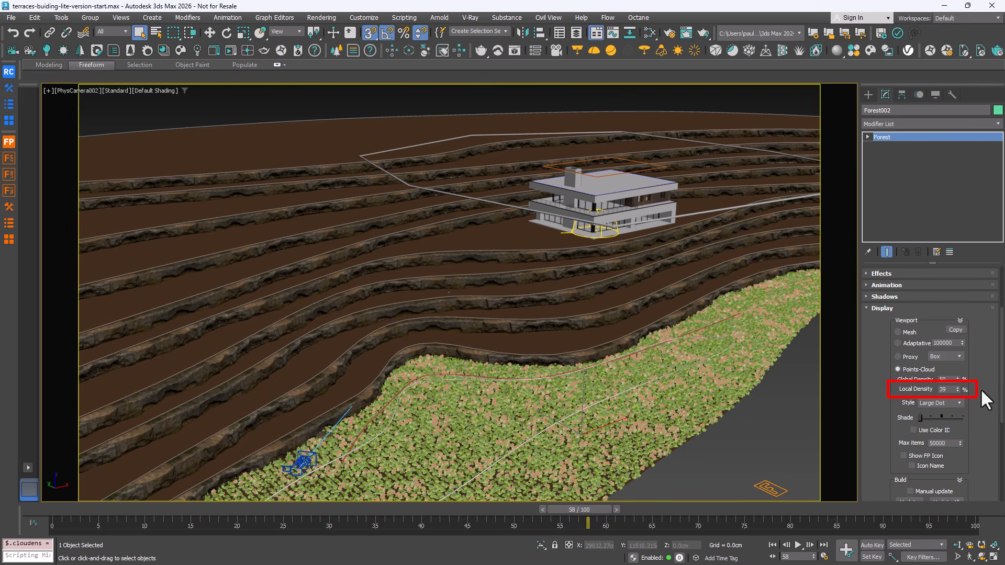
# - Switch the Forest object's viewport display from points-cloud to Proxy with the Pyramid shape
pyautogui.click(912, 358)
pyautogui.click(939, 357)
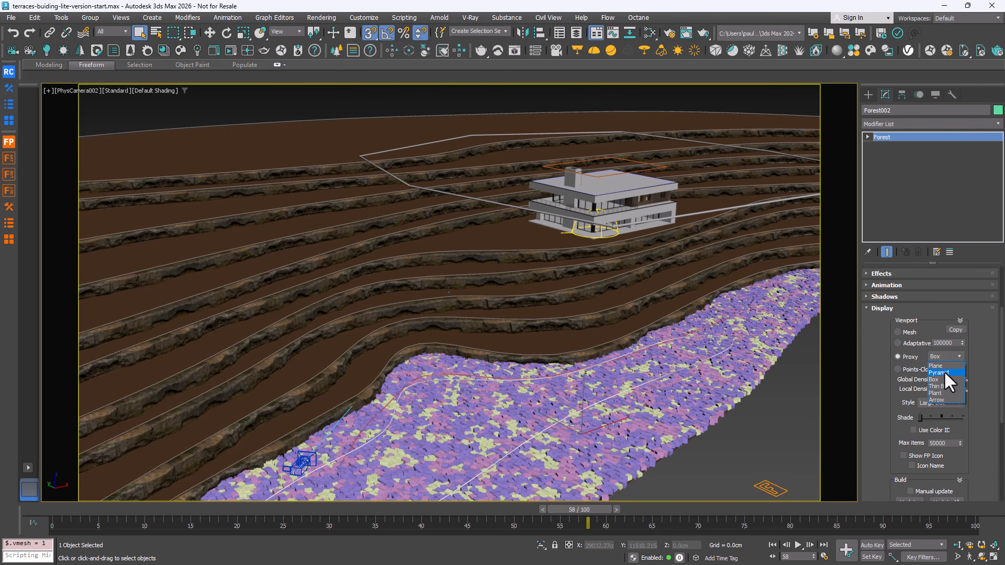
pyautogui.click(944, 372)
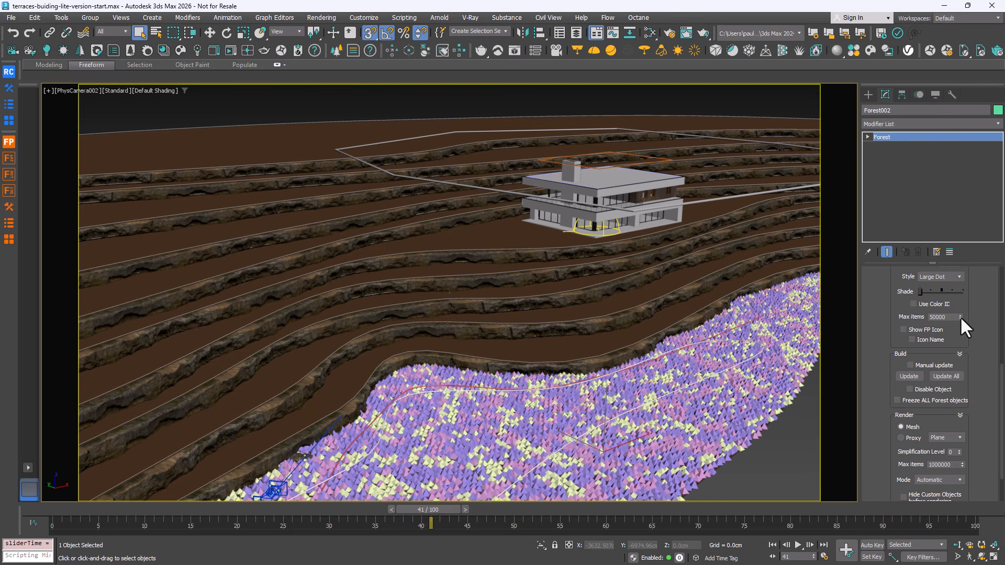
# - Set the Forest object's Max items to 0 for both viewport display and rendering
pyautogui.moveTo(960, 317)
pyautogui.mouseDown()
pyautogui.moveTo(968, 372)
pyautogui.moveTo(965, 361)
pyautogui.mouseUp()
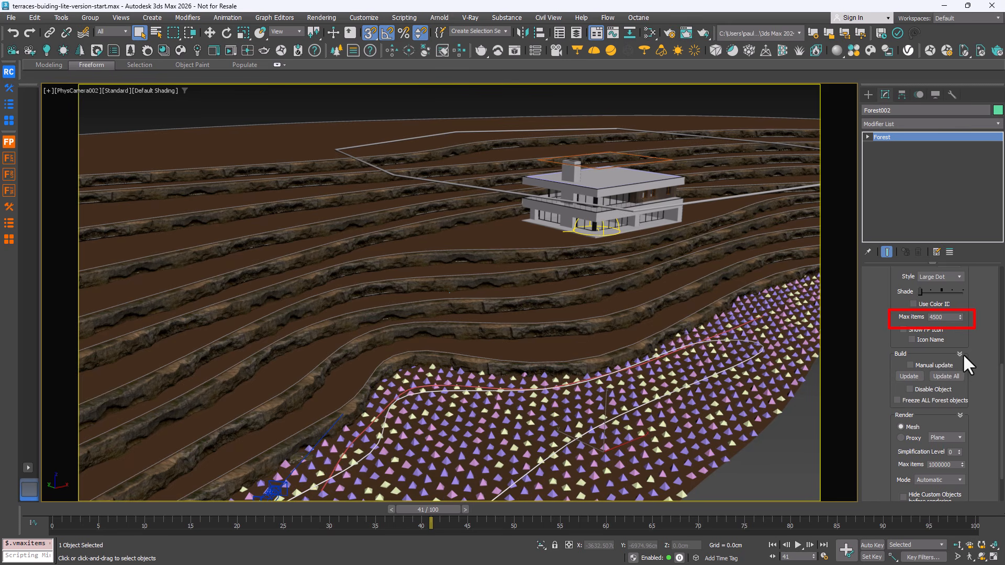
pyautogui.rightClick(959, 316)
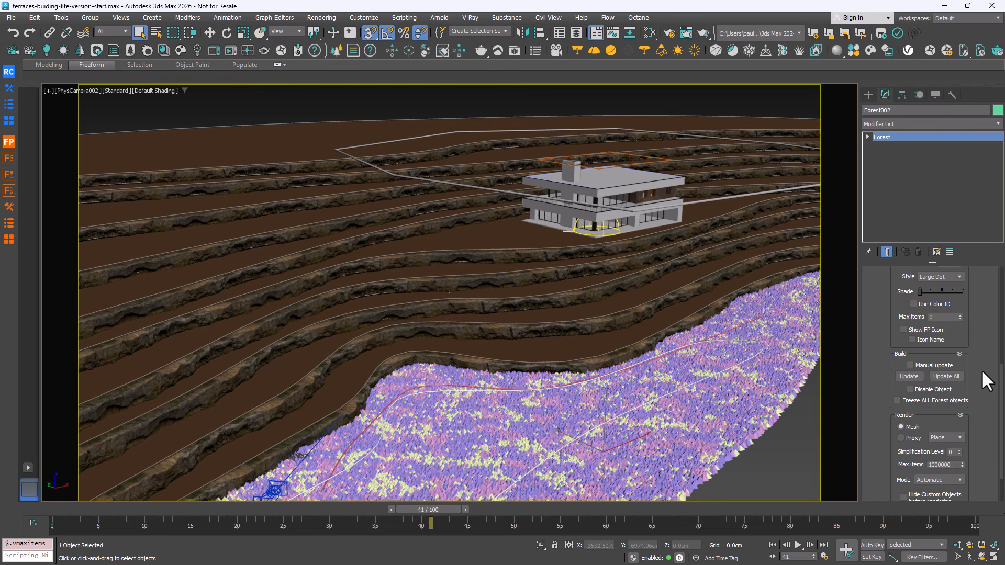
pyautogui.moveTo(1002, 379); pyautogui.dragTo(1004, 409)
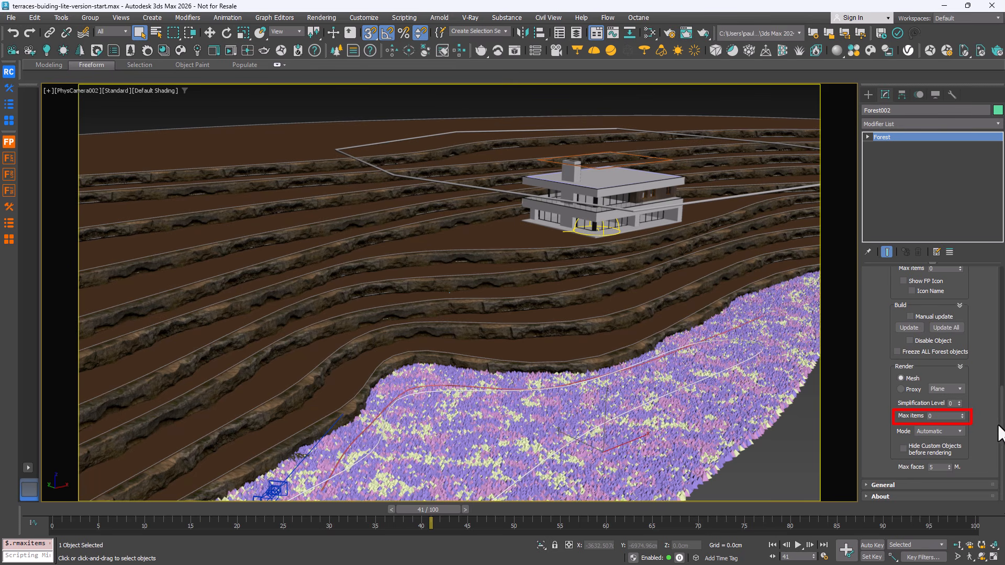
pyautogui.moveTo(1001, 418); pyautogui.dragTo(999, 320)
pyautogui.click(890, 354)
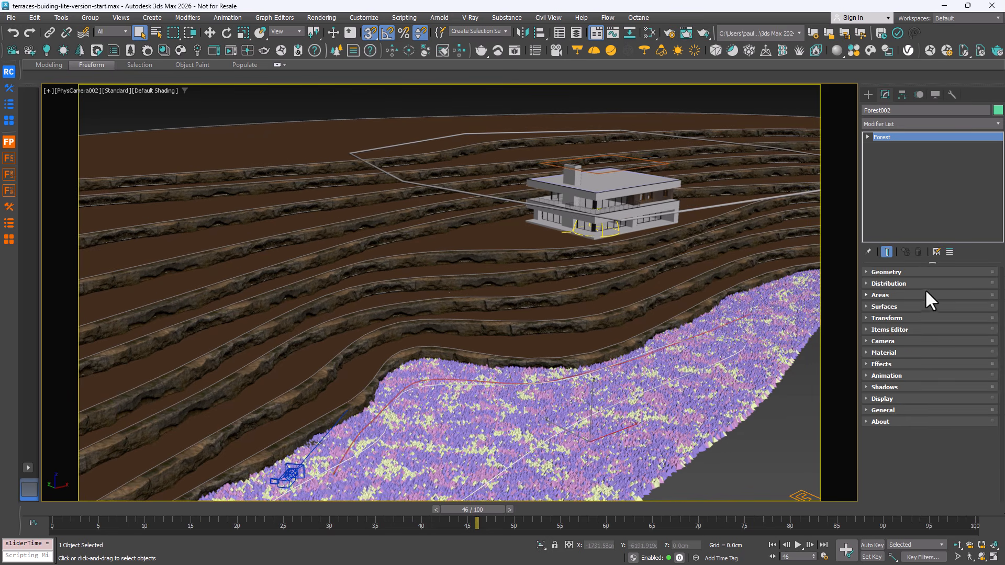
# - Turn off the default Surface Area and add the spl_water_master spline as a new Forest area
pyautogui.click(925, 290)
pyautogui.moveTo(883, 291); pyautogui.dragTo(875, 431)
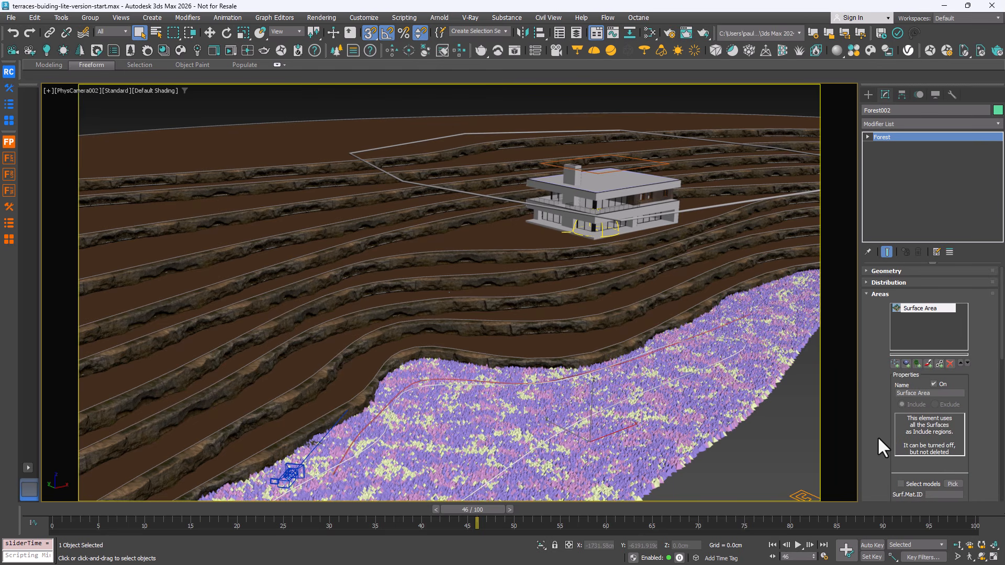
pyautogui.click(933, 382)
pyautogui.click(932, 382)
pyautogui.click(933, 383)
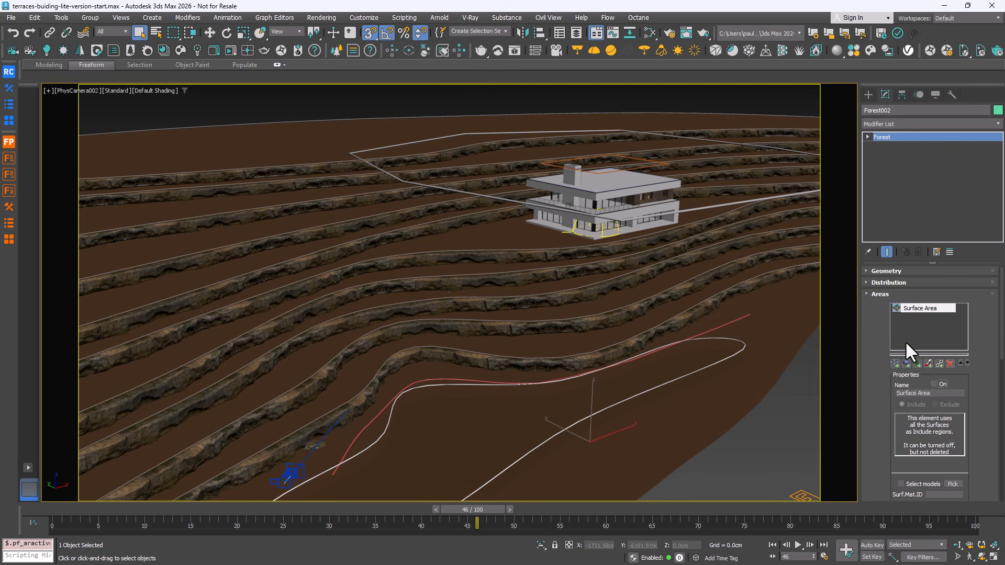
pyautogui.click(897, 363)
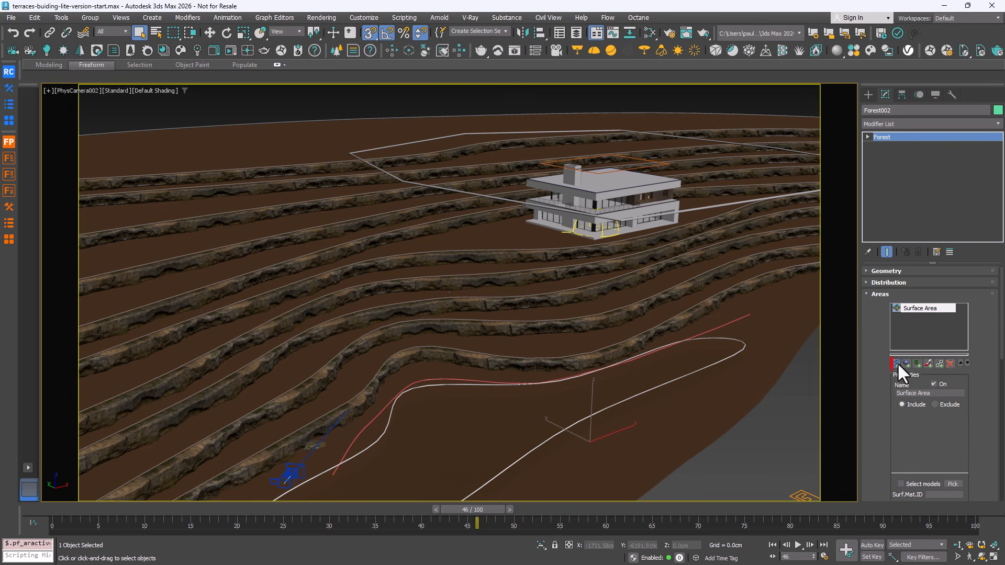
pyautogui.click(702, 369)
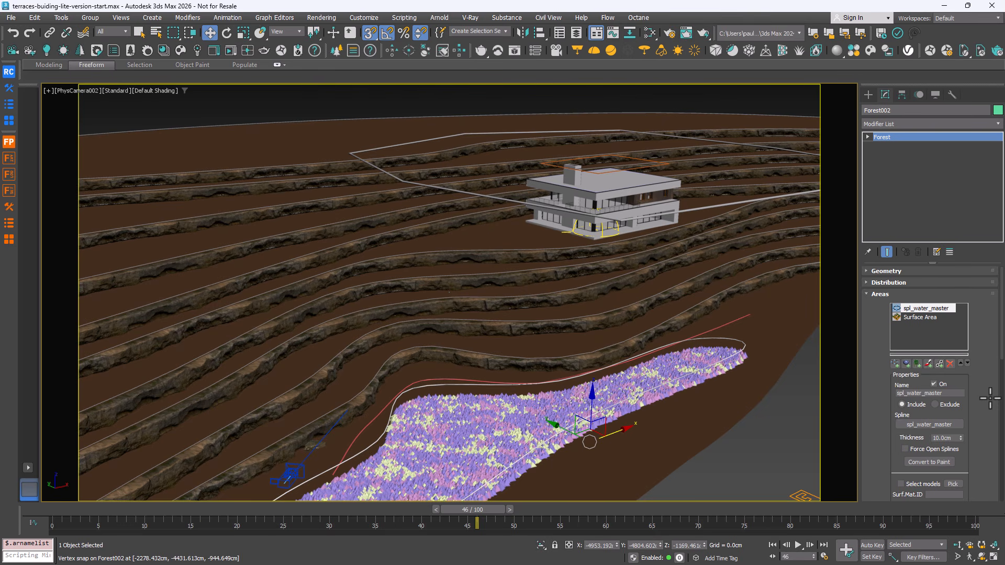
# - Turn the Surface Area back on and set the spl_water_master area to Exclude
pyautogui.click(919, 317)
pyautogui.click(940, 384)
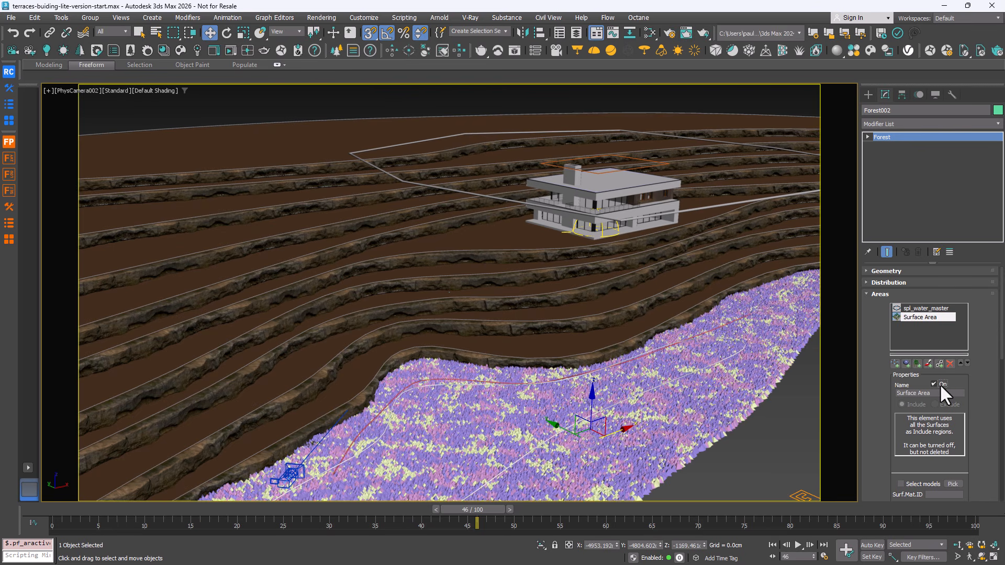
pyautogui.click(917, 308)
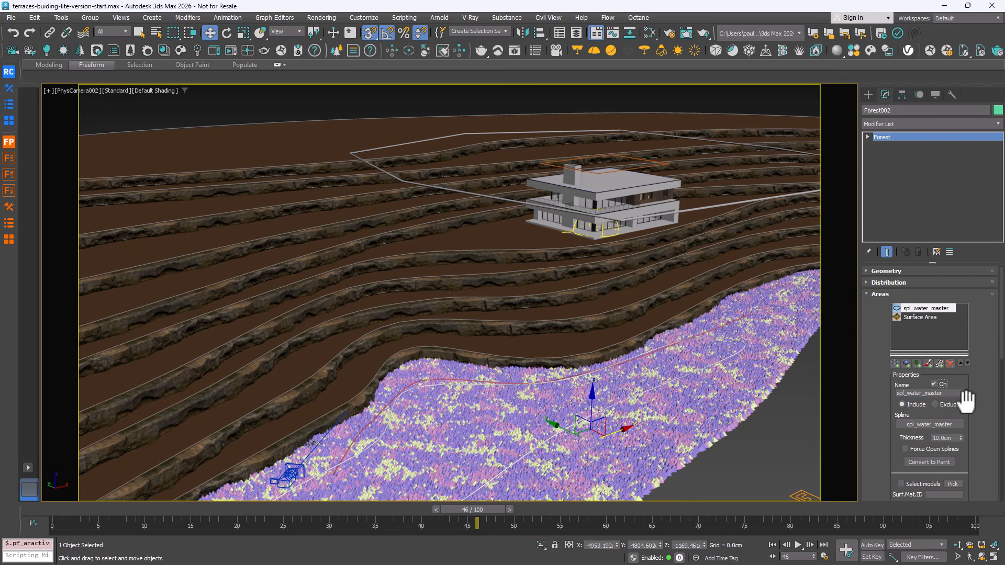
pyautogui.click(953, 406)
pyautogui.click(884, 295)
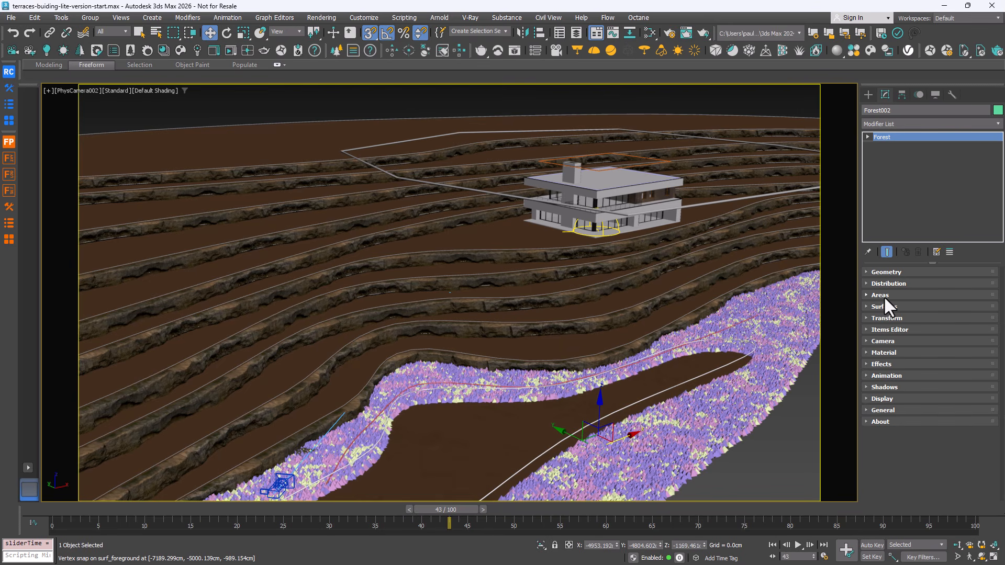
# - Add the terraces from just behind the foreground up to the house level to the Forest object's surfaces
pyautogui.click(885, 304)
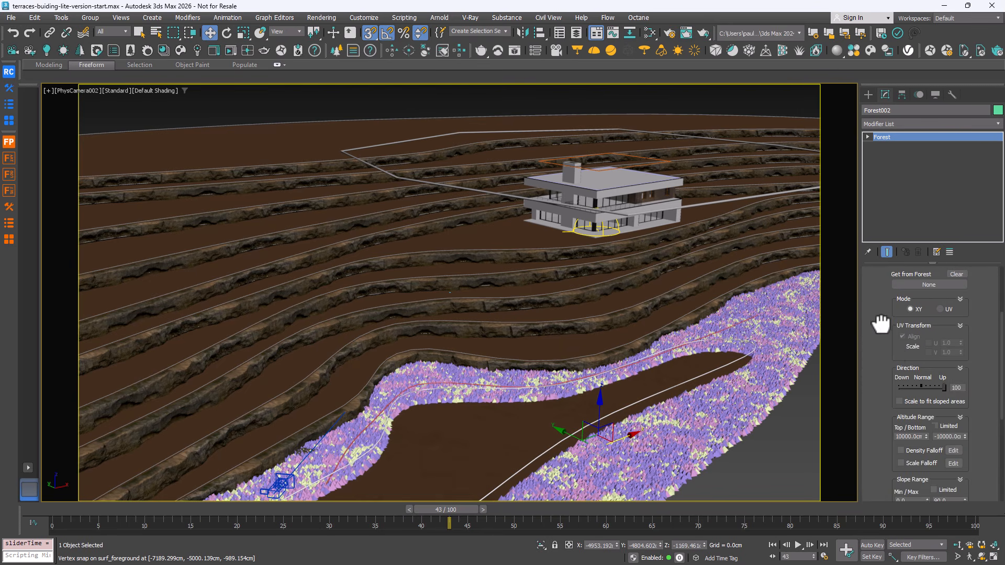
pyautogui.click(898, 370)
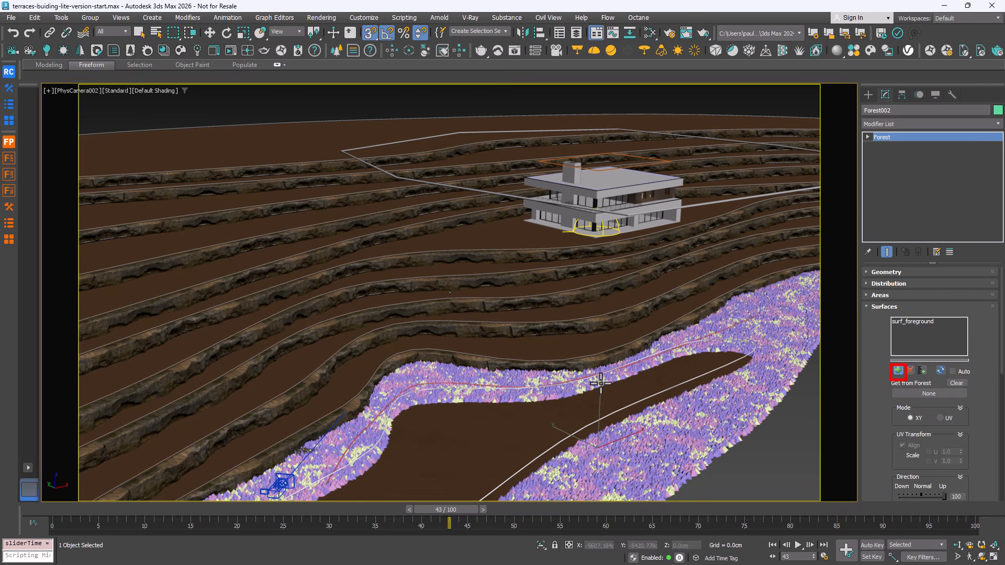
pyautogui.click(580, 347)
pyautogui.click(897, 371)
pyautogui.click(583, 313)
pyautogui.click(897, 371)
pyautogui.click(584, 285)
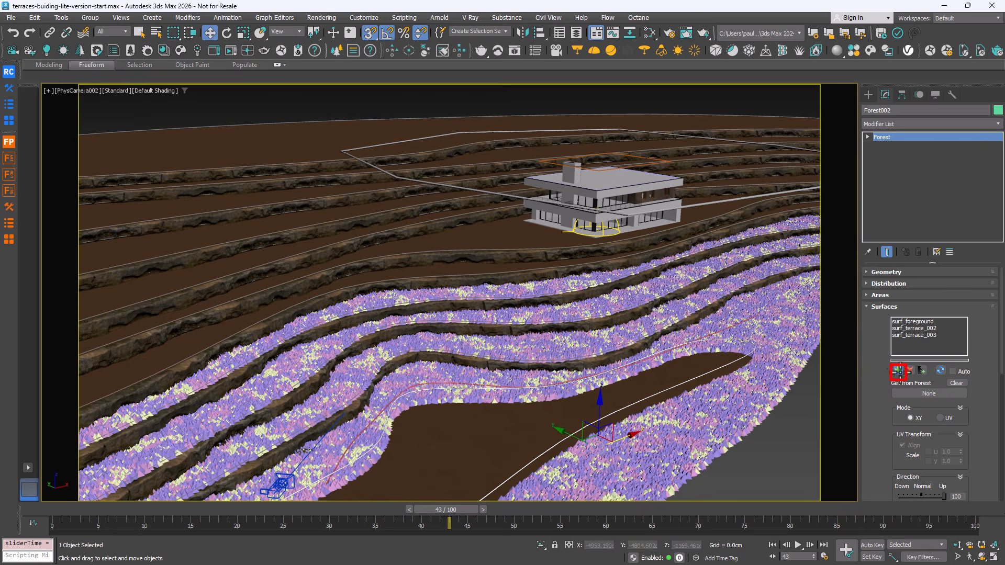
pyautogui.click(897, 371)
pyautogui.click(583, 263)
pyautogui.click(897, 373)
pyautogui.click(524, 238)
pyautogui.click(898, 371)
pyautogui.click(471, 210)
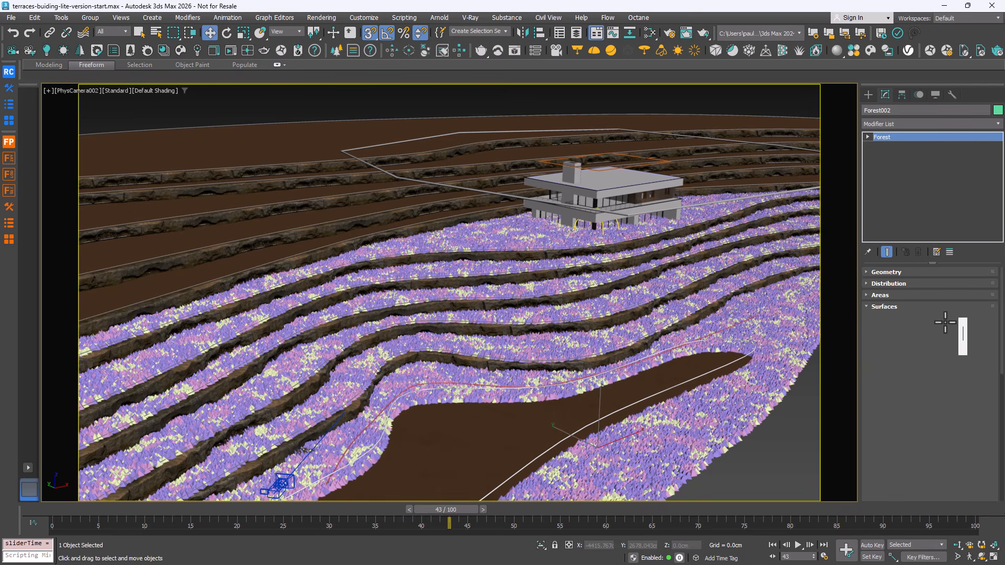
# - Add the remaining upper terraces behind the house, up to the hilltop, to the Forest object's surfaces
pyautogui.click(897, 370)
pyautogui.click(291, 220)
pyautogui.click(898, 371)
pyautogui.click(320, 194)
pyautogui.click(897, 371)
pyautogui.click(508, 161)
pyautogui.click(899, 370)
pyautogui.click(513, 124)
pyautogui.click(873, 307)
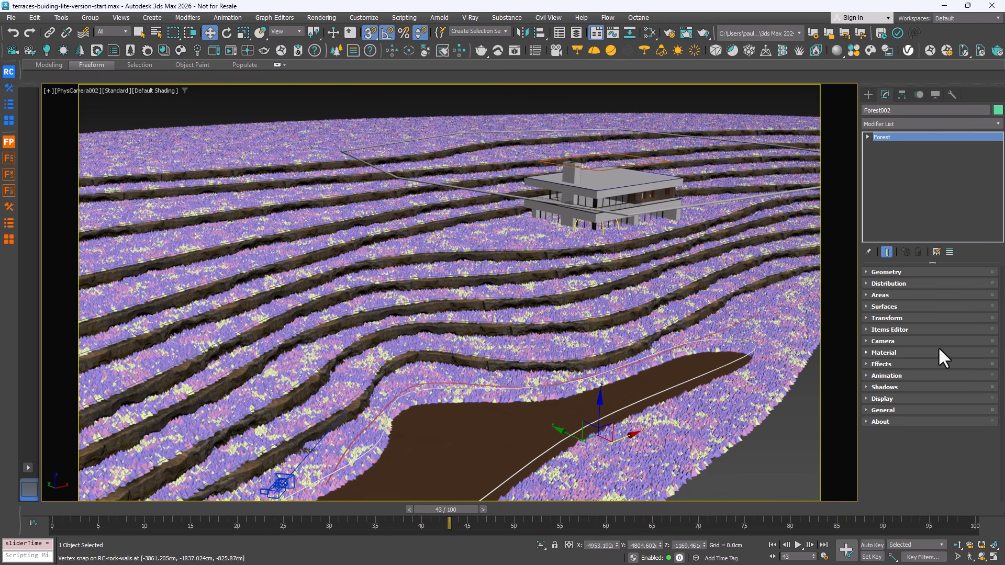
# - Limit the Forest scatter to camera visibility and assign Render_cam as its camera
pyautogui.click(919, 344)
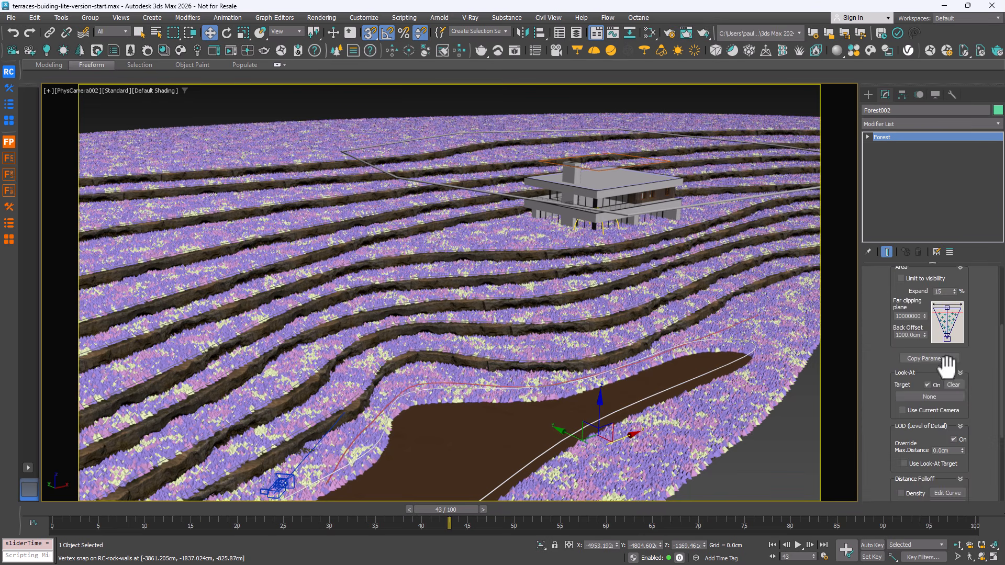
pyautogui.scroll(2, 875, 321)
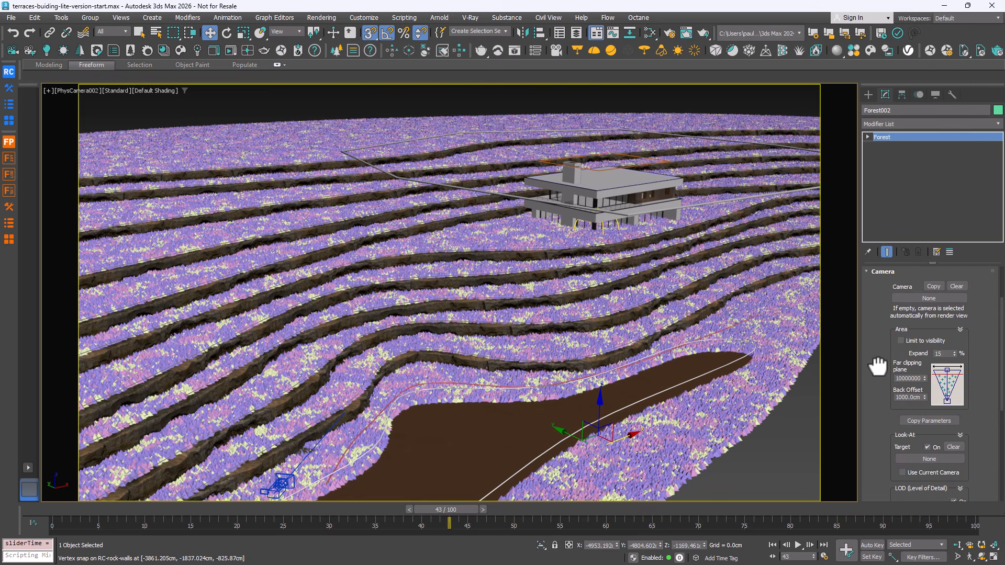
pyautogui.click(912, 340)
pyautogui.click(920, 298)
pyautogui.click(282, 479)
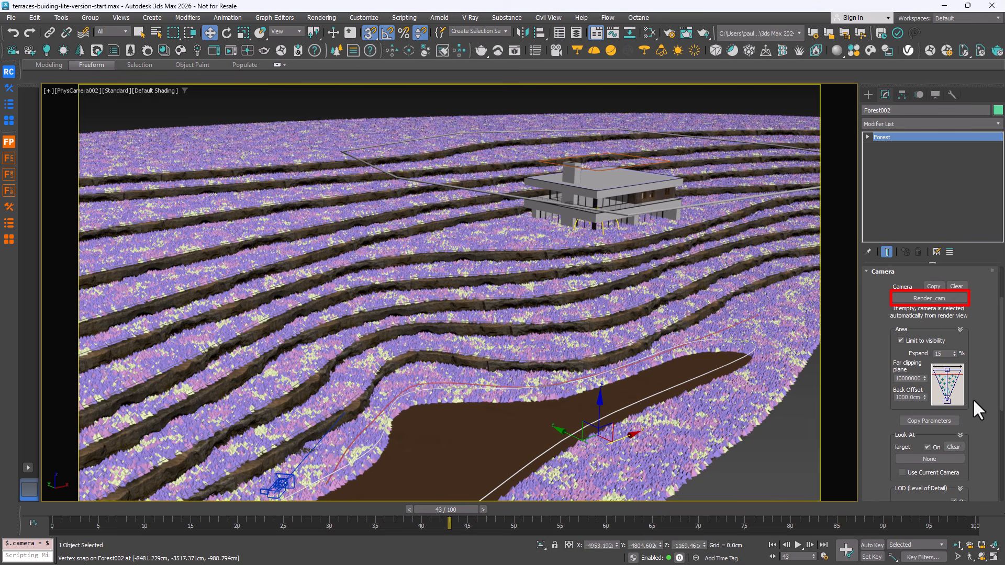
# - Enable the Forest object's camera settings on Viewport / IR
pyautogui.moveTo(979, 418); pyautogui.dragTo(985, 285)
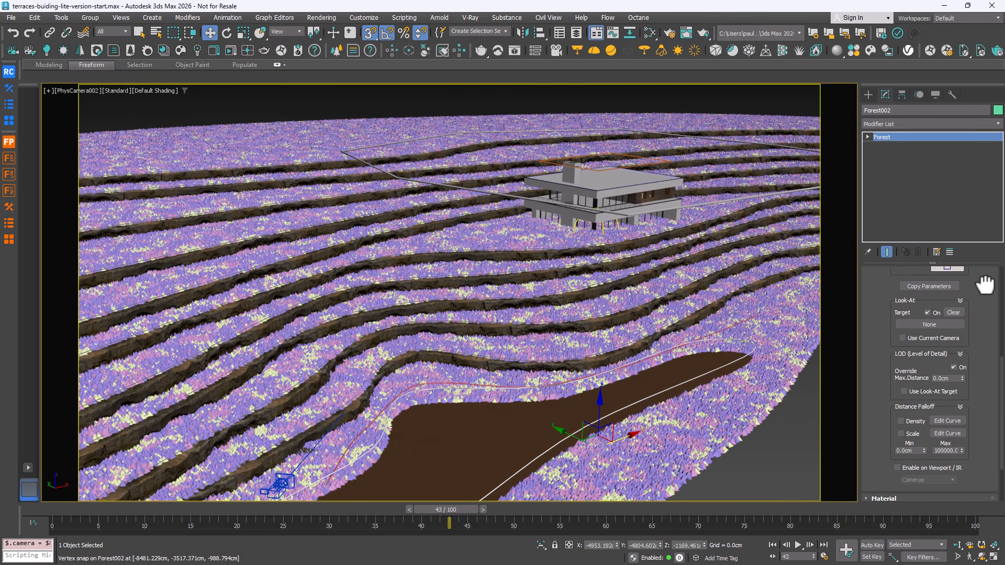
pyautogui.click(936, 468)
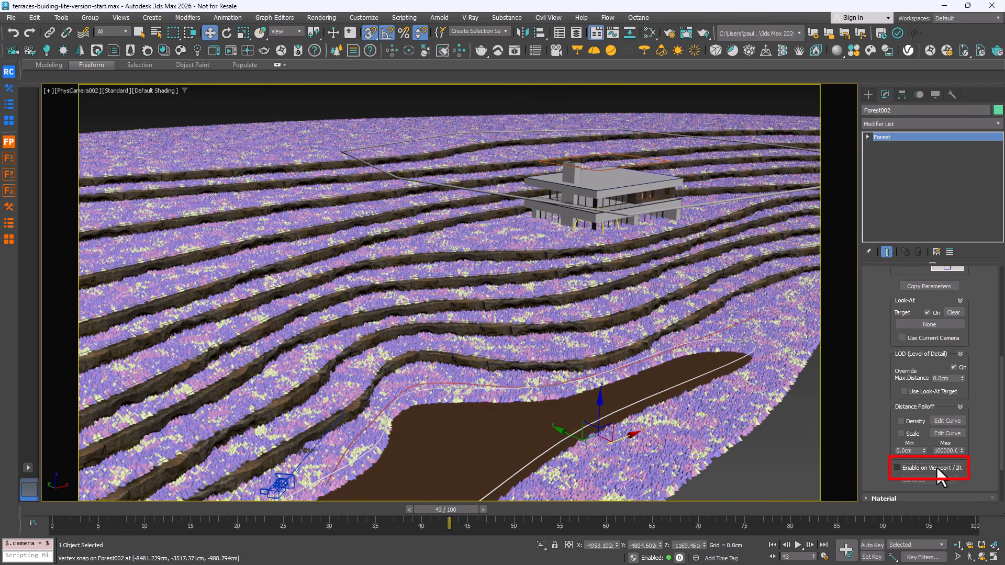
pyautogui.scroll(5, 890, 351)
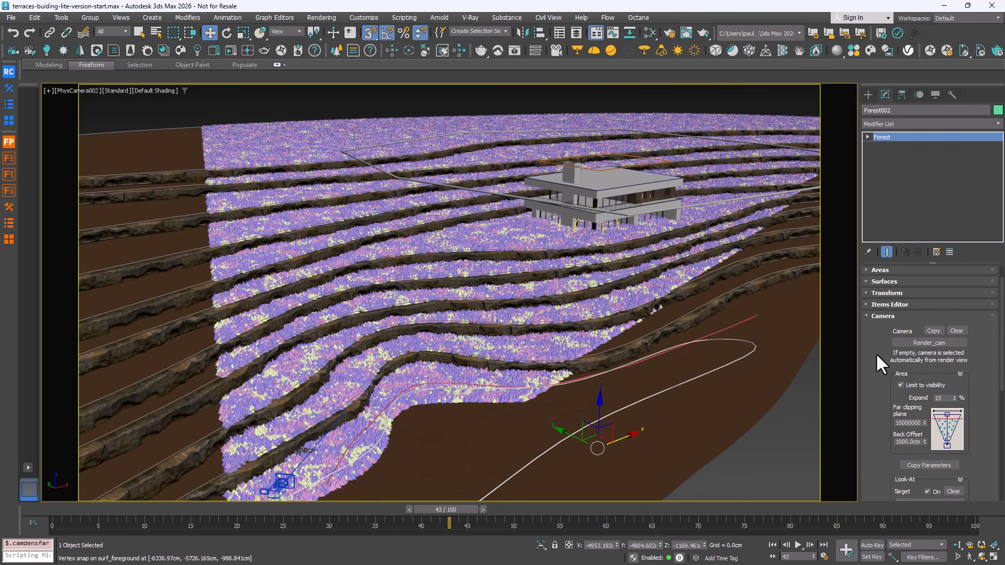
pyautogui.click(881, 316)
# - Add the house as an object area that excludes plants, turn snapping off and try moving the house across its terrace
pyautogui.click(881, 295)
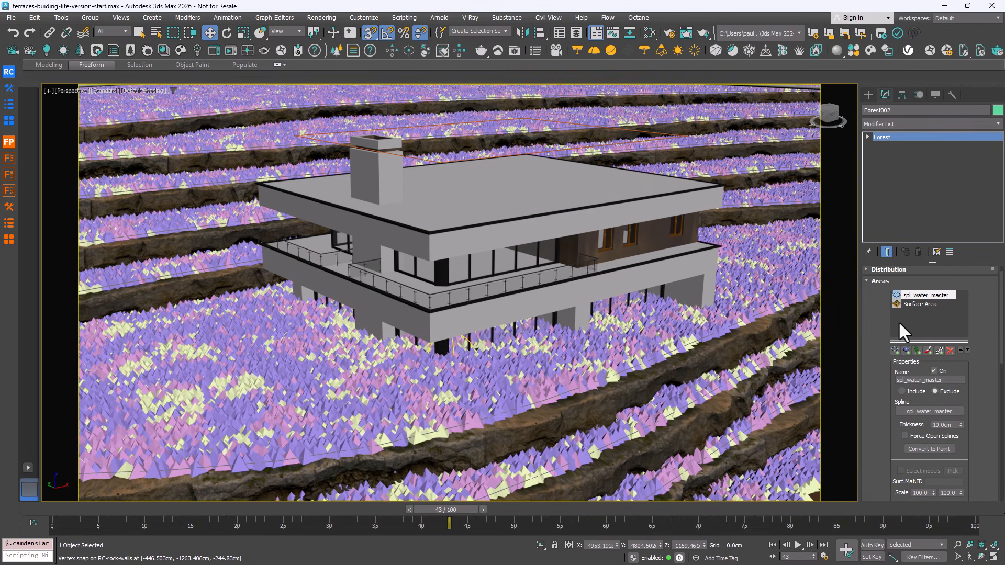
pyautogui.click(905, 356)
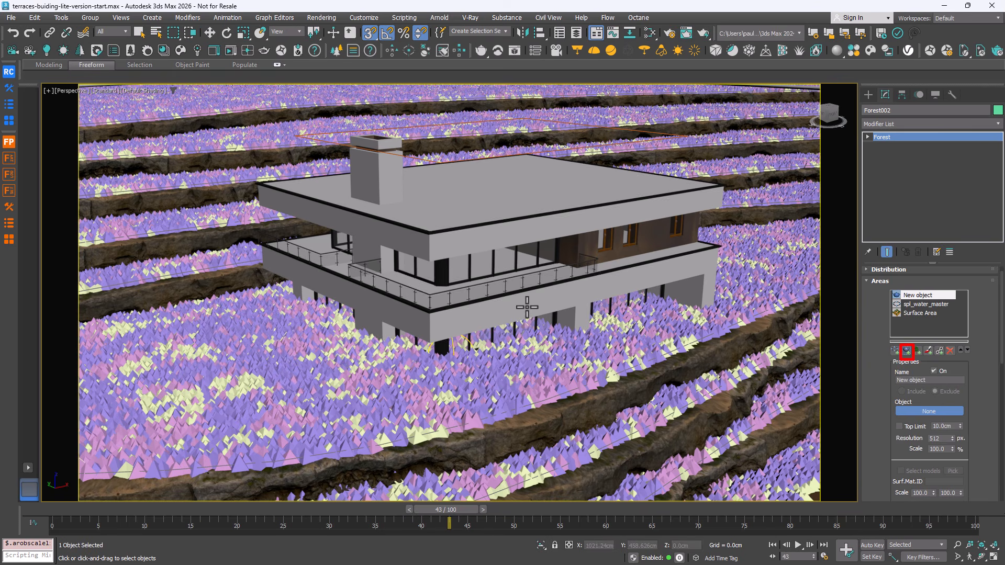
pyautogui.click(565, 298)
pyautogui.press('s')
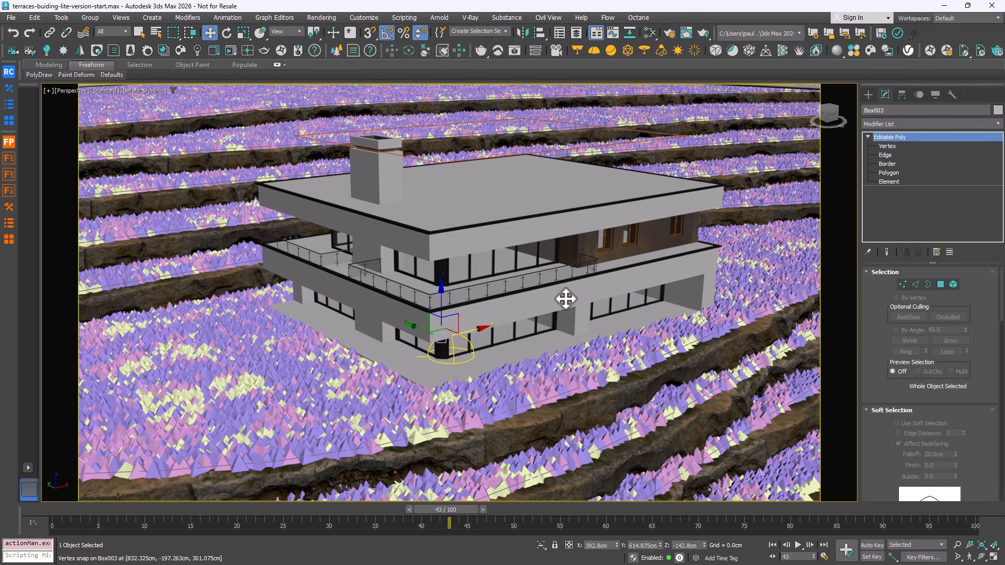
pyautogui.moveTo(476, 332); pyautogui.dragTo(490, 355)
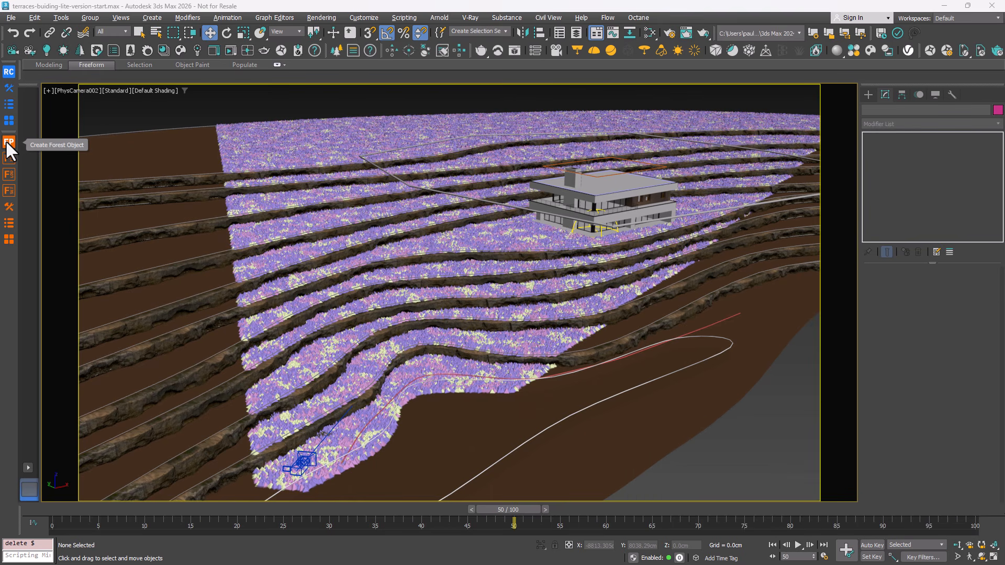
# - Start a new Forest object from the library and open the 3D Starter Library collection
pyautogui.click(6, 141)
pyautogui.click(928, 183)
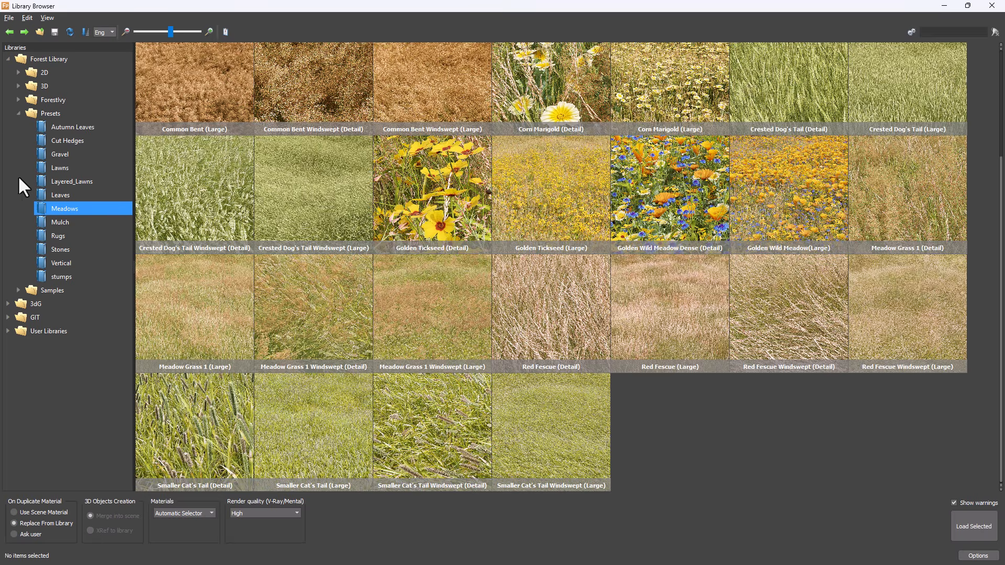
pyautogui.click(18, 113)
pyautogui.click(18, 85)
pyautogui.click(64, 86)
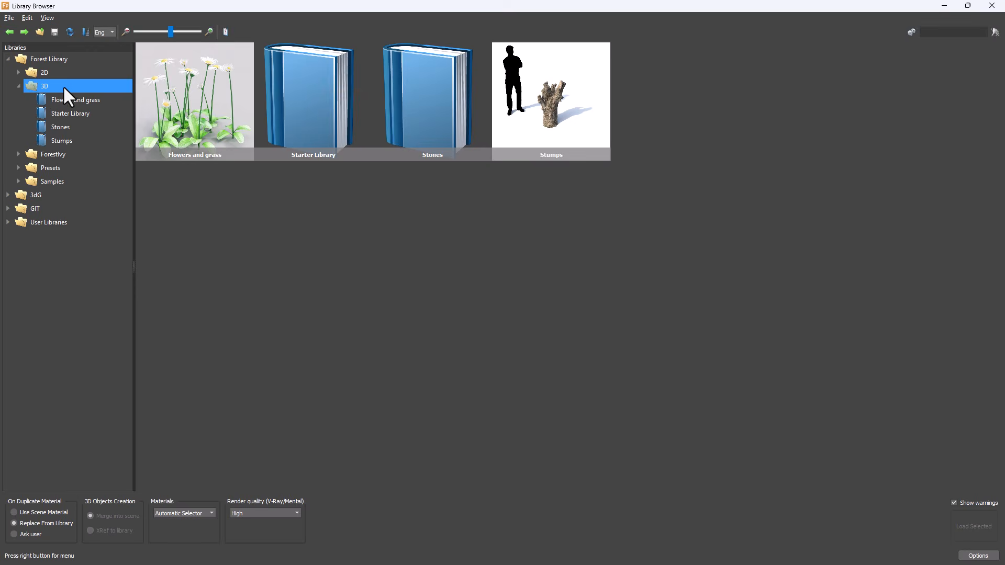
pyautogui.click(70, 114)
# - Load English Oak 1, Holm Oak 1 and Silver Maple 1 from the library and scatter them as a Forest on the surf_terrace_011 surface
pyautogui.click(721, 200)
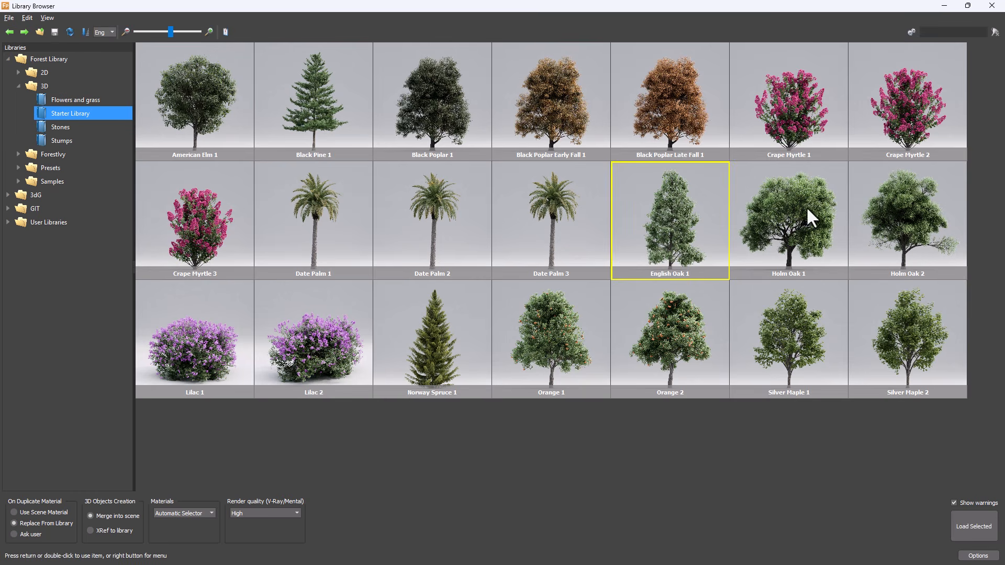
pyautogui.keyDown('ctrl'); pyautogui.click(811, 205); pyautogui.keyUp('ctrl')
pyautogui.keyDown('ctrl'); pyautogui.click(845, 358); pyautogui.keyUp('ctrl')
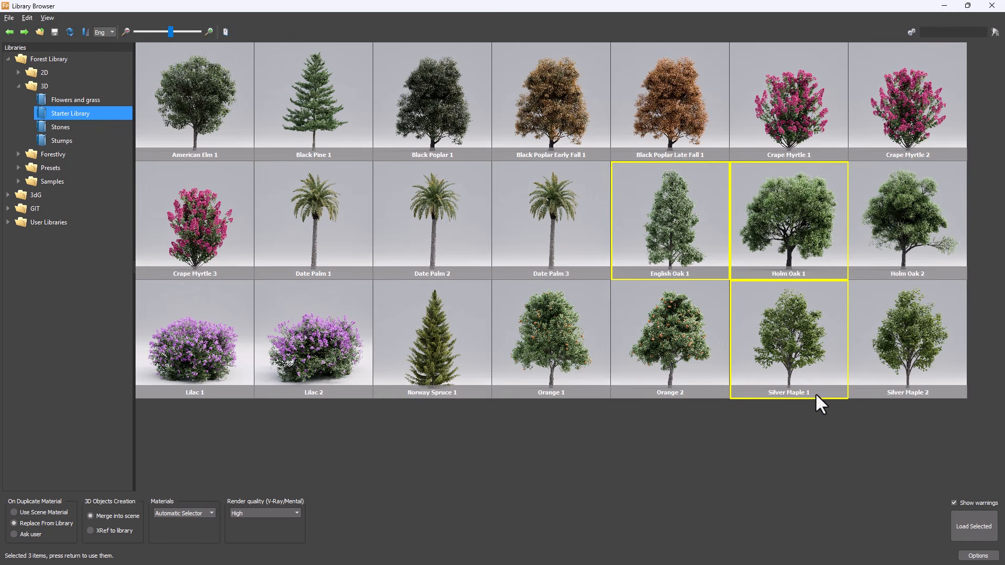
pyautogui.click(984, 518)
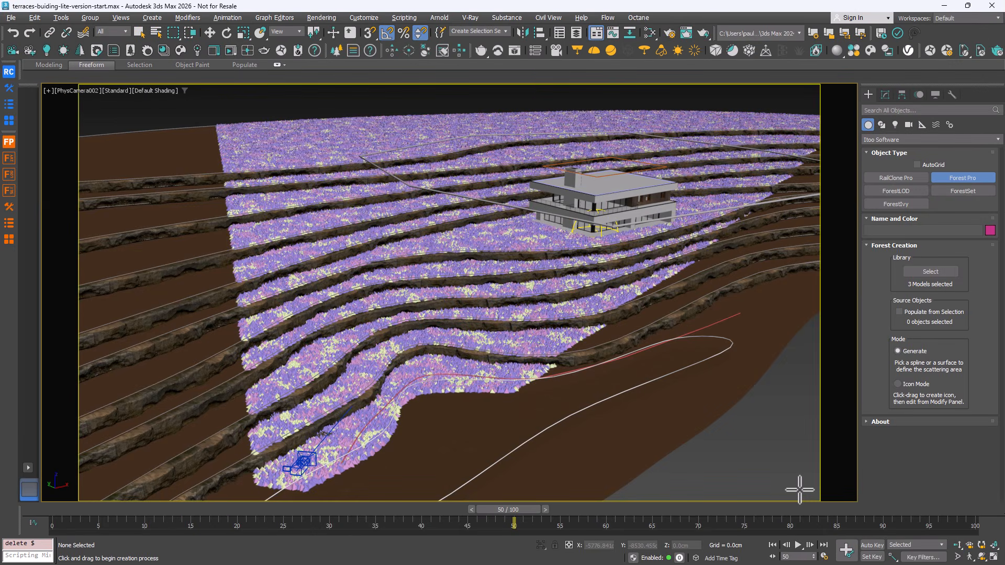
pyautogui.click(166, 164)
# - Add the terrace surfaces surf_terrace_002 through surf_terrace_011 from the fp_surfaces layer to the tree Forest's surface list
pyautogui.click(886, 95)
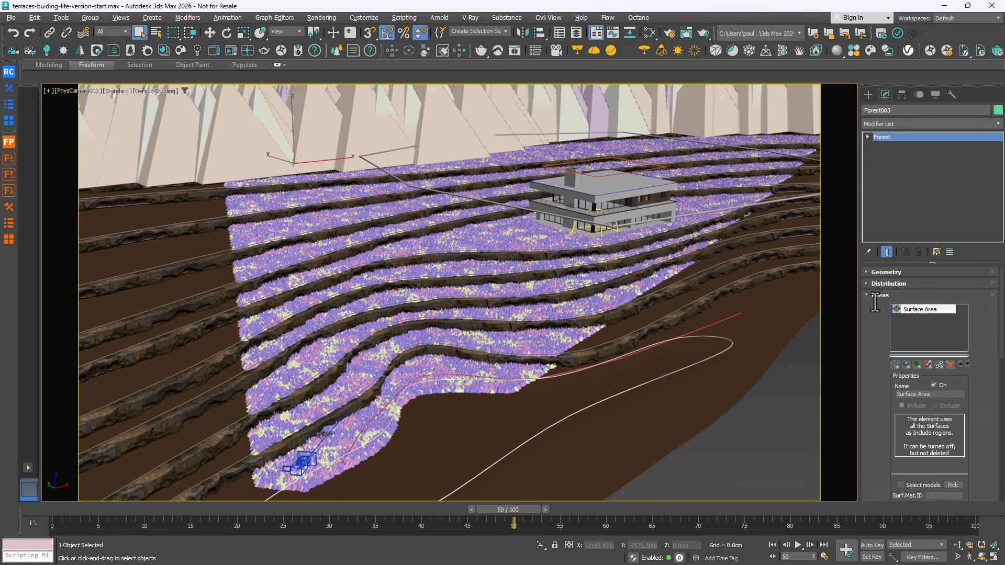
pyautogui.moveTo(909, 316); pyautogui.dragTo(874, 397)
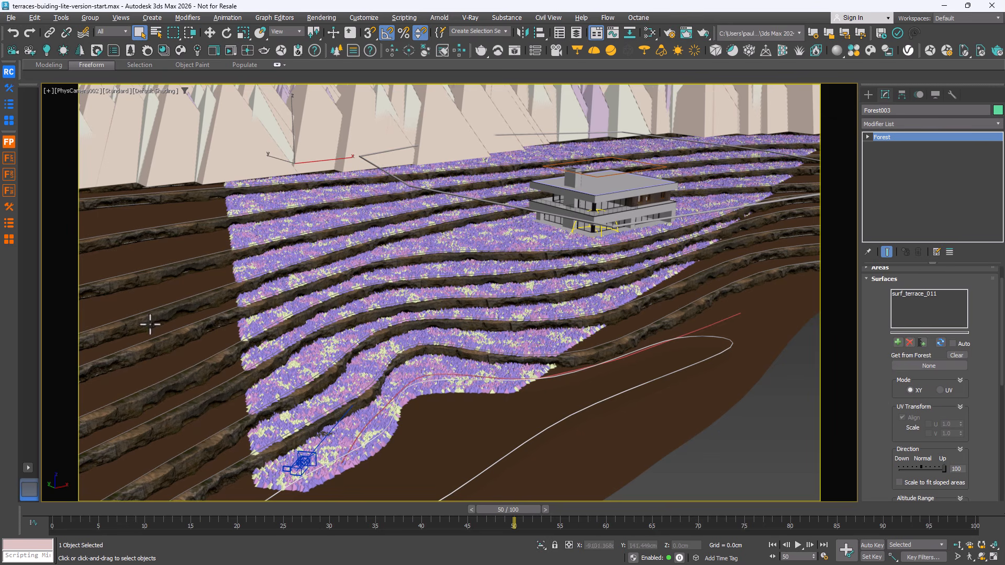
pyautogui.click(918, 342)
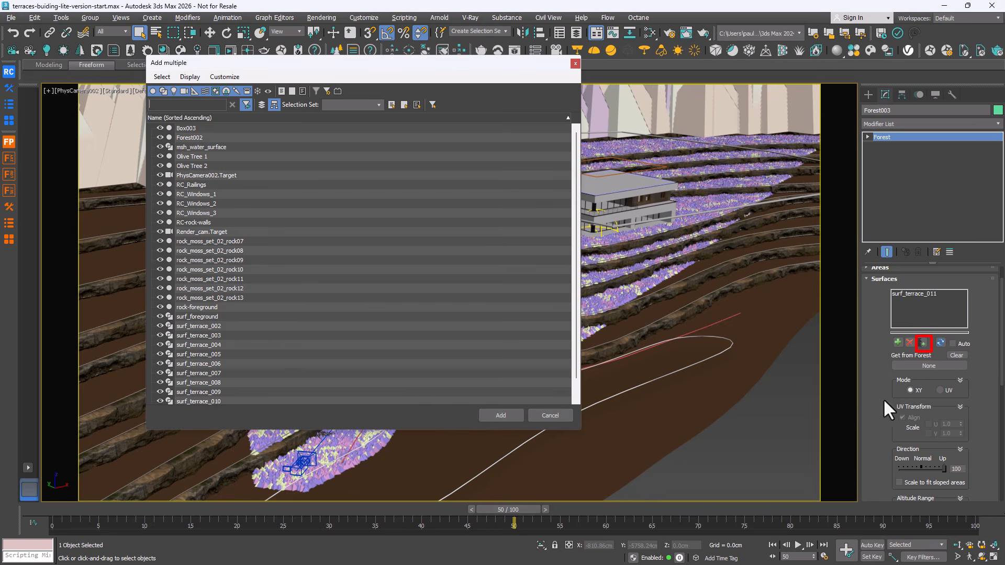
pyautogui.click(264, 104)
pyautogui.click(151, 166)
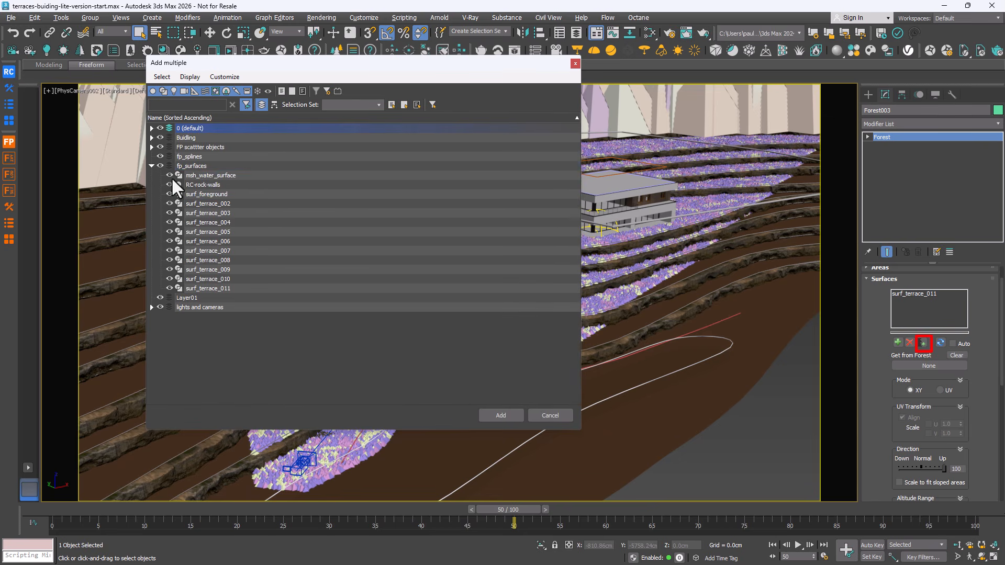
pyautogui.click(219, 204)
pyautogui.keyDown('shift'); pyautogui.click(226, 287); pyautogui.keyUp('shift')
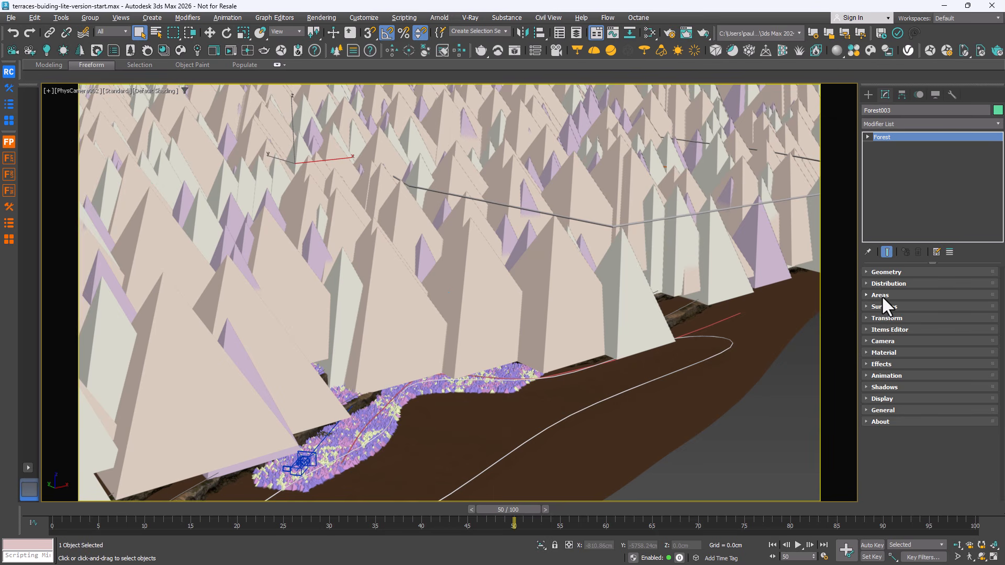
# - Set the Surface Area's boundary checking to Size for the tree scatter
pyautogui.click(884, 306)
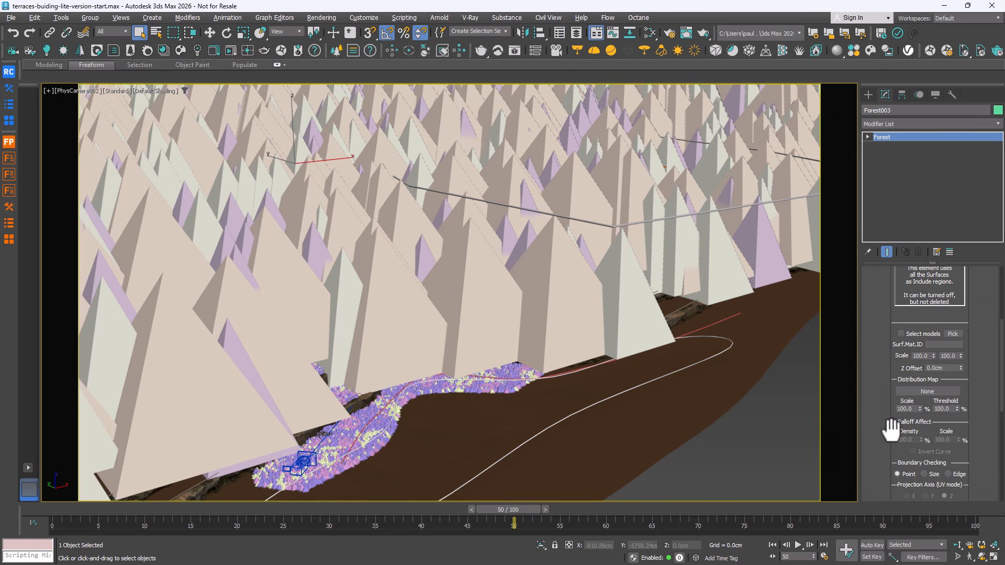
pyautogui.scroll(-5, 889, 408)
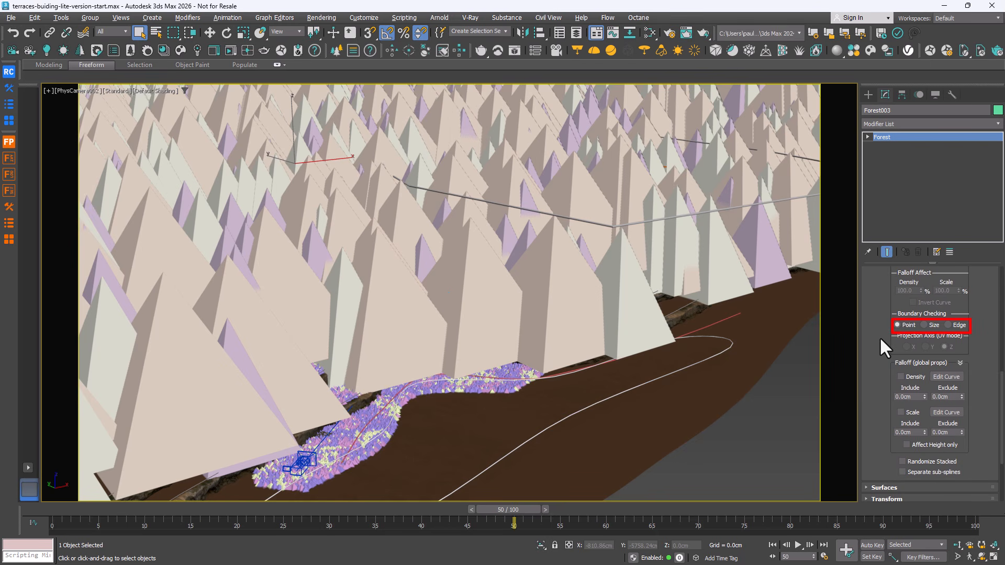
pyautogui.click(929, 324)
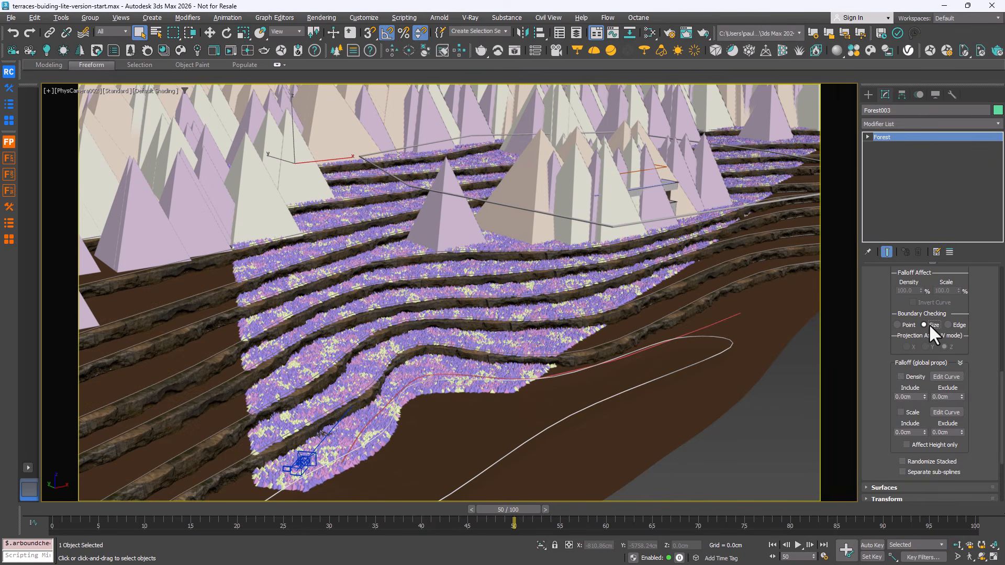
# - Add the spl-exclude-midground spline around the house as a Forest area and set it to Exclude
pyautogui.scroll(4, 882, 335)
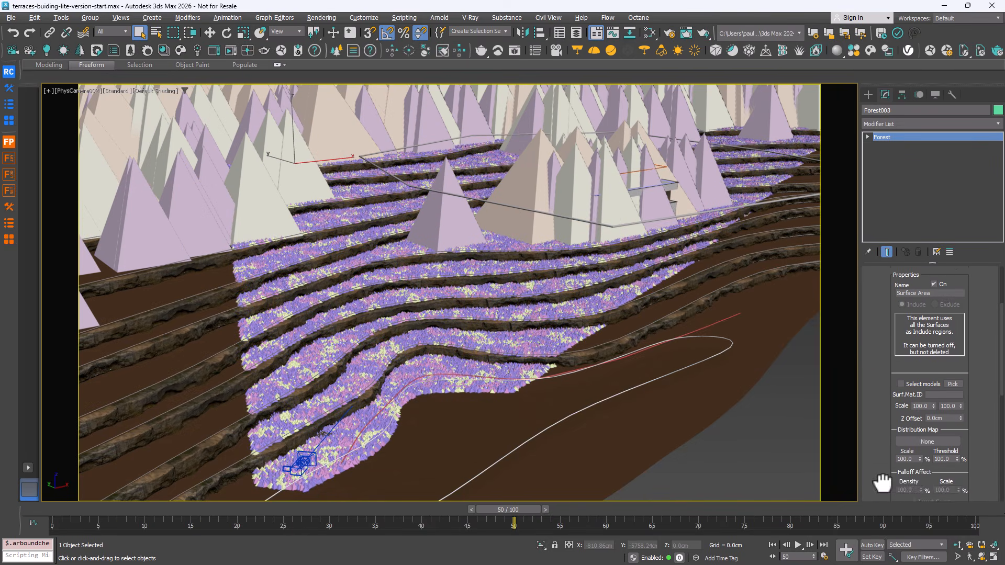
pyautogui.scroll(2, 873, 367)
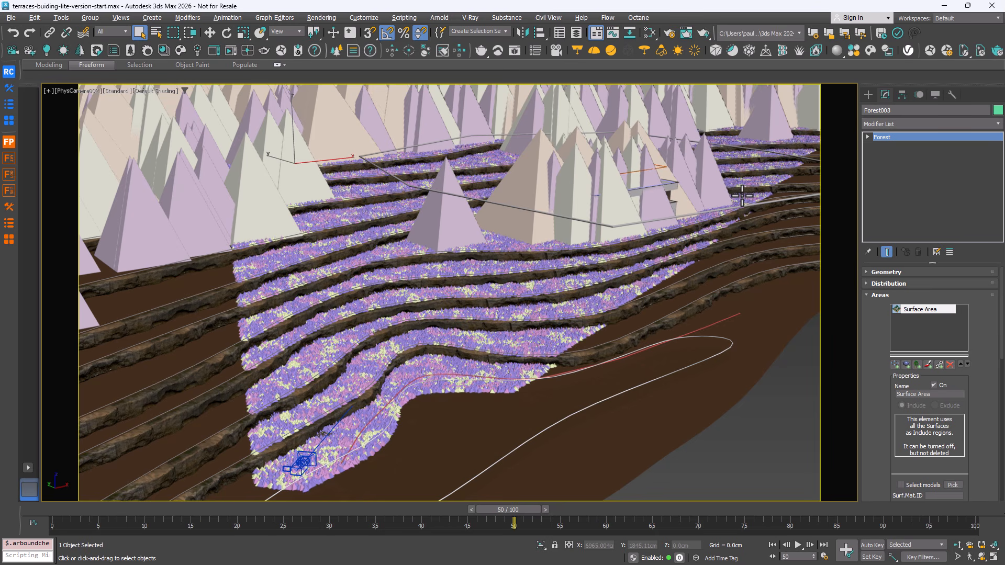
pyautogui.click(896, 364)
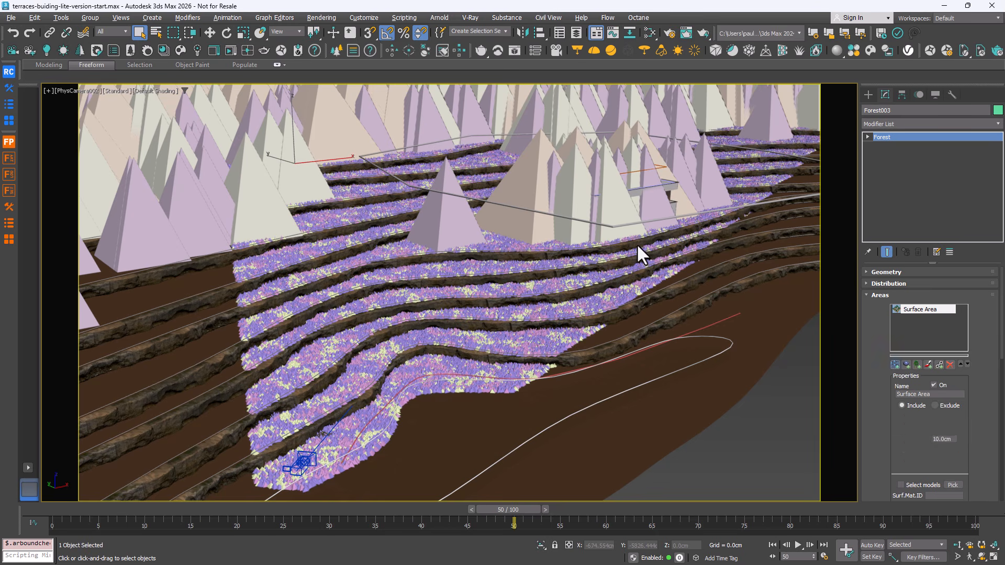
pyautogui.click(640, 219)
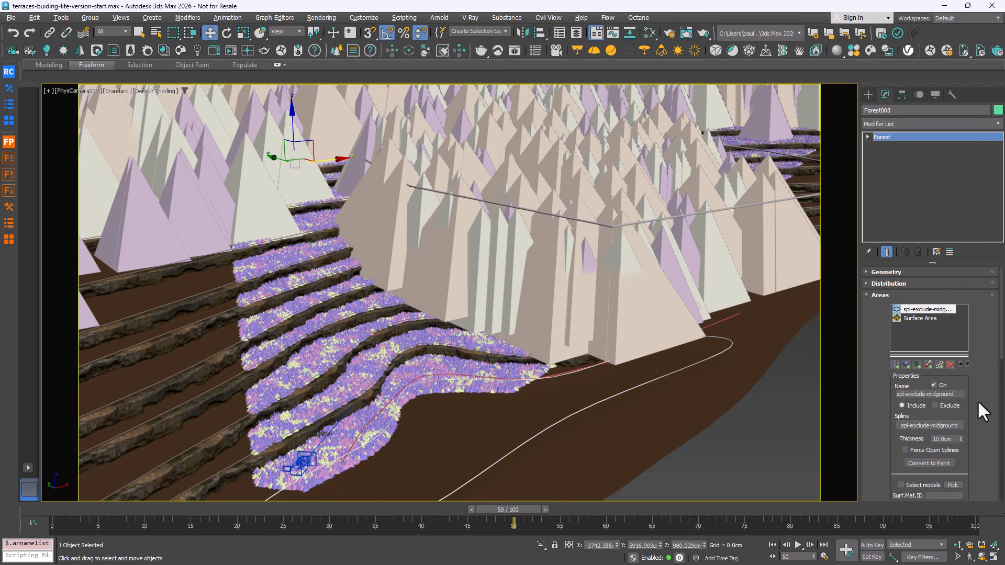
pyautogui.click(950, 406)
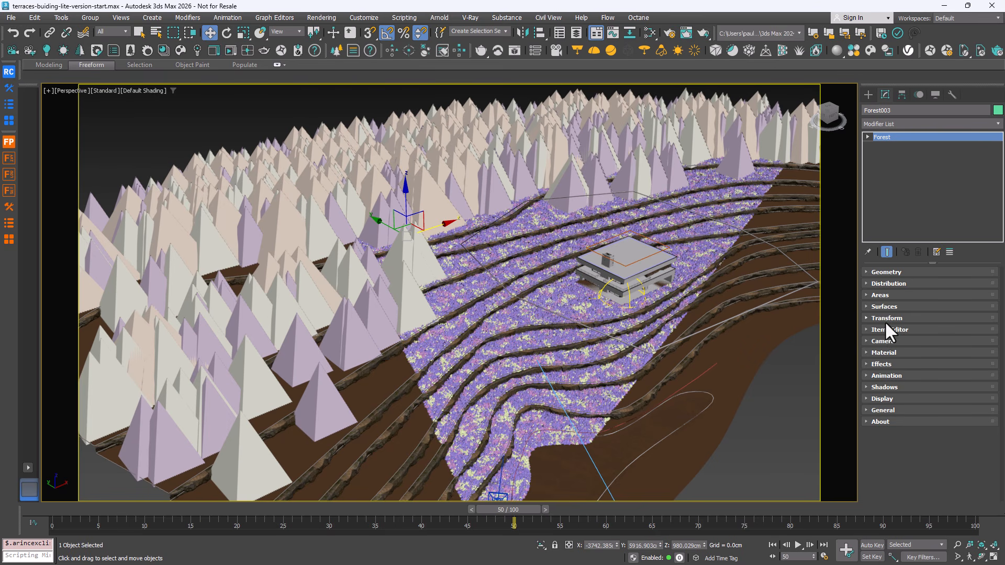
# - Enable random rotation for the trees, with X and Y each ranging from -10 to 10
pyautogui.click(885, 320)
pyautogui.moveTo(884, 324); pyautogui.dragTo(880, 366)
pyautogui.click(947, 340)
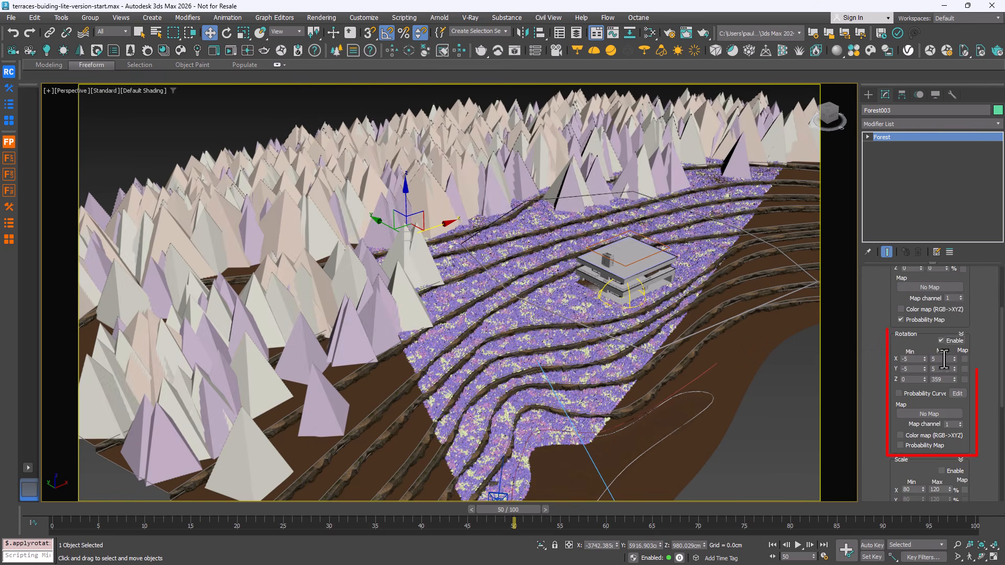
pyautogui.doubleClick(911, 359)
pyautogui.write('-10')
pyautogui.press('Tab')
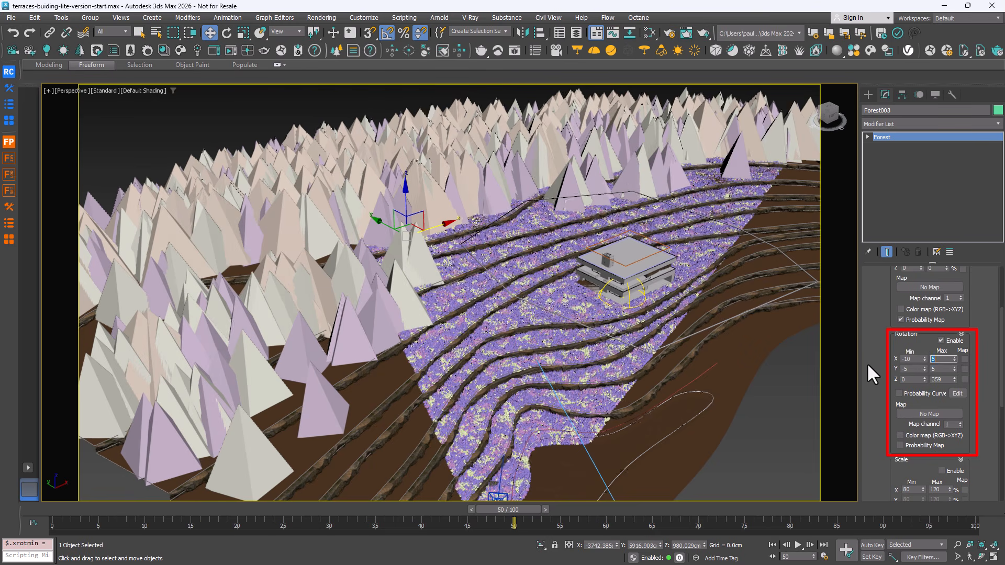
pyautogui.write('10')
pyautogui.press('Tab')
pyautogui.write('-10')
pyautogui.press('Tab')
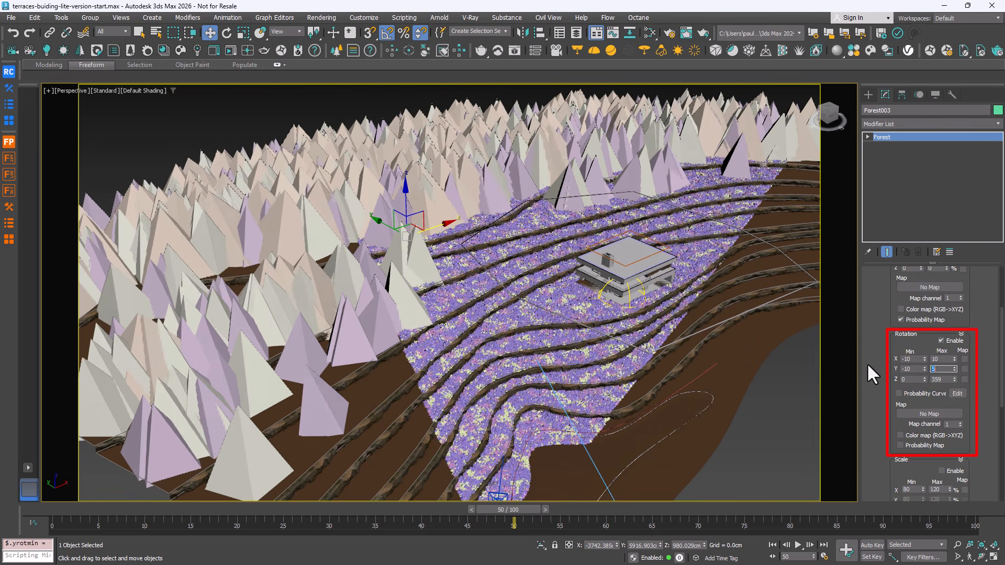
pyautogui.write('10')
pyautogui.press('Tab')
# - Enable random scale for the trees, with a minimum of 90% and a maximum of 150%
pyautogui.scroll(-3, 869, 411)
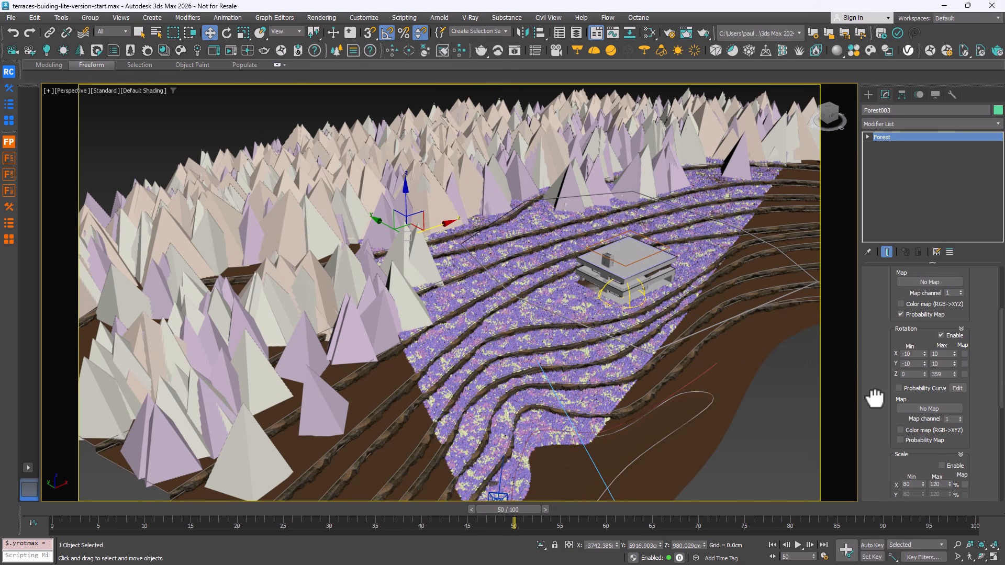
pyautogui.click(941, 372)
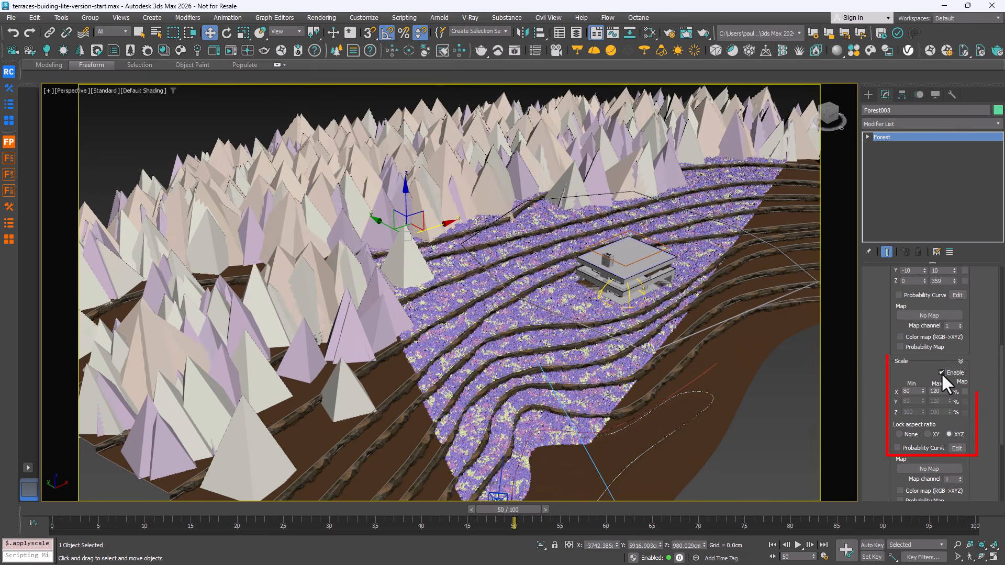
pyautogui.doubleClick(914, 393)
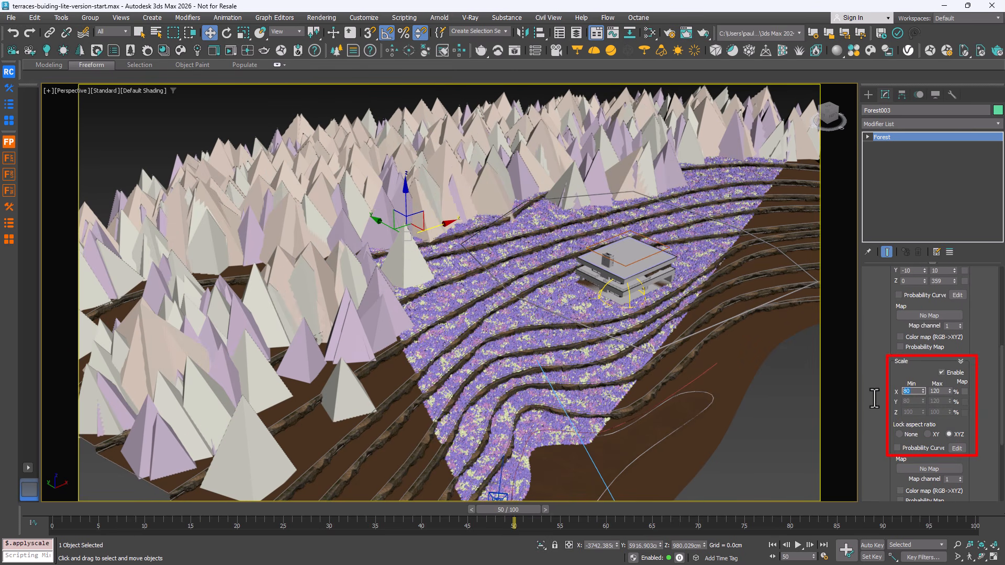
pyautogui.press('Tab')
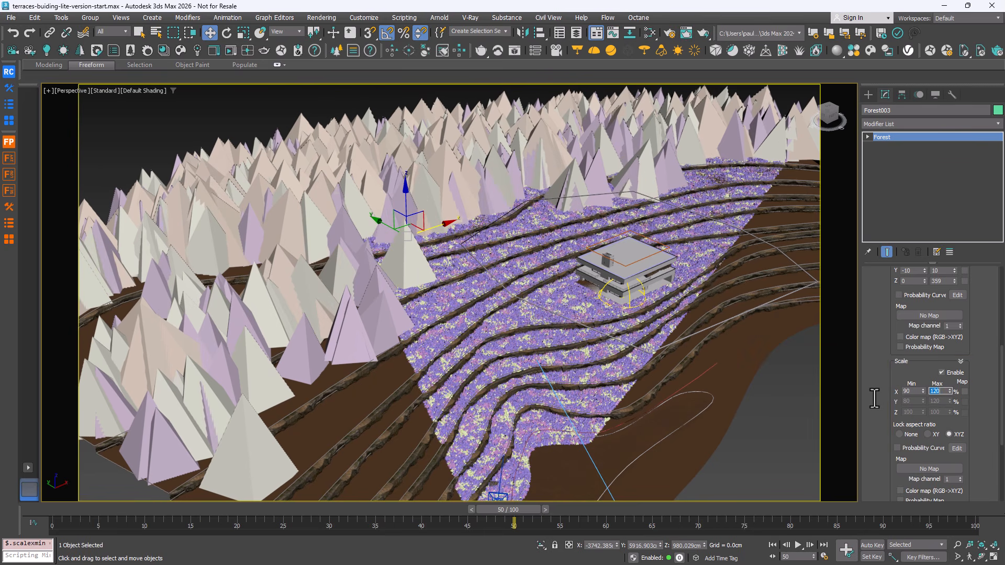
pyautogui.press('Return')
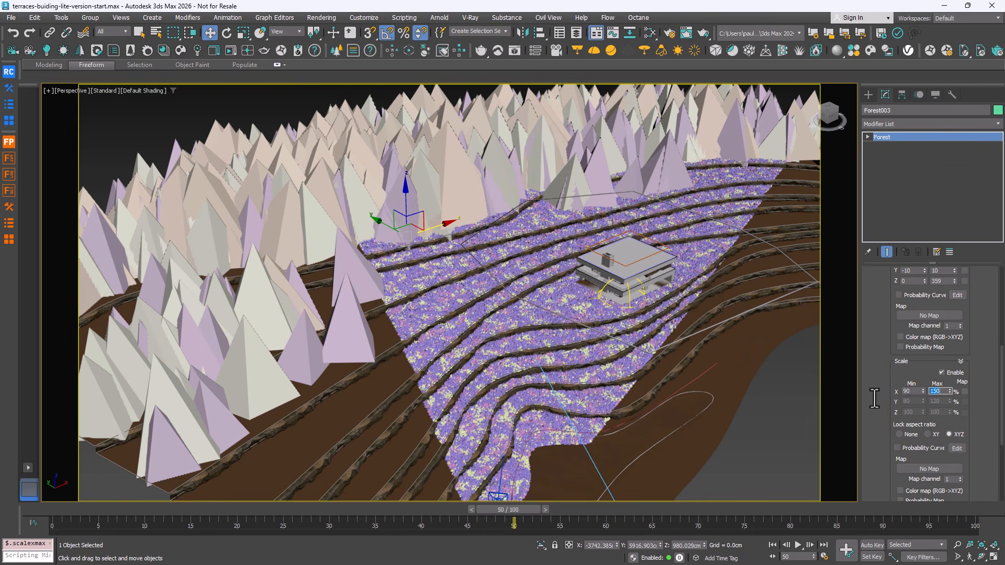
# - Set the tree Forest's distribution image to Full
pyautogui.scroll(5, 874, 306)
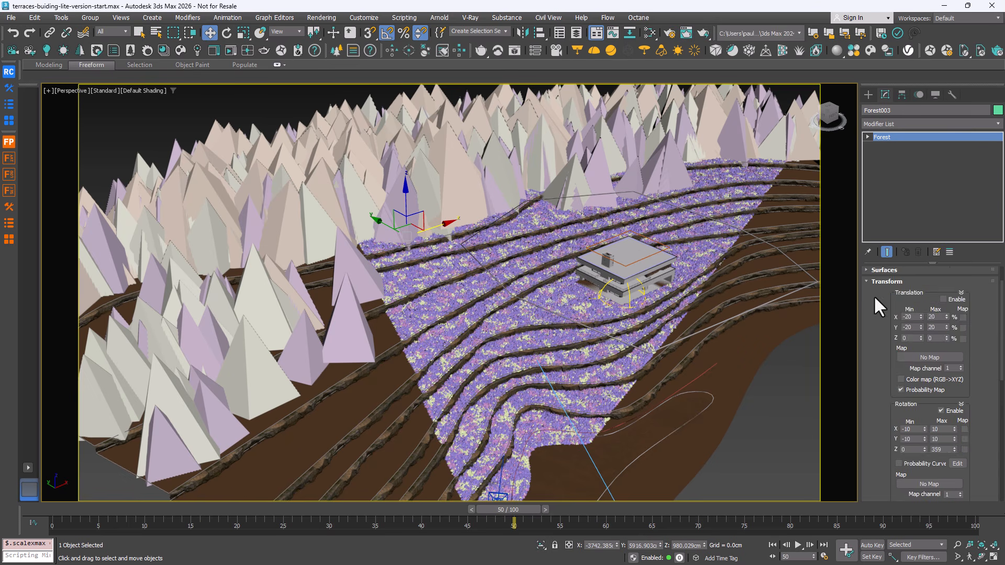
pyautogui.click(877, 281)
pyautogui.click(890, 283)
pyautogui.moveTo(885, 387); pyautogui.dragTo(876, 436)
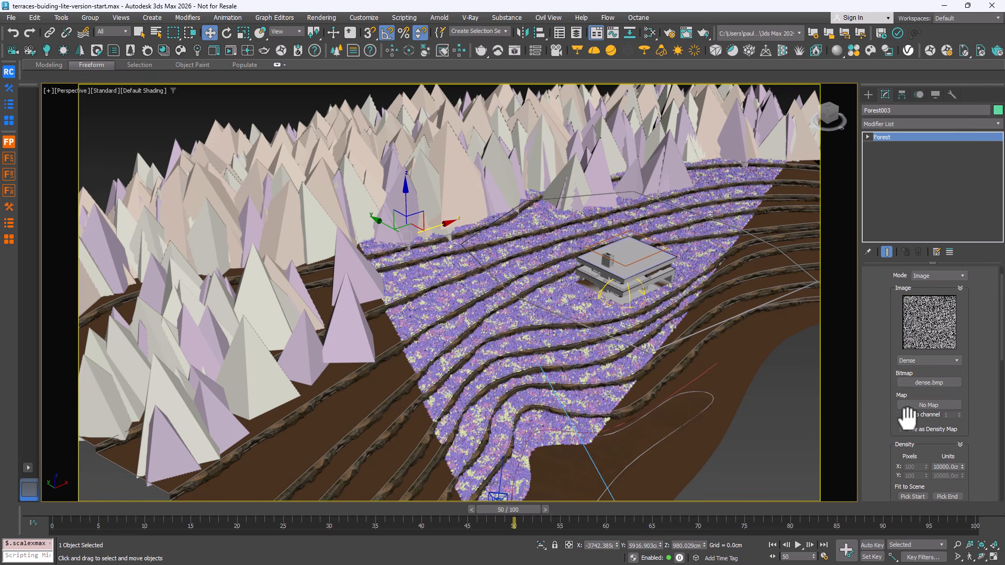
pyautogui.click(926, 360)
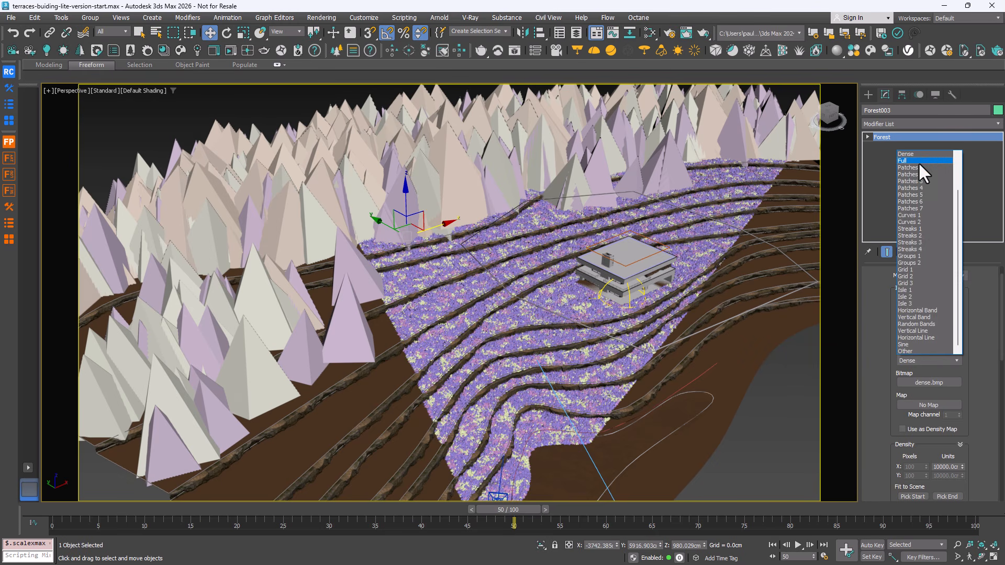
pyautogui.click(919, 161)
# - Try the Streaks 2 and Patches 7 distribution images on the trees, and return to Full
pyautogui.click(918, 360)
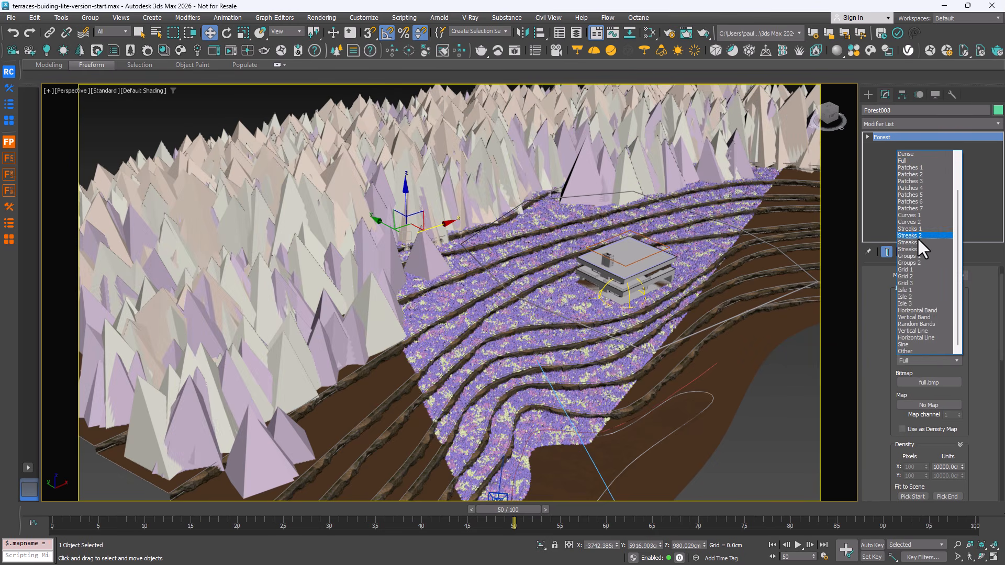
pyautogui.click(917, 236)
pyautogui.click(930, 360)
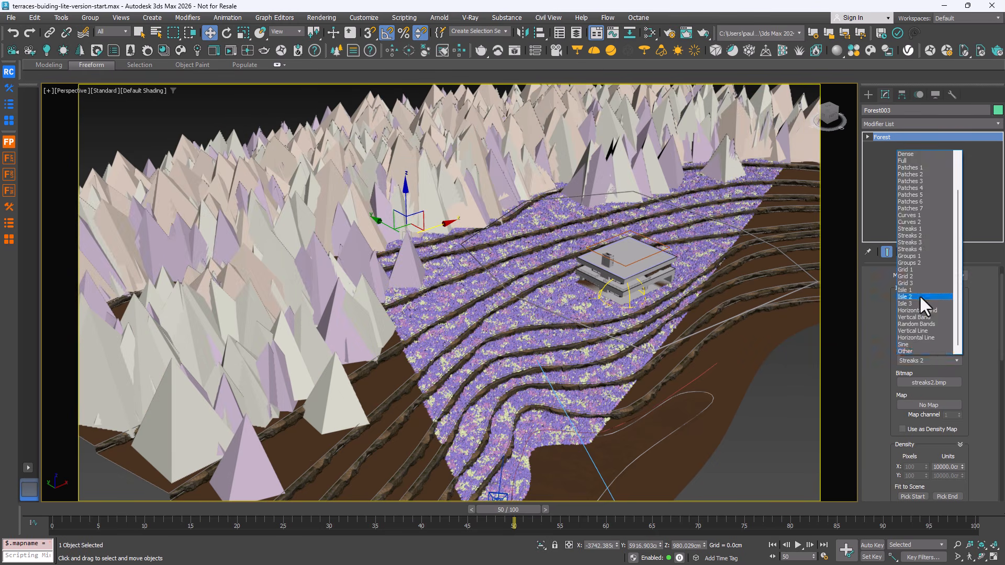
pyautogui.click(912, 208)
pyautogui.click(947, 360)
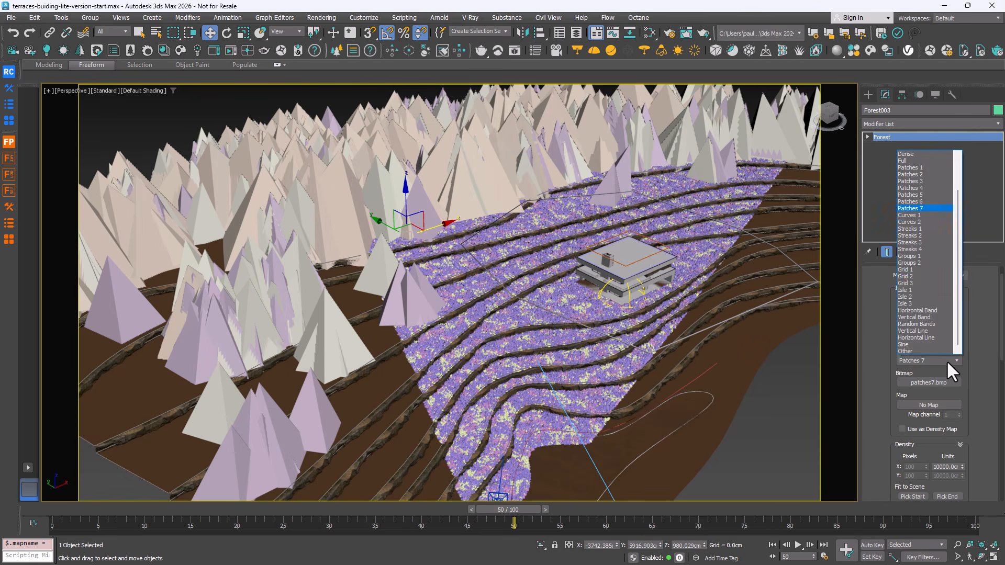
pyautogui.click(912, 161)
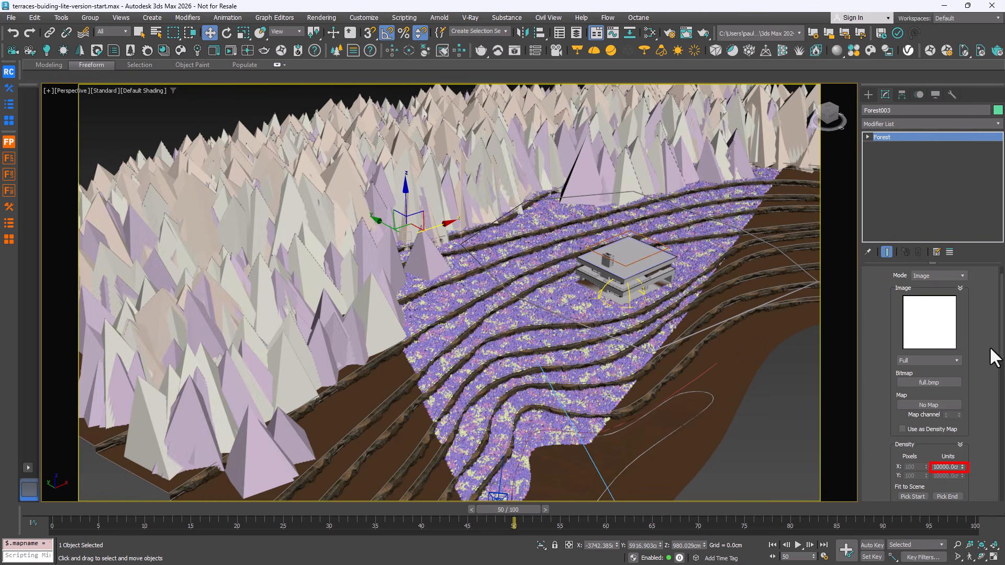
# - Increase the distribution density's X units to space the trees further apart
pyautogui.moveTo(964, 466); pyautogui.dragTo(952, 344)
pyautogui.scroll(2, 884, 293)
pyautogui.click(881, 285)
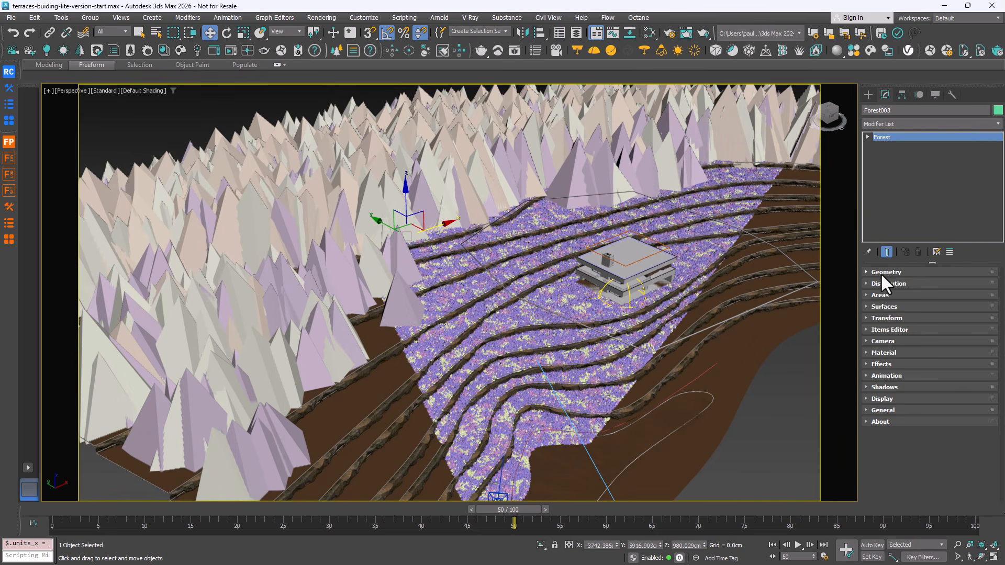
# - Change the English Oak 1 geometry item's Color ID to a fully saturated red
pyautogui.click(880, 272)
pyautogui.scroll(-3, 870, 290)
pyautogui.moveTo(870, 291); pyautogui.dragTo(884, 443)
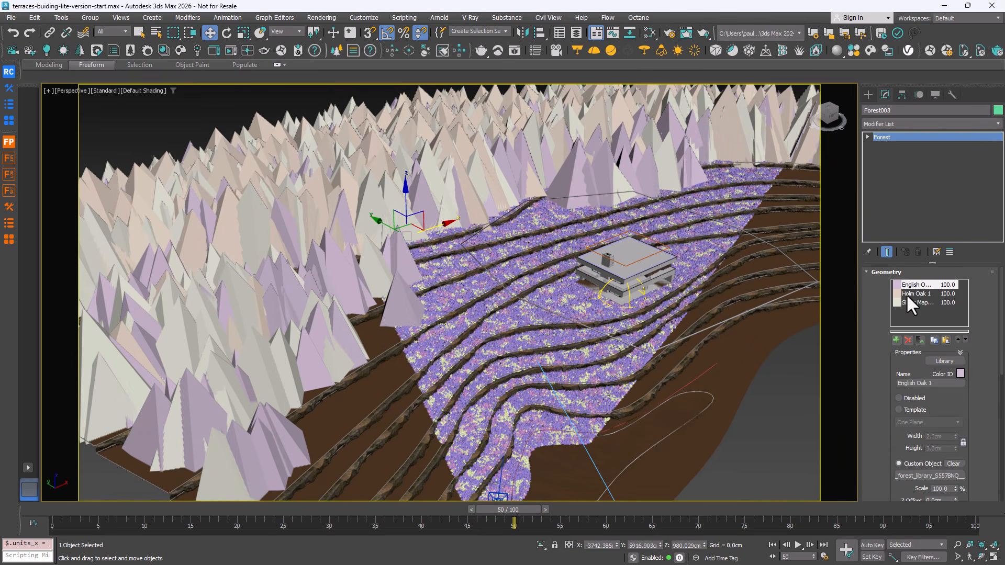
pyautogui.click(959, 373)
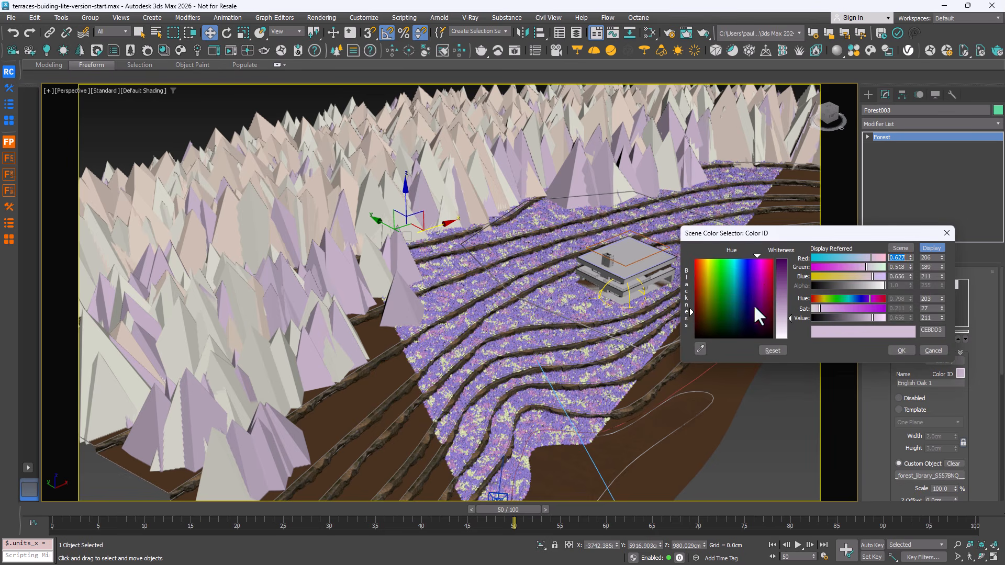
pyautogui.moveTo(767, 267); pyautogui.dragTo(774, 257)
pyautogui.moveTo(835, 308); pyautogui.dragTo(875, 309)
pyautogui.click(899, 352)
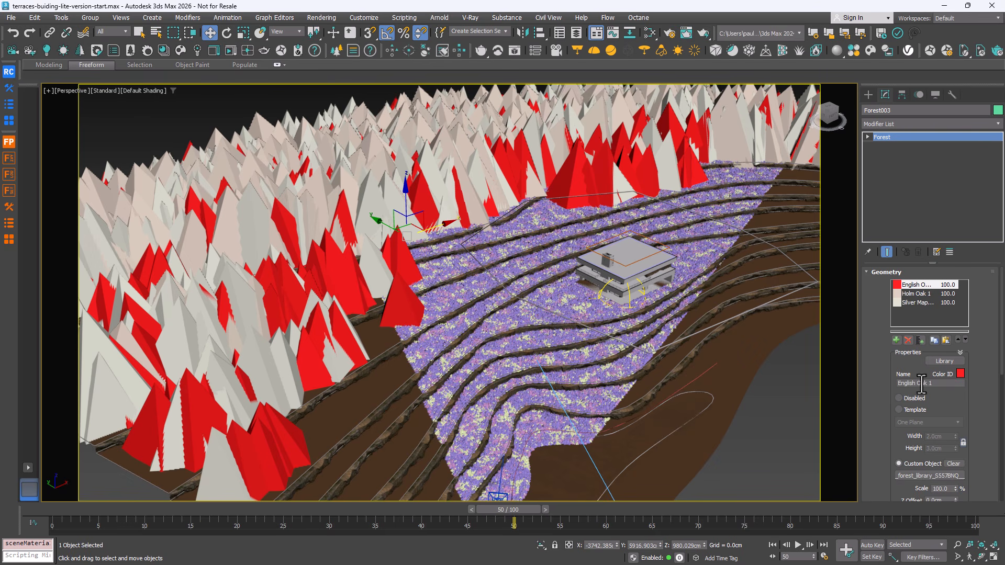
# - Lower the English Oak 1 geometry item's probability in the background tree Forest
pyautogui.scroll(-3, 875, 294)
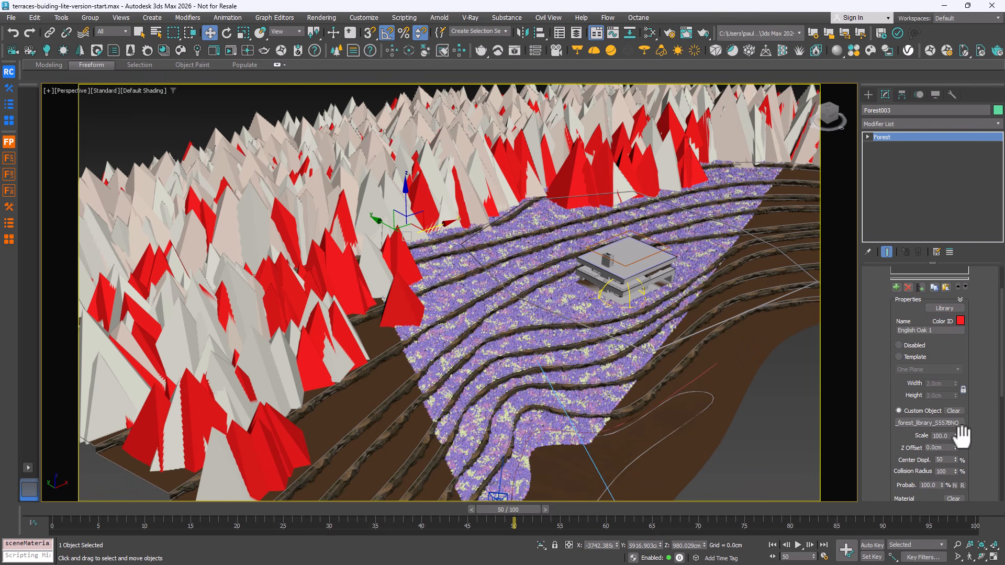
pyautogui.scroll(-3, 890, 469)
pyautogui.moveTo(941, 437); pyautogui.dragTo(943, 460)
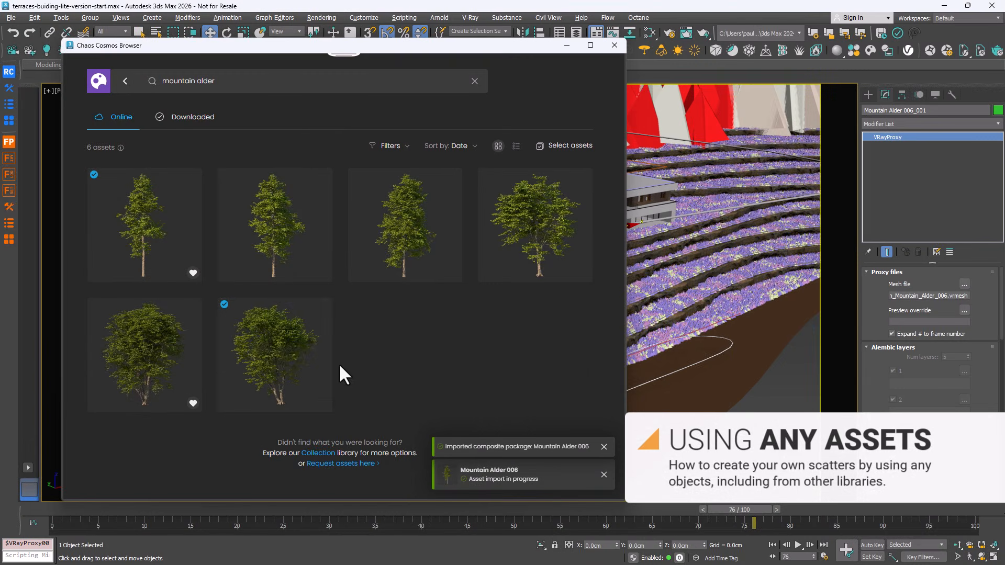
# - Import Mountain Alder 006 from Chaos Cosmos and create an Icon Mode Forest populated from the two selected alder trees beside the hillside
pyautogui.click(285, 355)
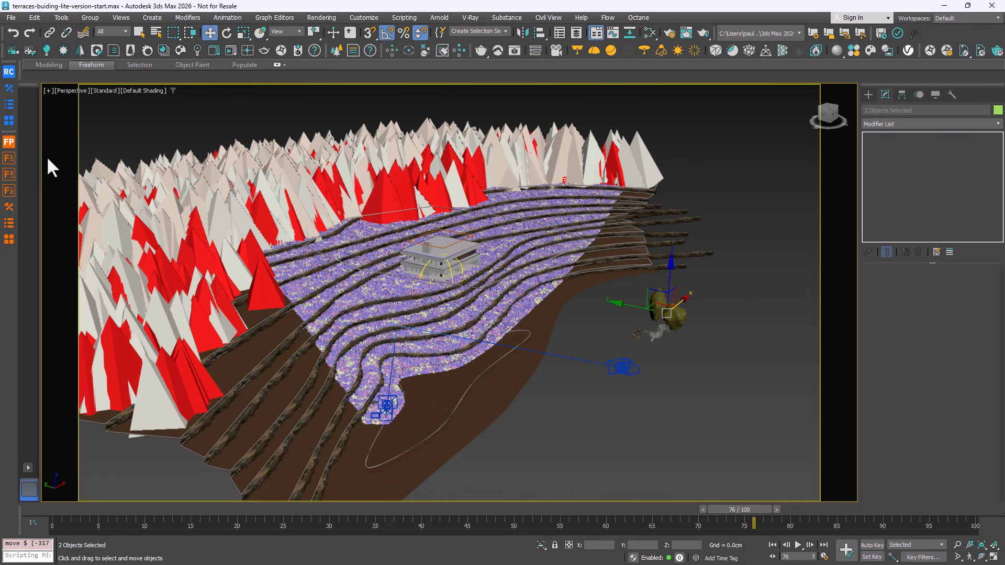
pyautogui.click(8, 142)
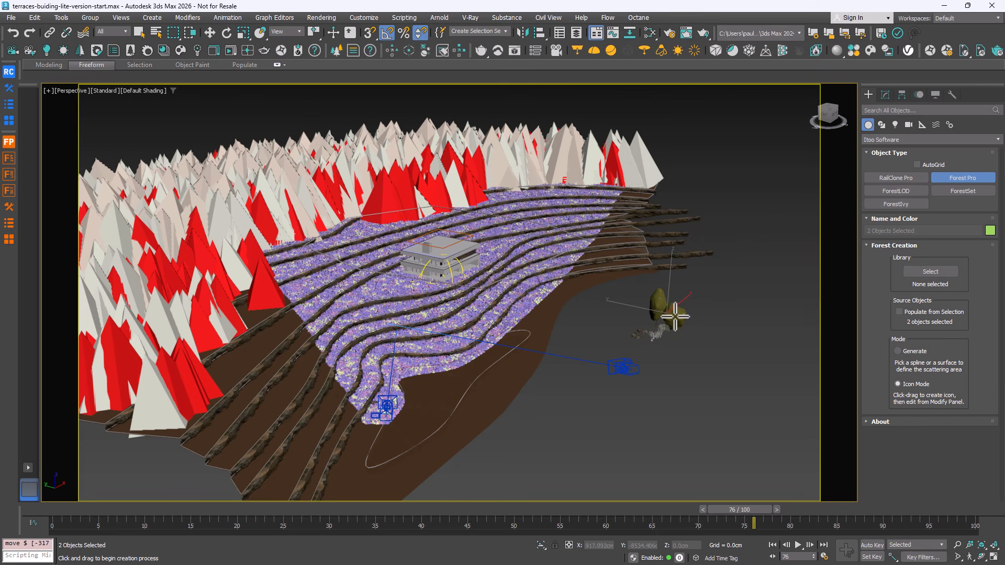
pyautogui.click(923, 270)
pyautogui.click(898, 312)
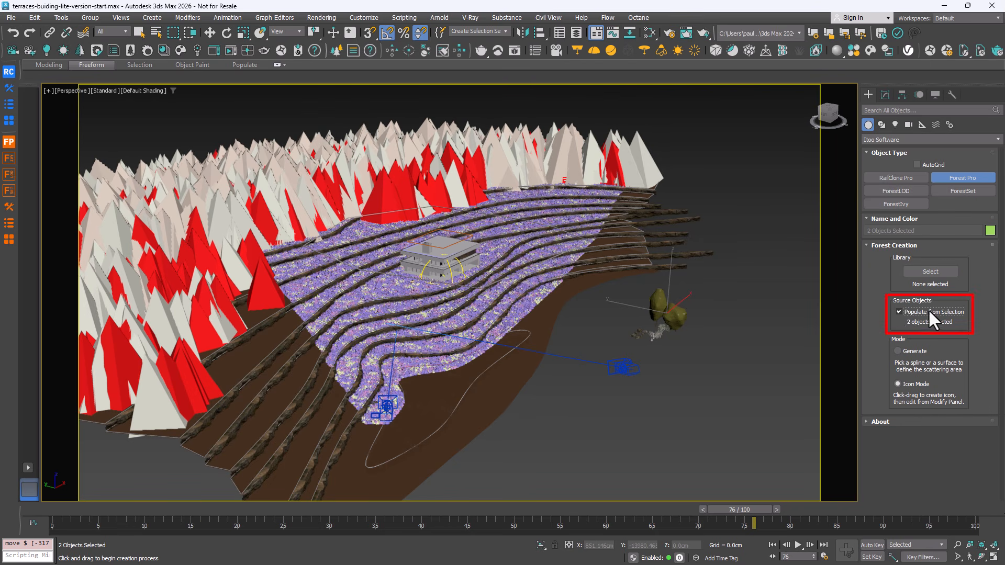
pyautogui.click(913, 351)
pyautogui.click(919, 385)
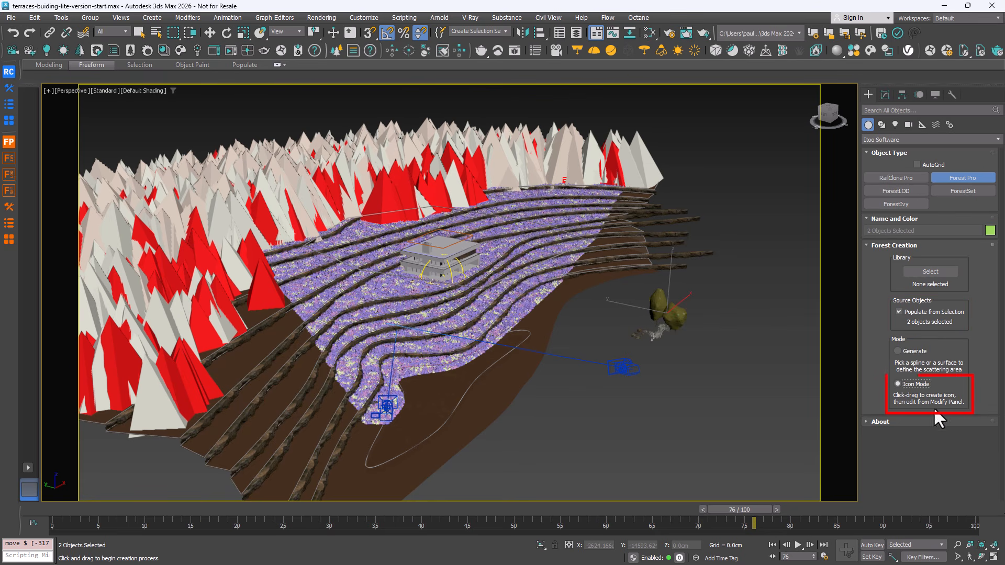
pyautogui.moveTo(688, 350); pyautogui.dragTo(711, 368)
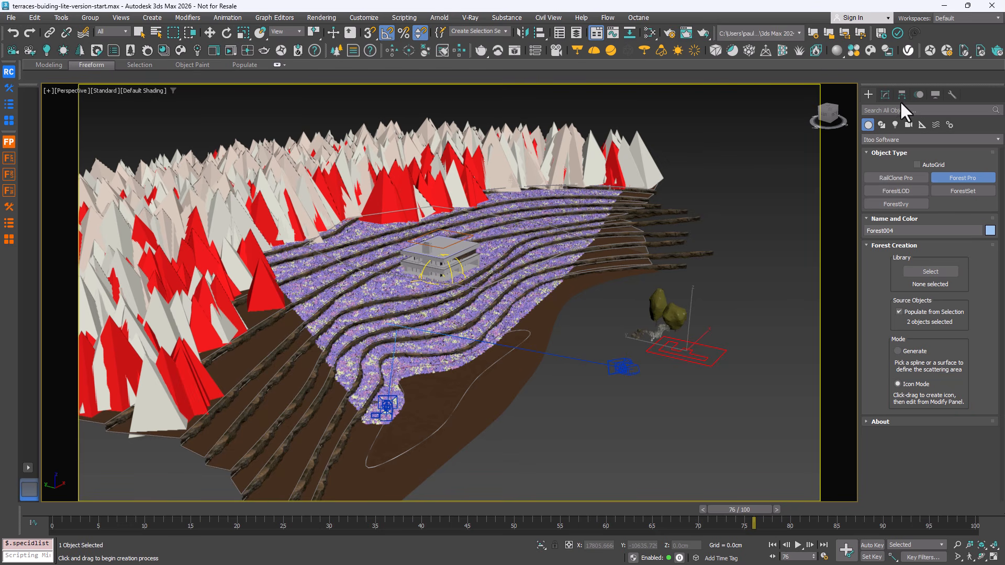
# - Make the new alder Forest get its surfaces from the background tree Forest, Forest003
pyautogui.click(884, 96)
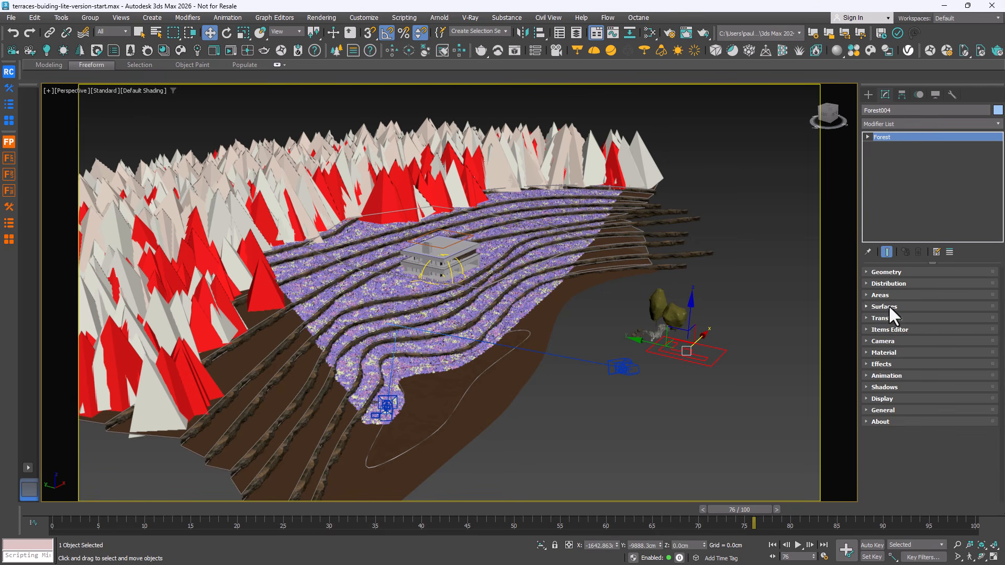
pyautogui.click(889, 307)
pyautogui.scroll(-1, 910, 346)
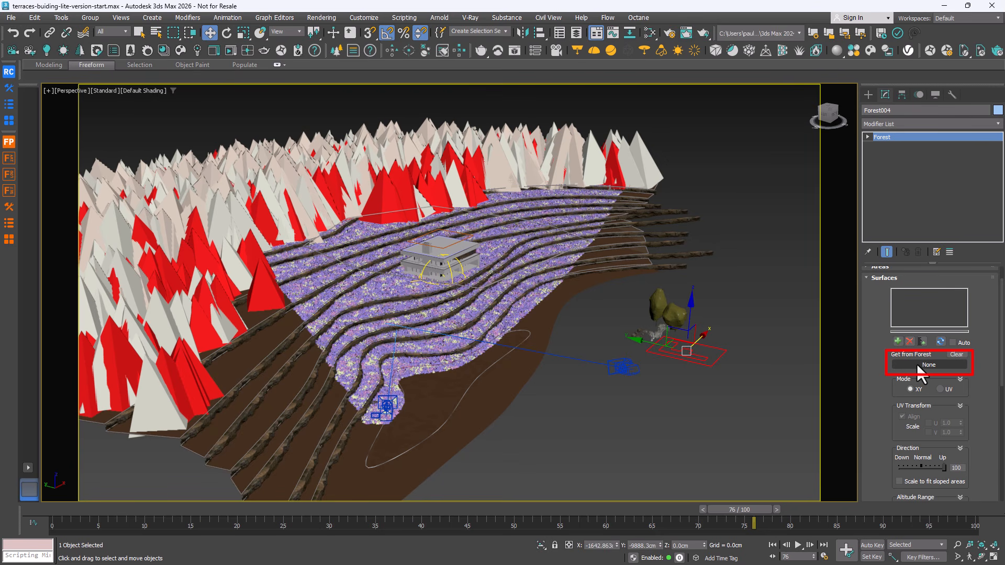
pyautogui.click(937, 365)
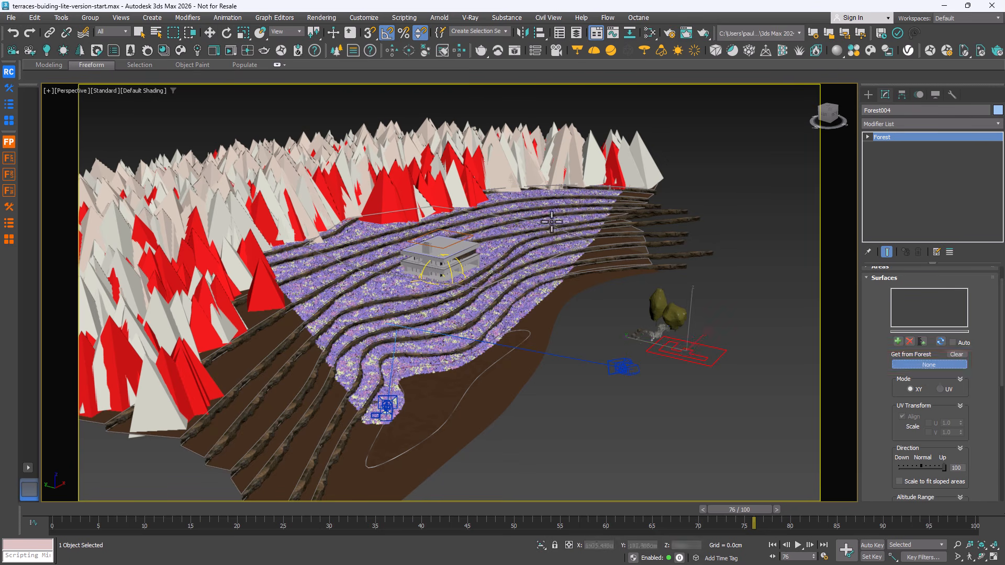
pyautogui.click(554, 166)
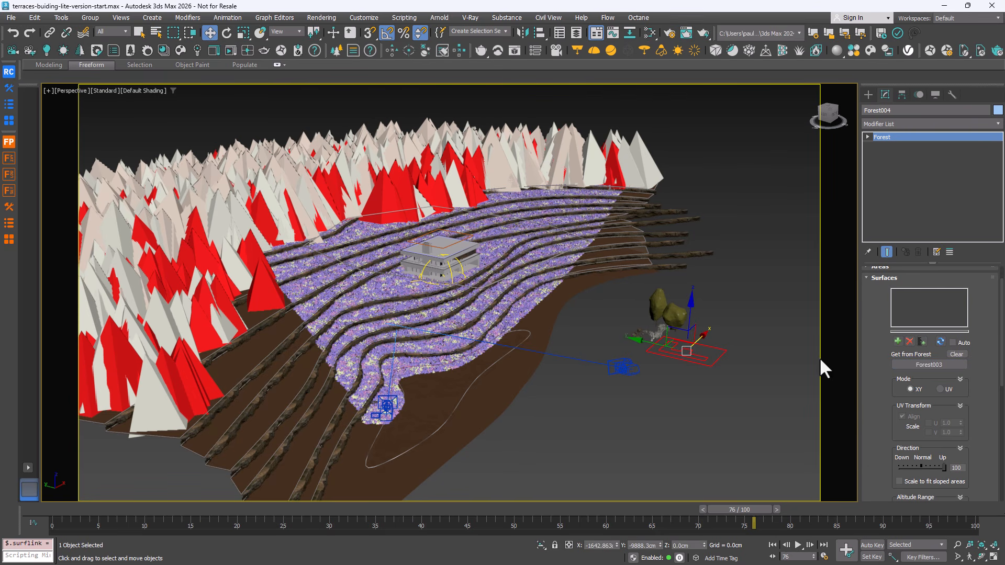
# - Enable the Surface Area entry in the alder Forest's areas
pyautogui.click(874, 277)
pyautogui.click(881, 294)
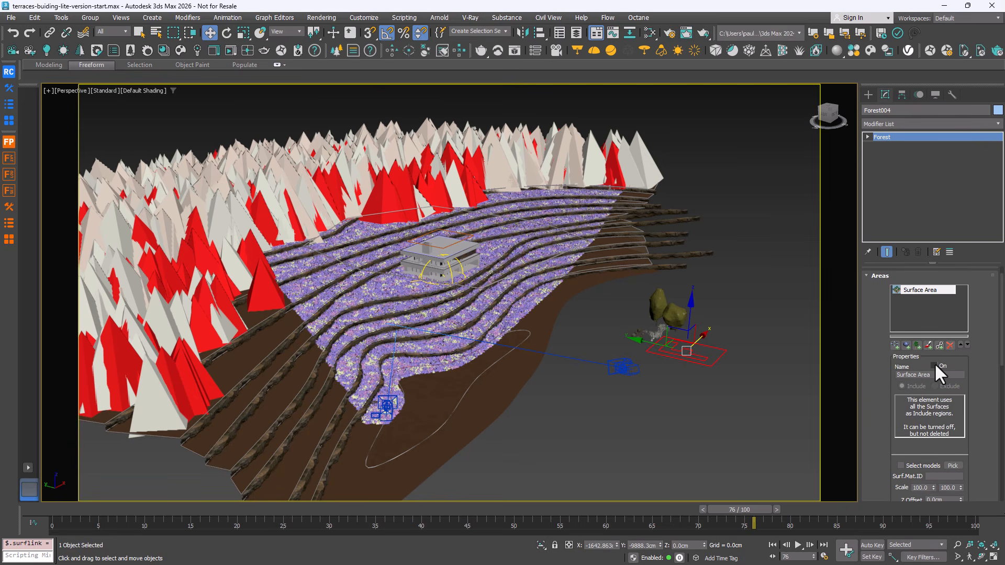
pyautogui.click(934, 364)
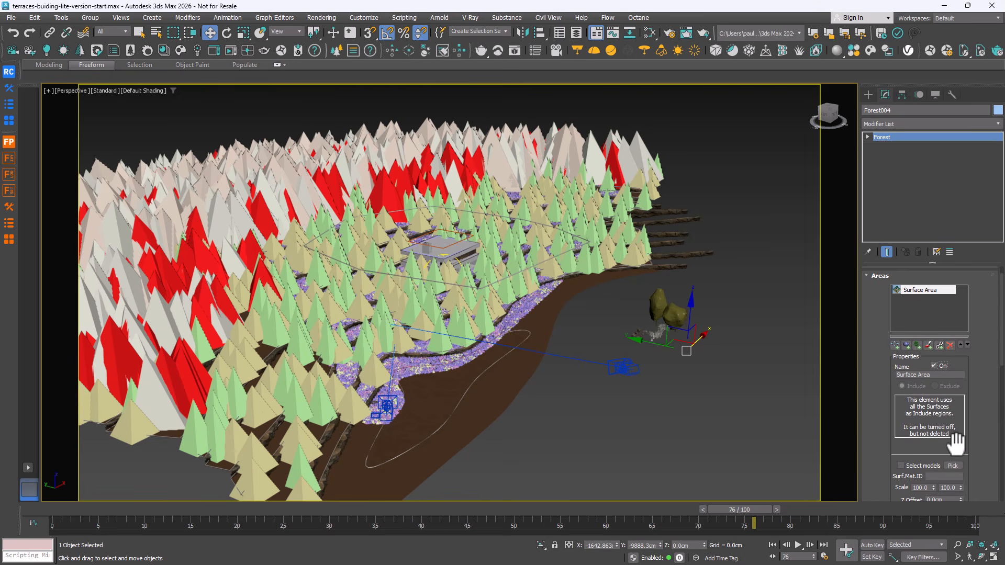
# - Add the spl_terrace_019 spline as an area of the alder Forest and set it to Exclude
pyautogui.click(894, 344)
pyautogui.keyDown('alt'); pyautogui.moveTo(442, 370); pyautogui.dragTo(335, 340, button='middle'); pyautogui.keyUp('alt')
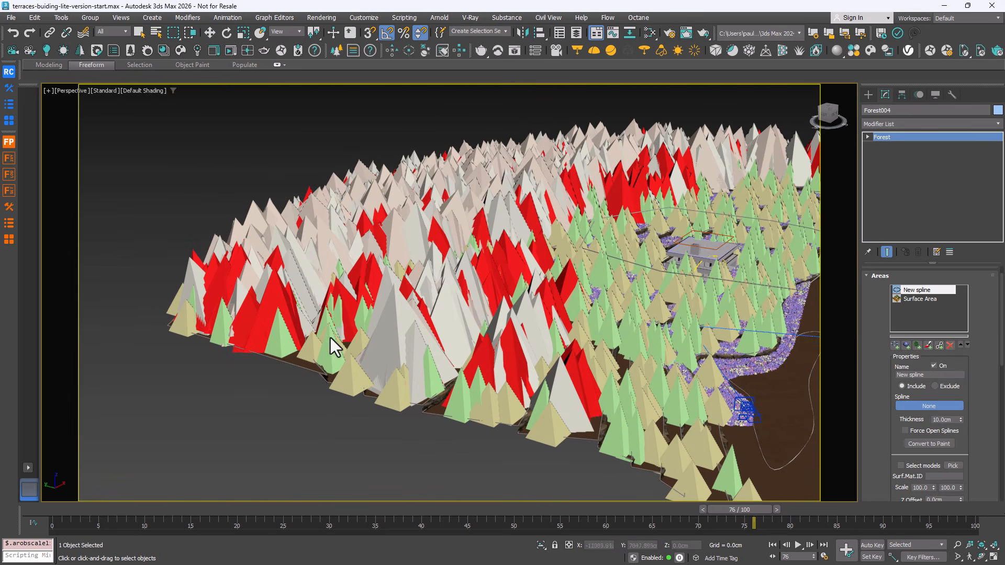
pyautogui.click(284, 358)
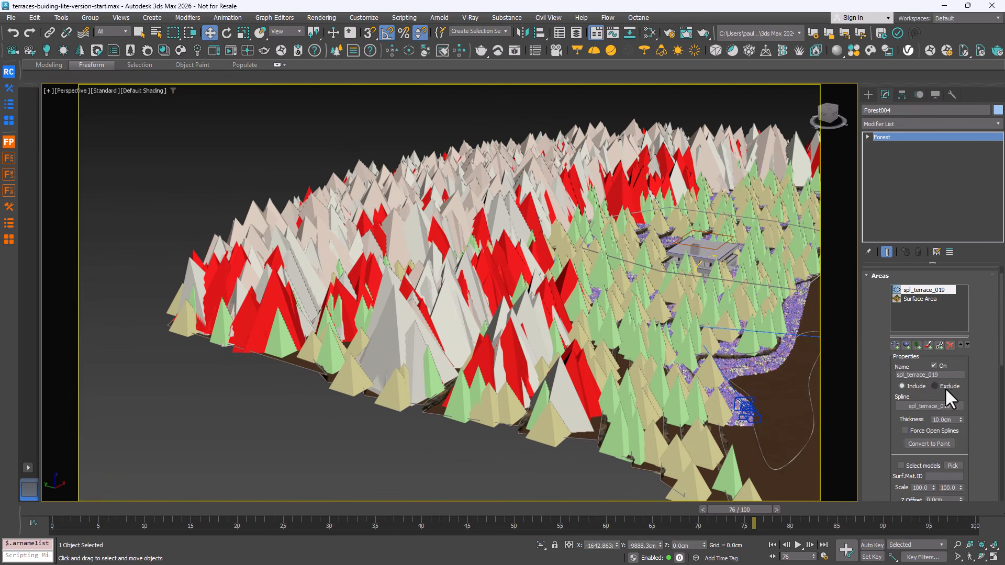
pyautogui.click(937, 386)
pyautogui.moveTo(642, 353); pyautogui.dragTo(382, 321, button='middle')
pyautogui.scroll(5, 388, 327)
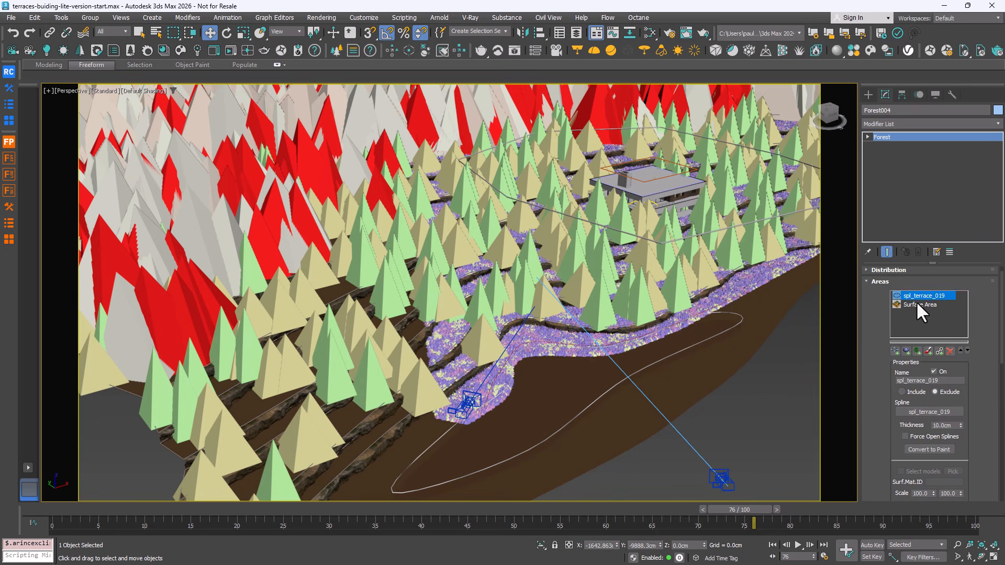
# - Set the Surface Area's boundary checking to Size
pyautogui.click(919, 304)
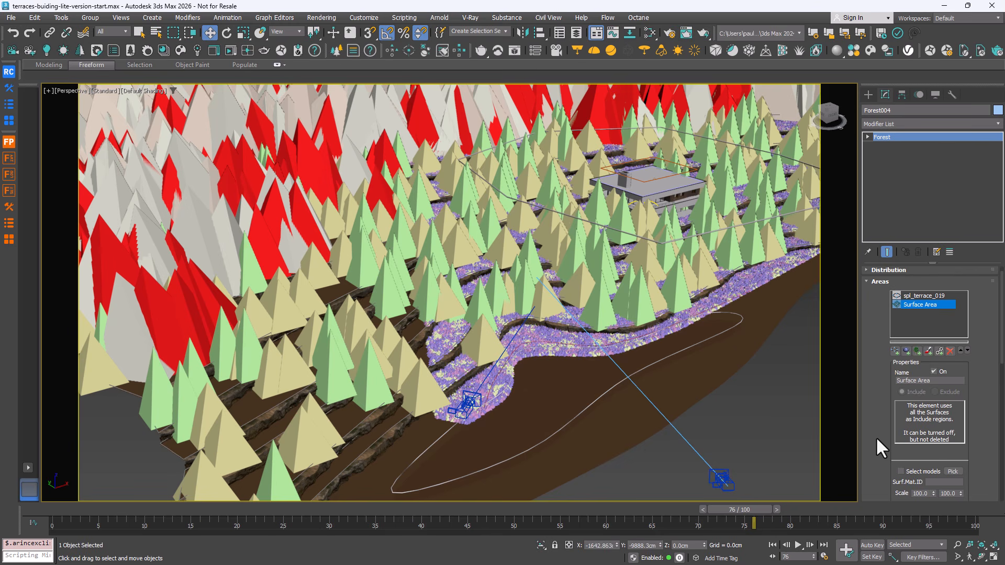
pyautogui.scroll(-10, 893, 415)
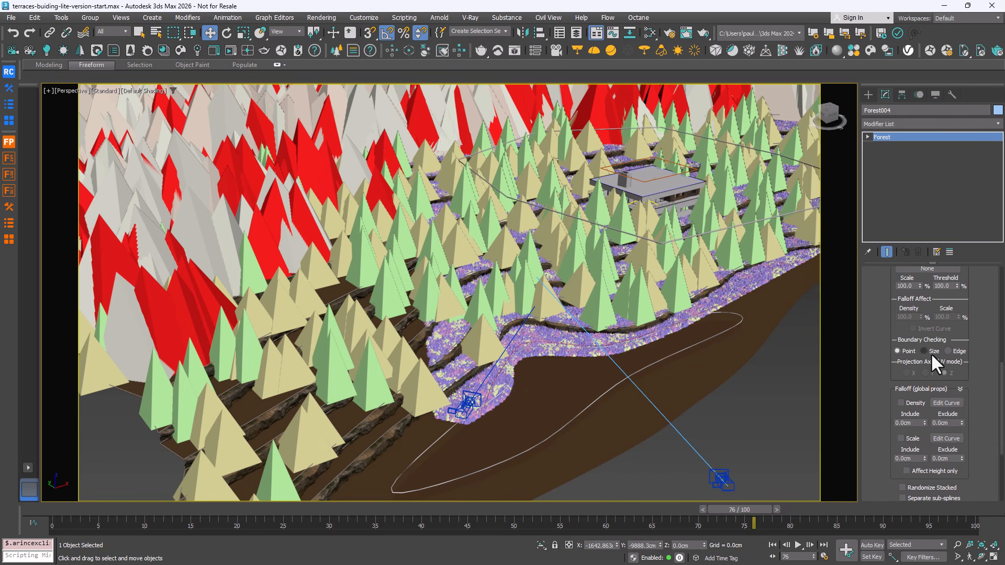
pyautogui.click(931, 350)
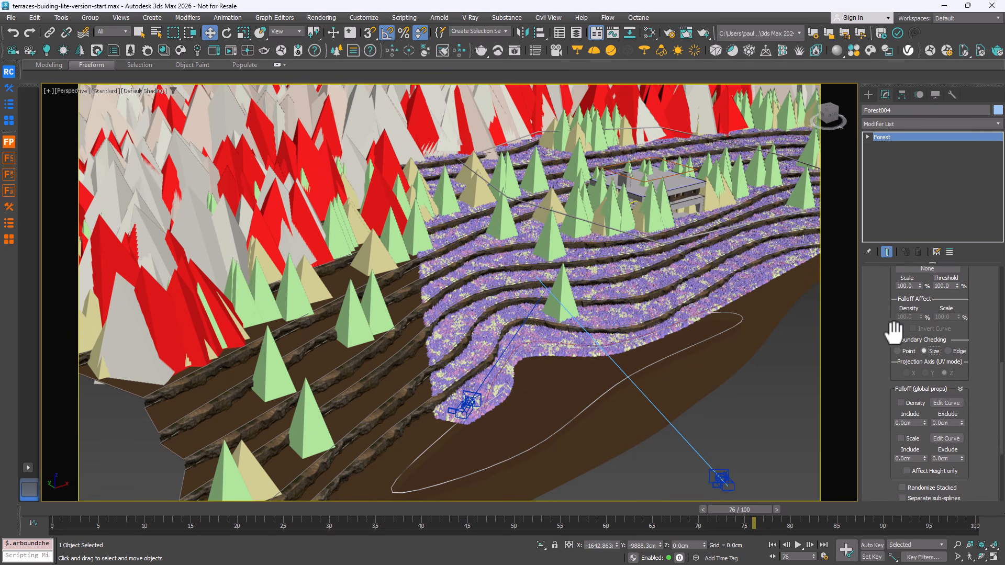
# - Add the spl-exclude-midground spline around the house as an Exclude area of the alder Forest
pyautogui.scroll(5, 881, 324)
pyautogui.scroll(5, 892, 386)
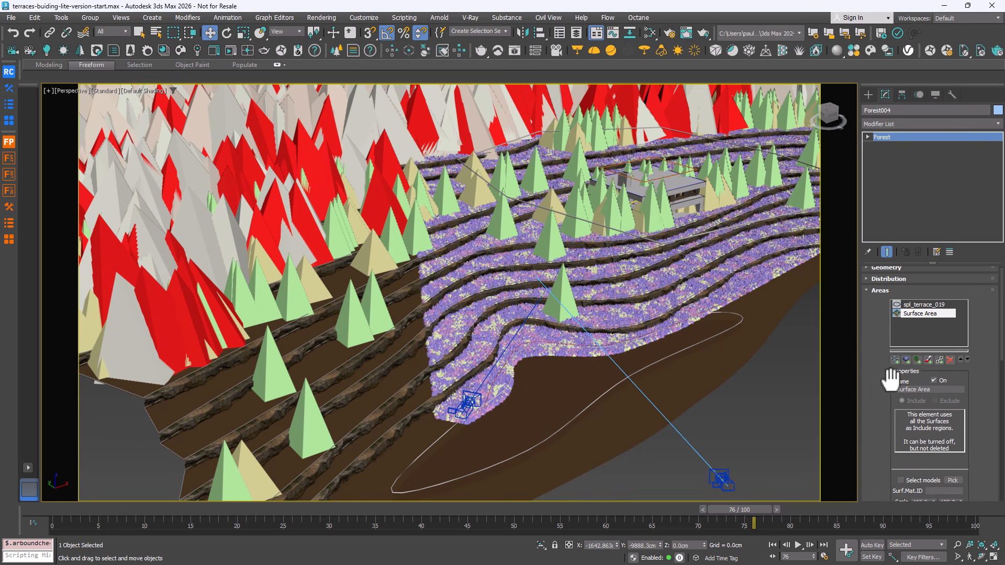
pyautogui.click(895, 364)
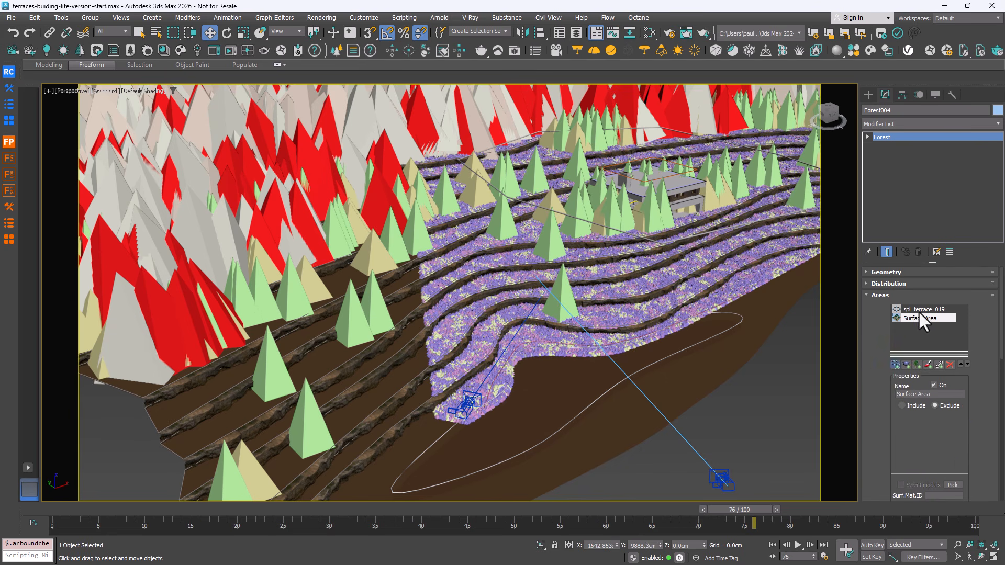
pyautogui.click(940, 406)
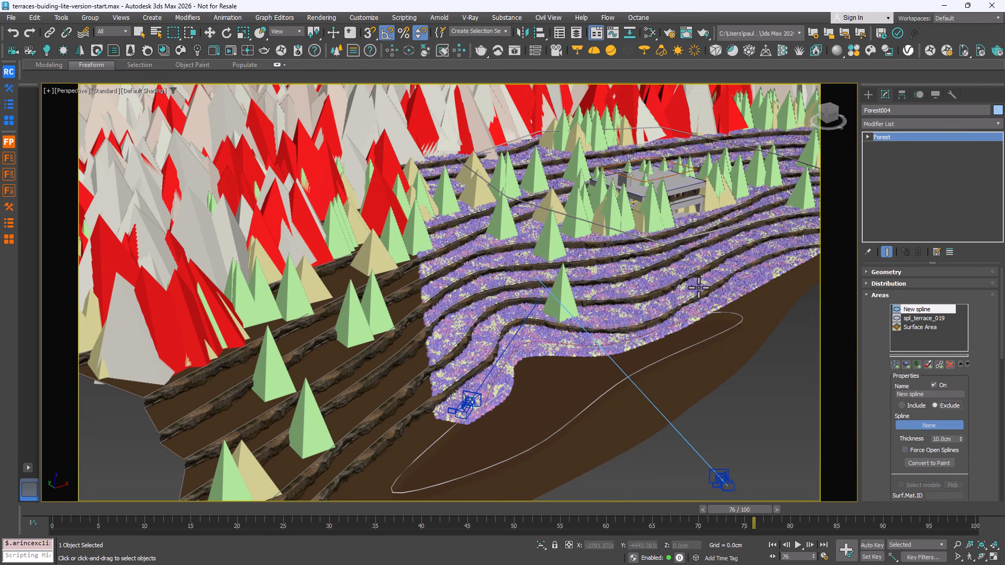
pyautogui.click(672, 242)
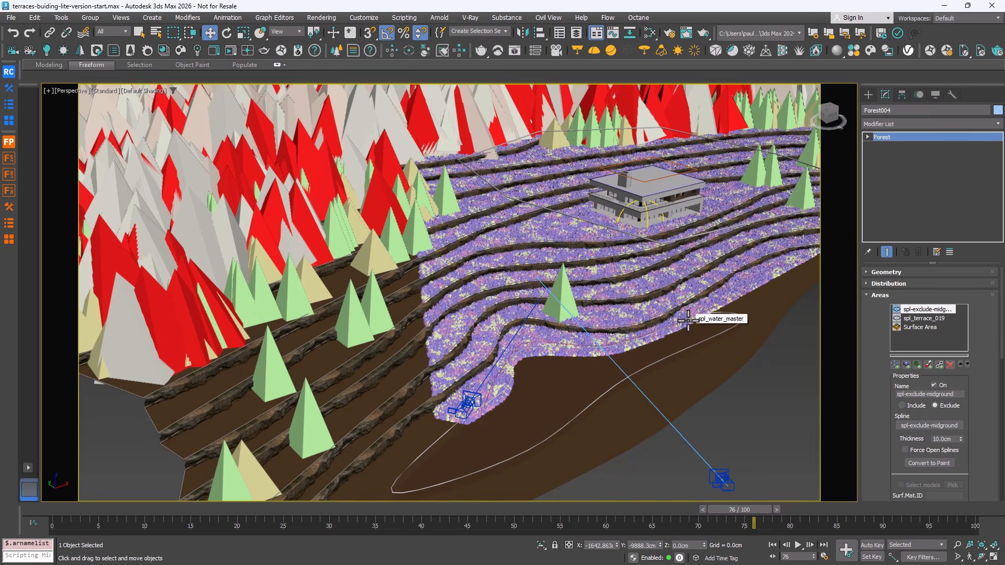
pyautogui.click(877, 295)
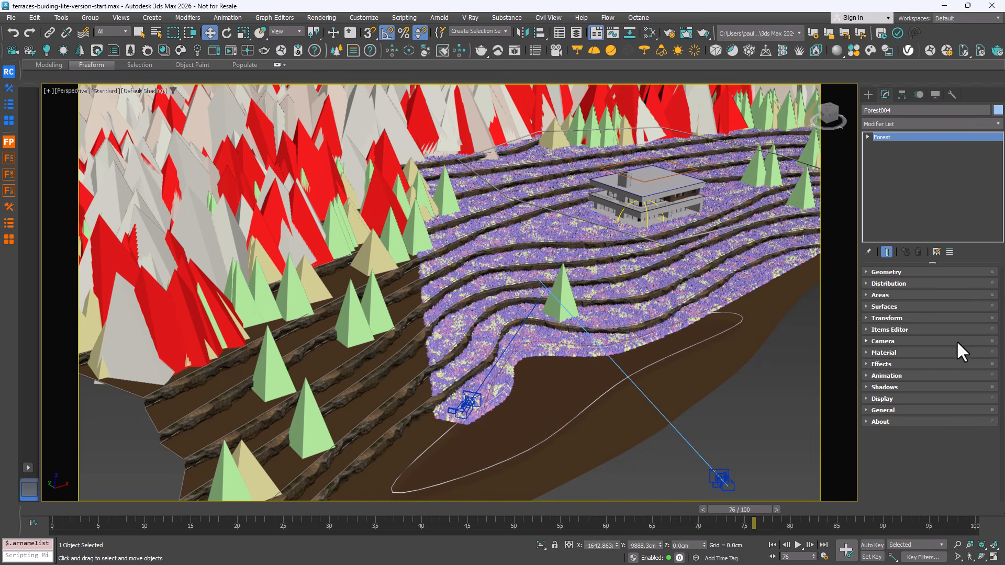
# - Enable random rotation for the alders, ranging from -10 to 10 on both X and Y
pyautogui.click(898, 318)
pyautogui.scroll(3, 881, 388)
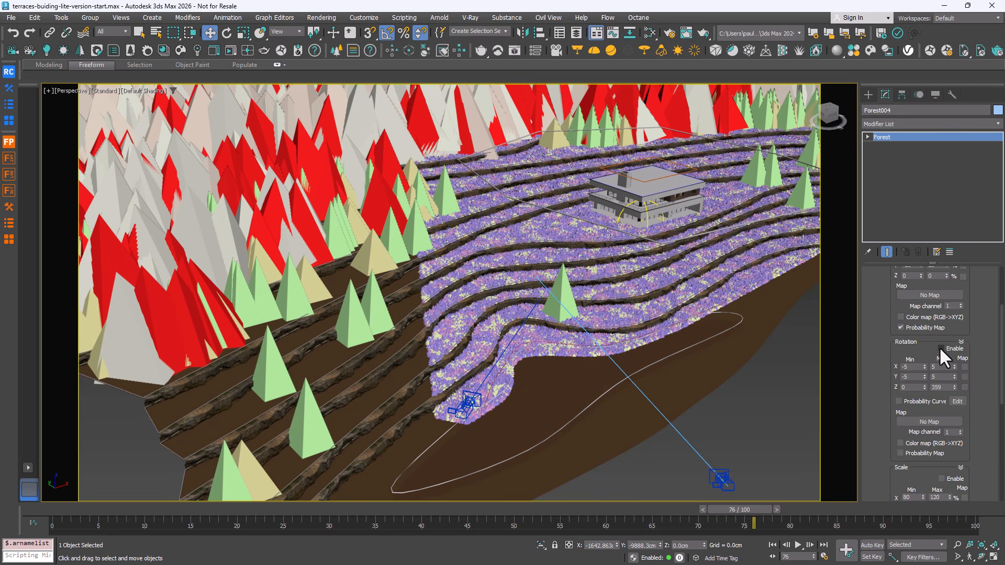
pyautogui.click(940, 348)
pyautogui.moveTo(914, 367); pyautogui.dragTo(893, 368)
pyautogui.write('-10')
pyautogui.press('Tab')
pyautogui.write('10')
pyautogui.press('Tab')
pyautogui.write('-10')
pyautogui.press('Tab')
pyautogui.write('10')
# - Enable random scale for the alders with a range of 90 to 160%
pyautogui.moveTo(893, 451); pyautogui.dragTo(900, 388)
pyautogui.click(944, 410)
pyautogui.moveTo(912, 428); pyautogui.dragTo(860, 438)
pyautogui.write('90')
pyautogui.press('Tab')
pyautogui.write('180')
pyautogui.press('Return')
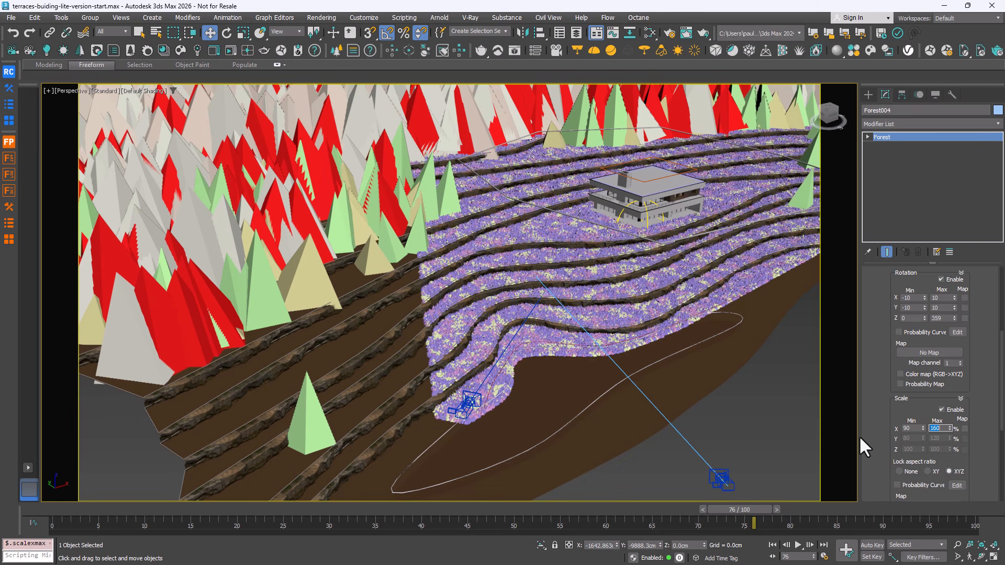
# - Set the alder Forest's distribution density to 33100 cm in X units
pyautogui.scroll(4, 875, 340)
pyautogui.click(883, 318)
pyautogui.click(885, 284)
pyautogui.scroll(-2, 965, 429)
pyautogui.doubleClick(953, 446)
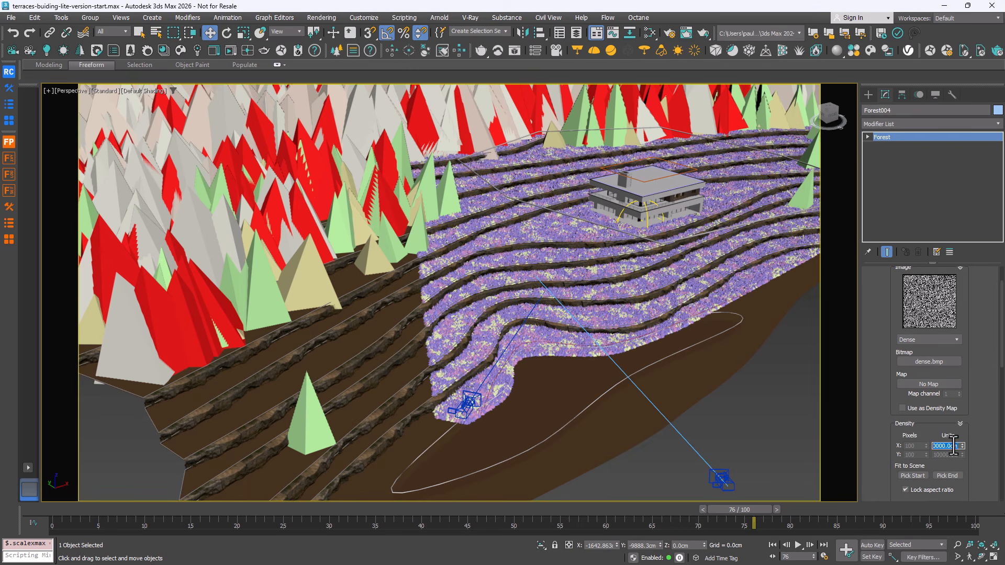
pyautogui.write('33100')
pyautogui.press('Return')
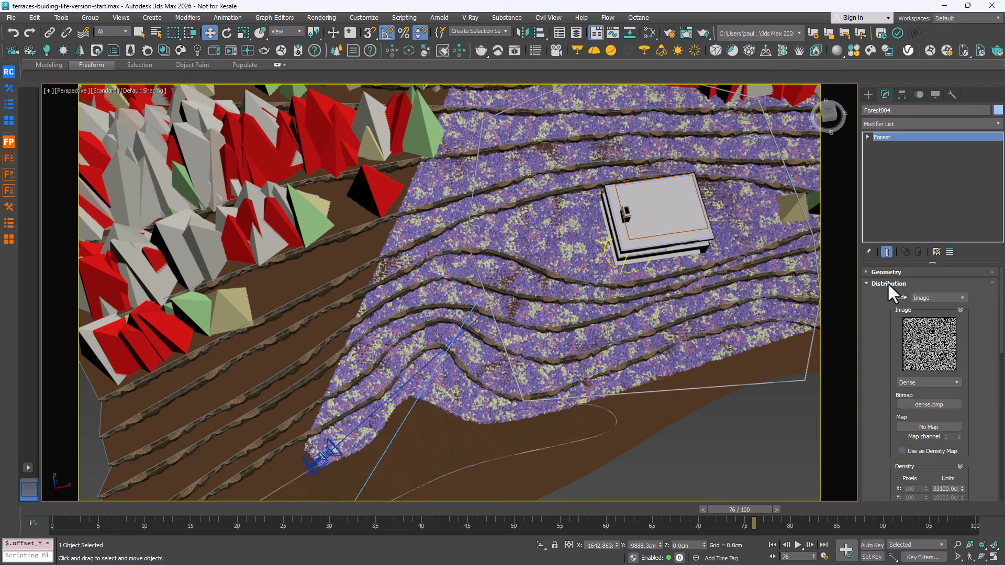
# - Reduce the Mountain Alder 001_001 geometry item's collision radius to 10%
pyautogui.rightClick(887, 269)
pyautogui.click(892, 391)
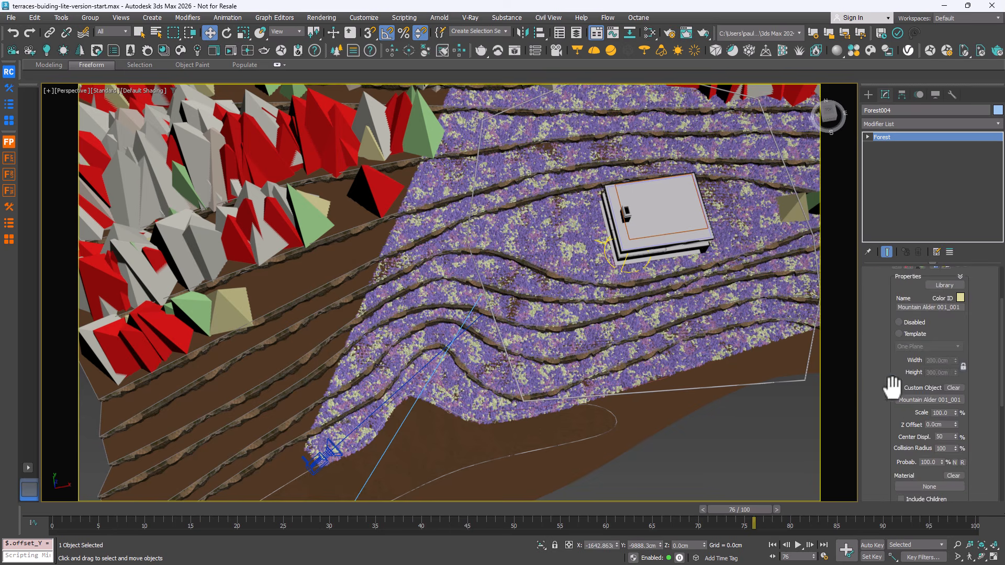
pyautogui.moveTo(875, 393); pyautogui.dragTo(886, 352)
pyautogui.moveTo(956, 388); pyautogui.dragTo(964, 435)
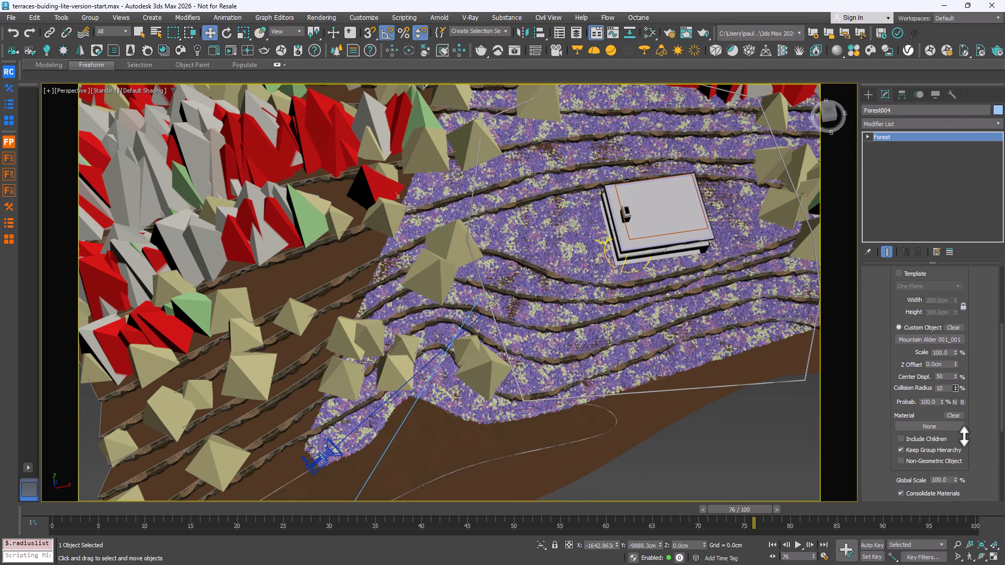
# - View the scattered alders through the Render_cam camera
pyautogui.moveTo(547, 435); pyautogui.dragTo(554, 429, button='middle')
pyautogui.press('c')
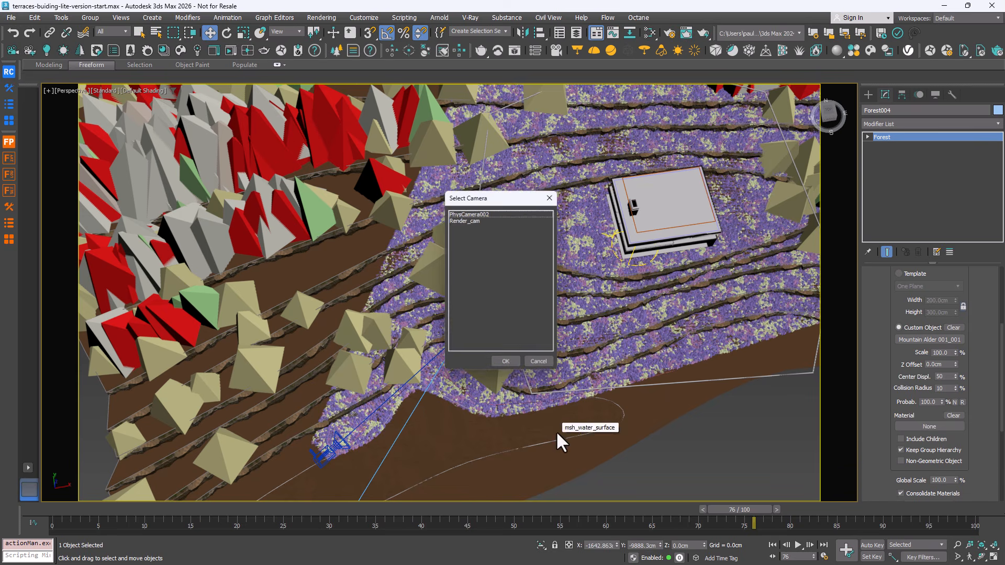
pyautogui.doubleClick(476, 222)
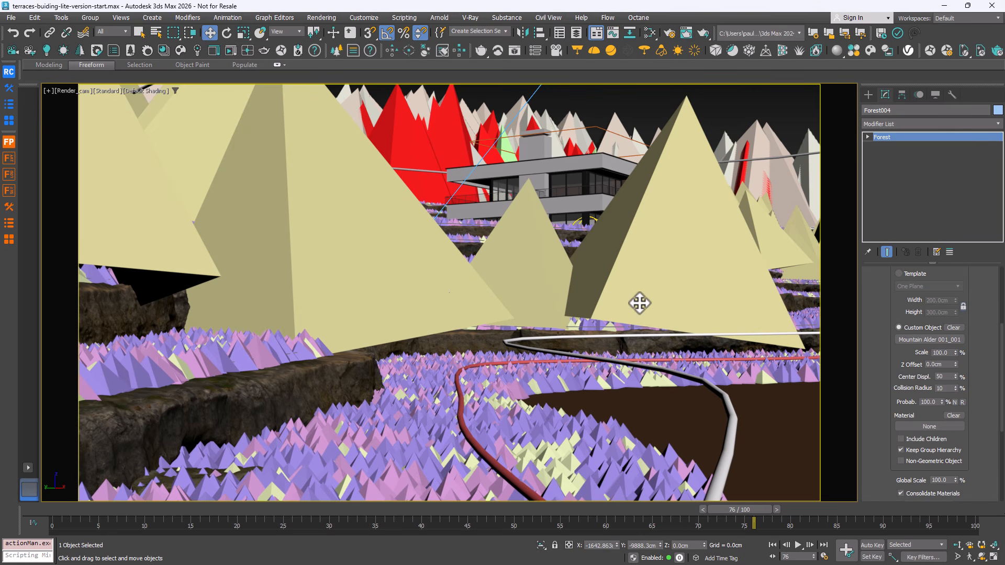
# - Move the corner vertex of the spl-exclude-midground spline outward over the midground alders and view the result through Render_cam
pyautogui.press('p')
pyautogui.scroll(5, 376, 390)
pyautogui.keyDown('alt'); pyautogui.moveTo(376, 390); pyautogui.dragTo(382, 389, button='middle'); pyautogui.keyUp('alt')
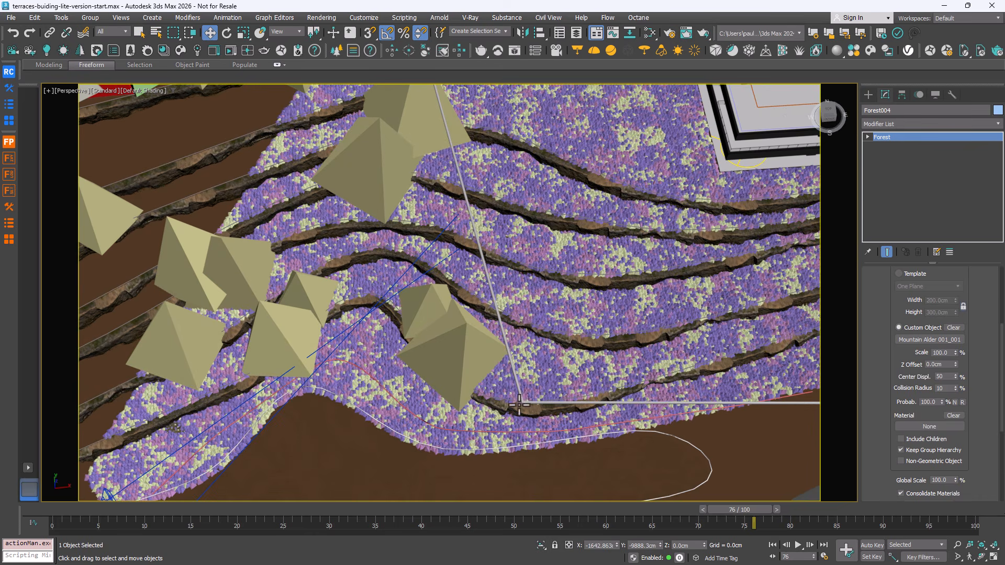
pyautogui.click(521, 397)
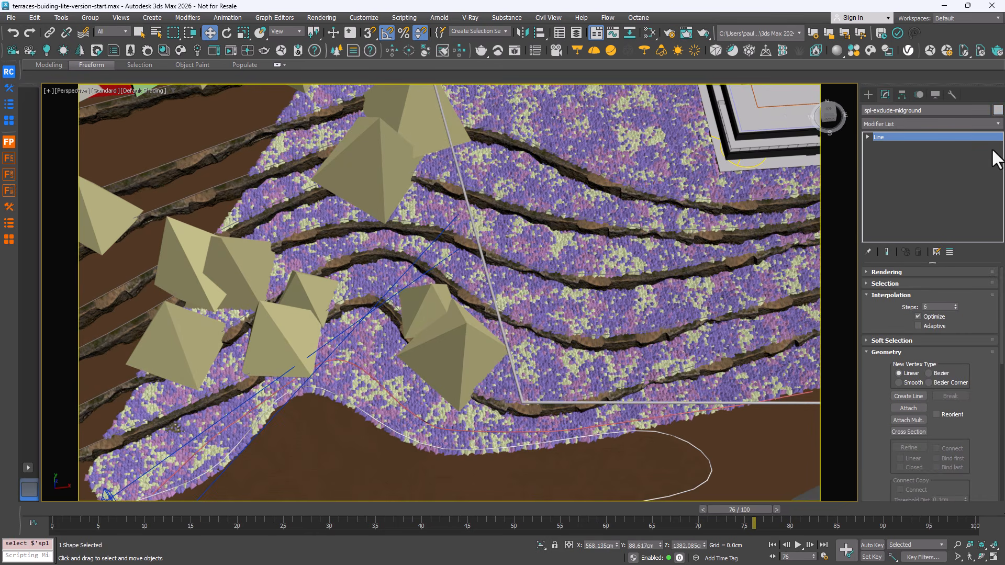
pyautogui.click(867, 136)
pyautogui.click(887, 146)
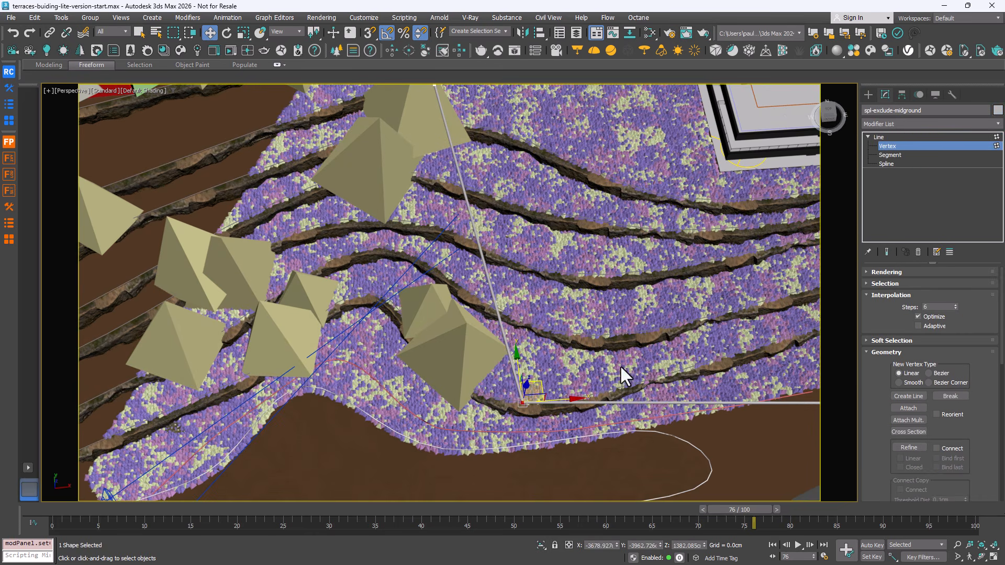
pyautogui.moveTo(539, 387); pyautogui.dragTo(426, 366)
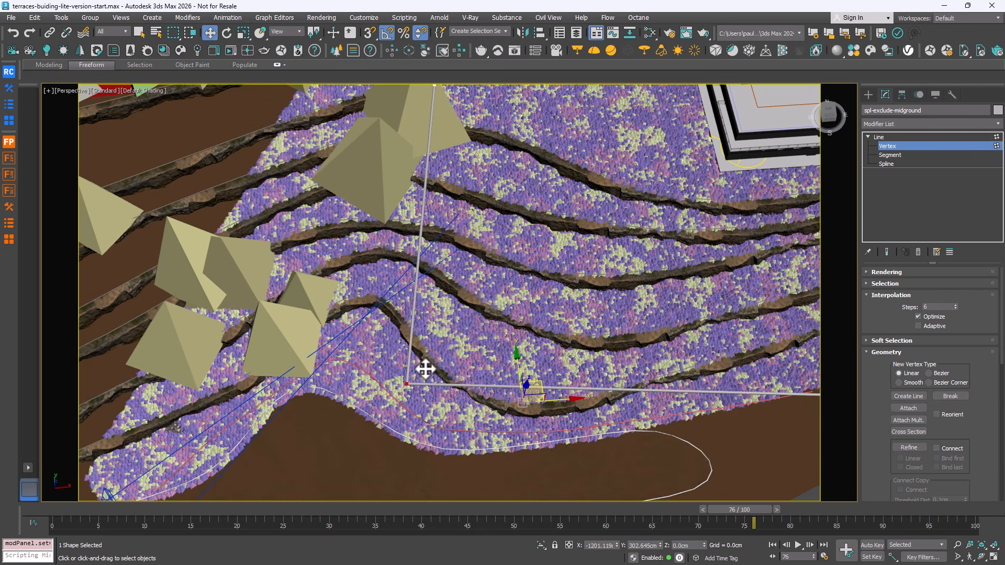
pyautogui.moveTo(448, 375); pyautogui.dragTo(512, 360, button='middle')
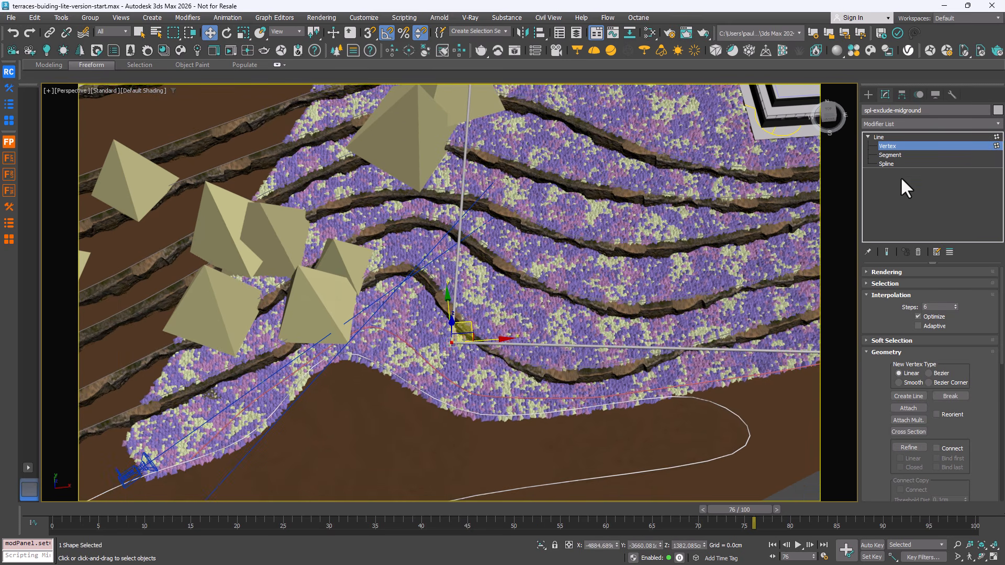
pyautogui.click(897, 146)
pyautogui.press('c')
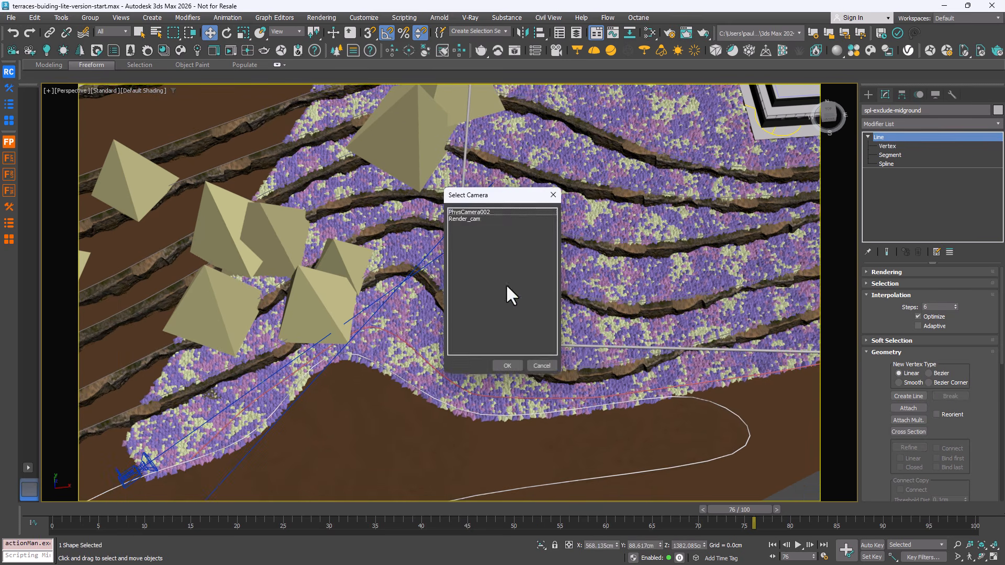
pyautogui.doubleClick(474, 219)
# - Set the alder Forest's viewport display to Points-Cloud and adjust its point density
pyautogui.click(507, 322)
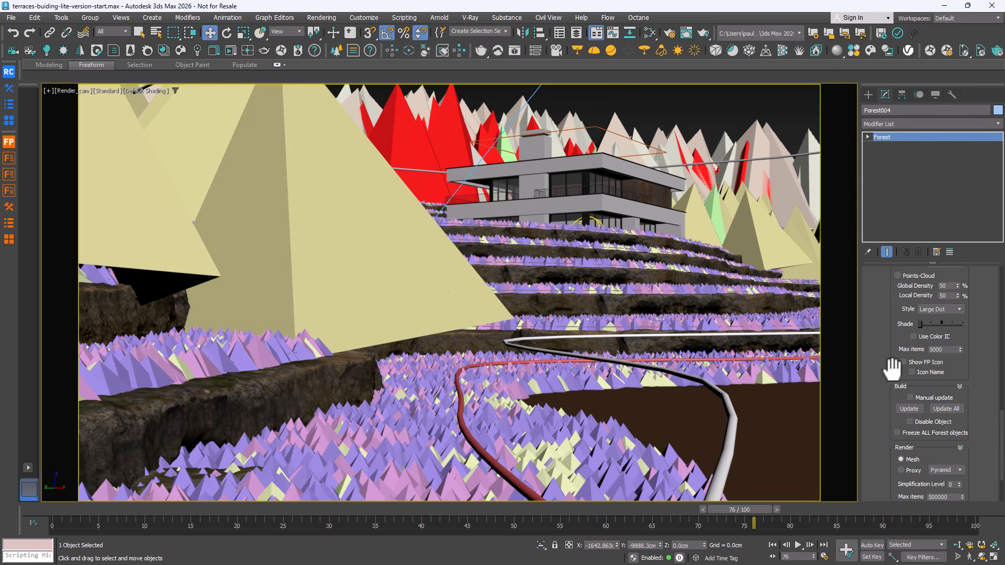
pyautogui.click(898, 276)
pyautogui.moveTo(956, 294); pyautogui.dragTo(903, 197)
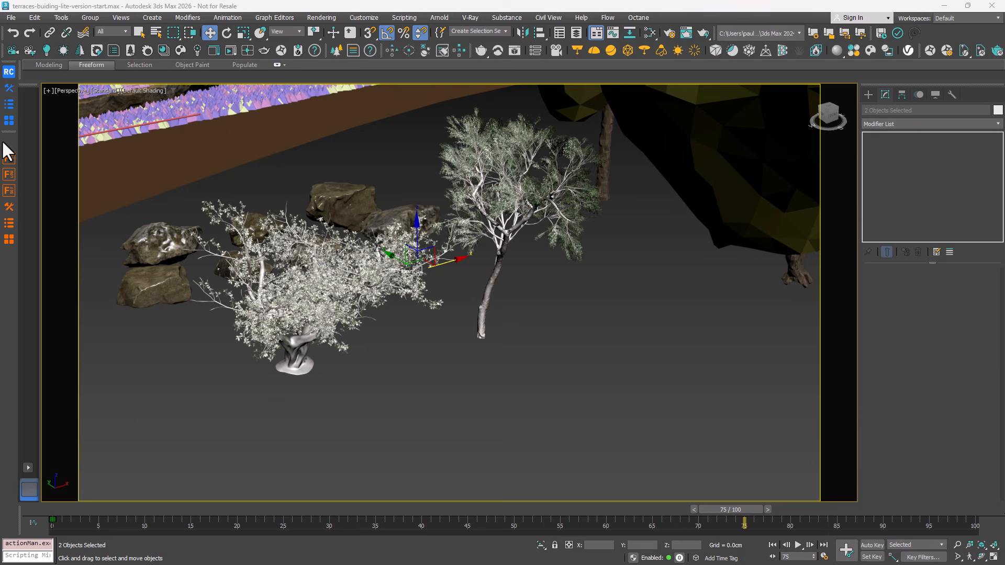
# - Create a new Forest Pro object on the ground beside the two olive trees and open its parameters
pyautogui.click(8, 145)
pyautogui.click(478, 390)
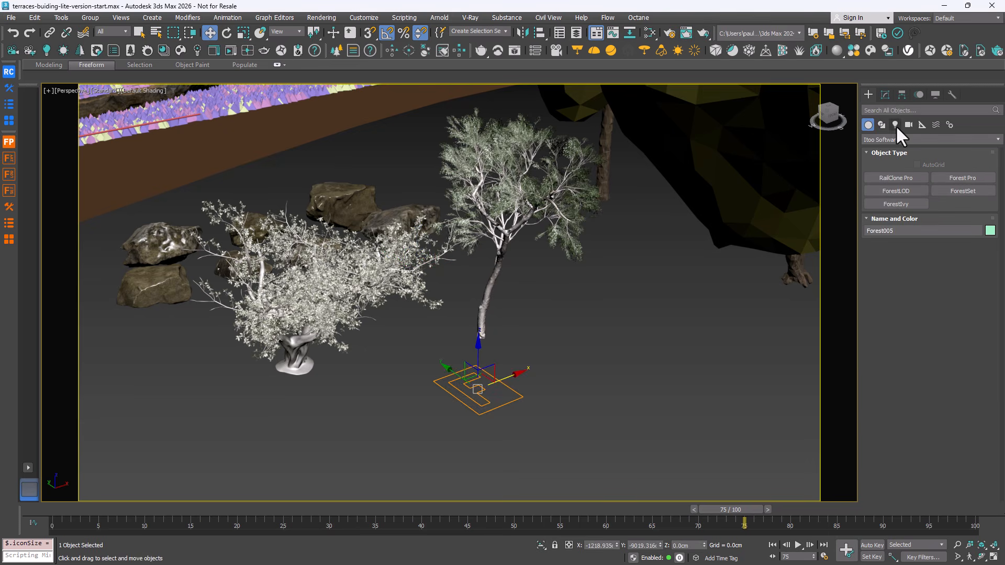
pyautogui.click(885, 94)
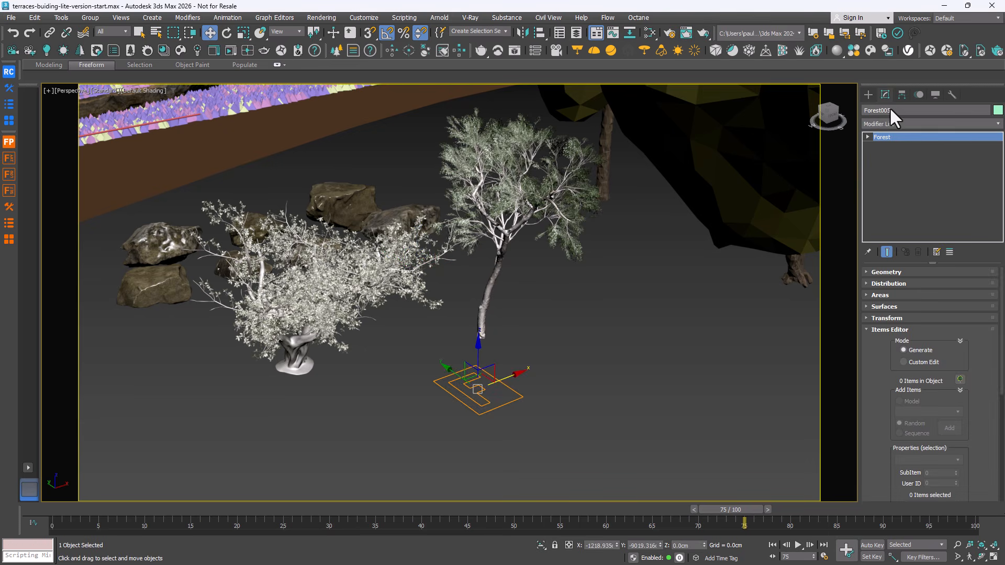
# - Add Olive Tree 2 and Olive Tree 1 as custom-object geometry items in the new Forest
pyautogui.click(888, 272)
pyautogui.moveTo(896, 291); pyautogui.dragTo(891, 406)
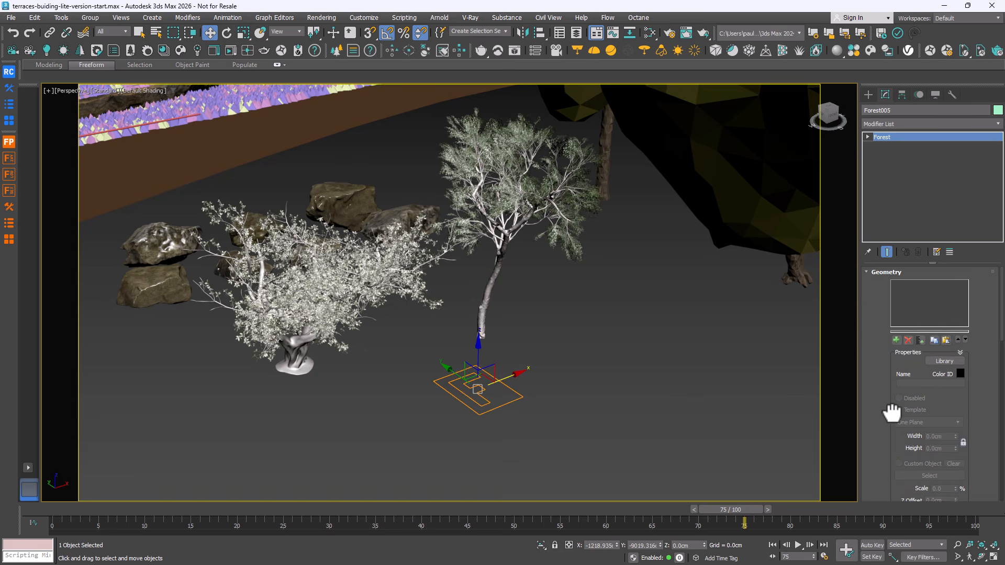
pyautogui.click(897, 338)
pyautogui.click(929, 474)
pyautogui.click(493, 273)
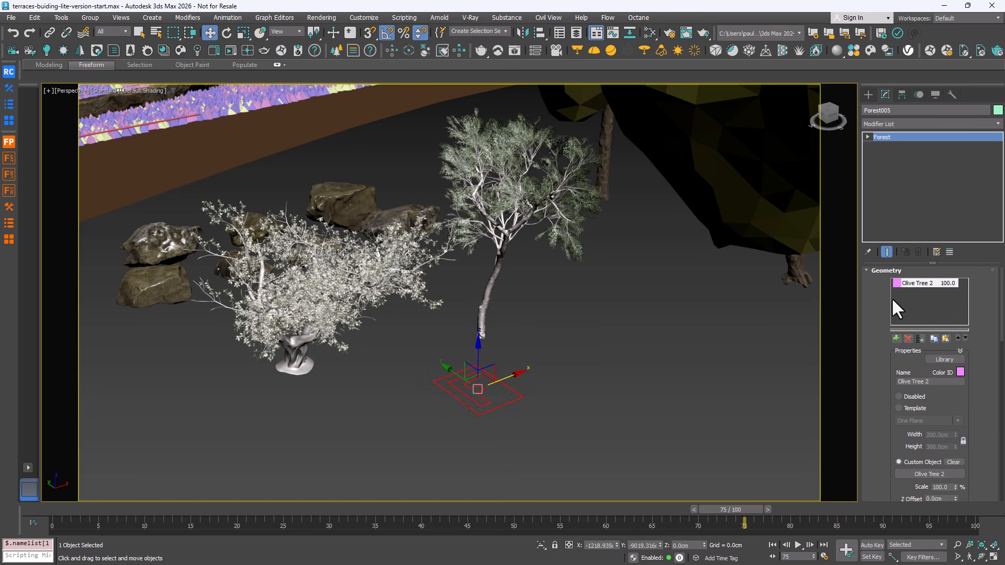
pyautogui.click(896, 339)
pyautogui.click(295, 369)
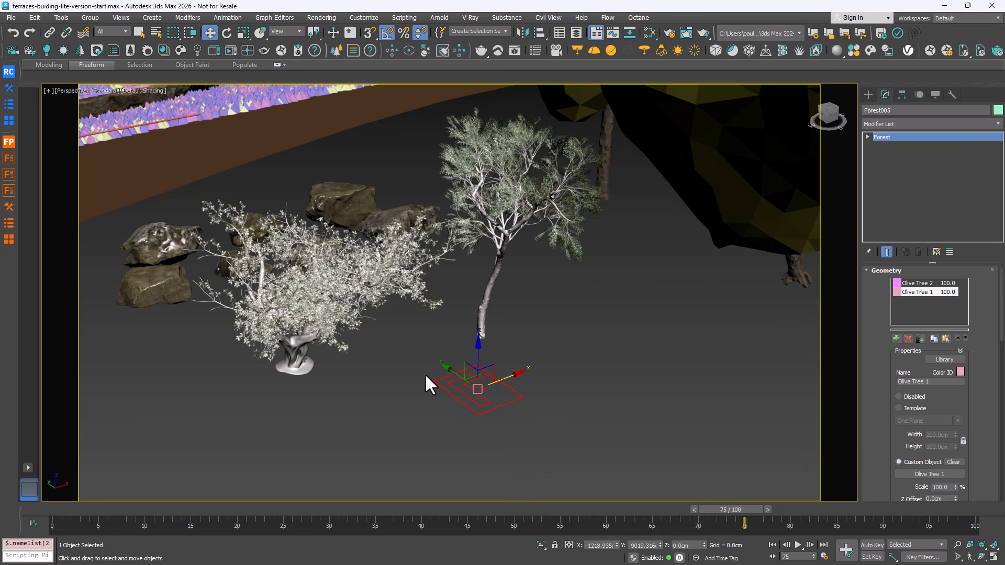
# - View through PhysCamera002 and link the olive Forest's surfaces from the existing Forest on the terraces
pyautogui.click(885, 271)
pyautogui.click(885, 304)
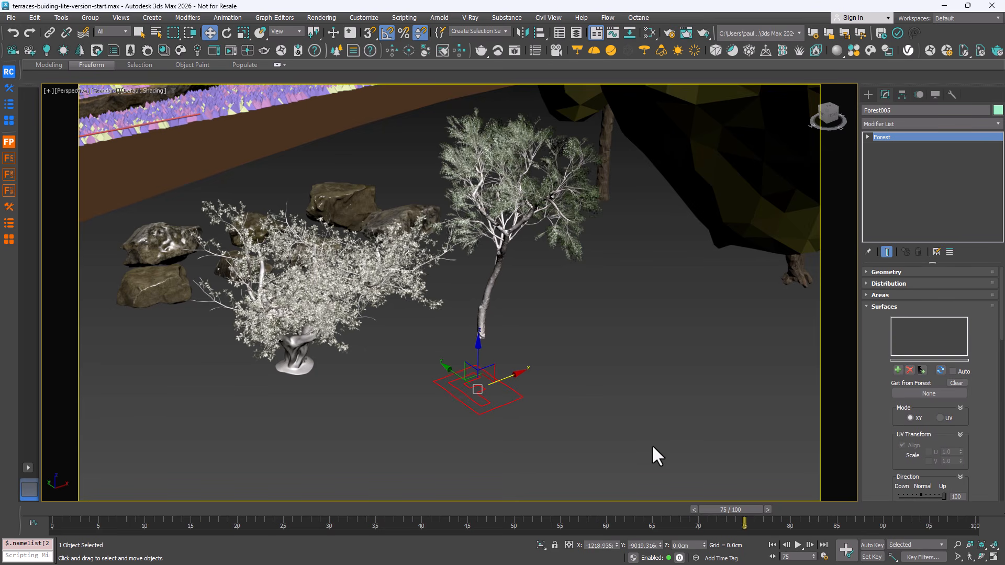
pyautogui.press('c')
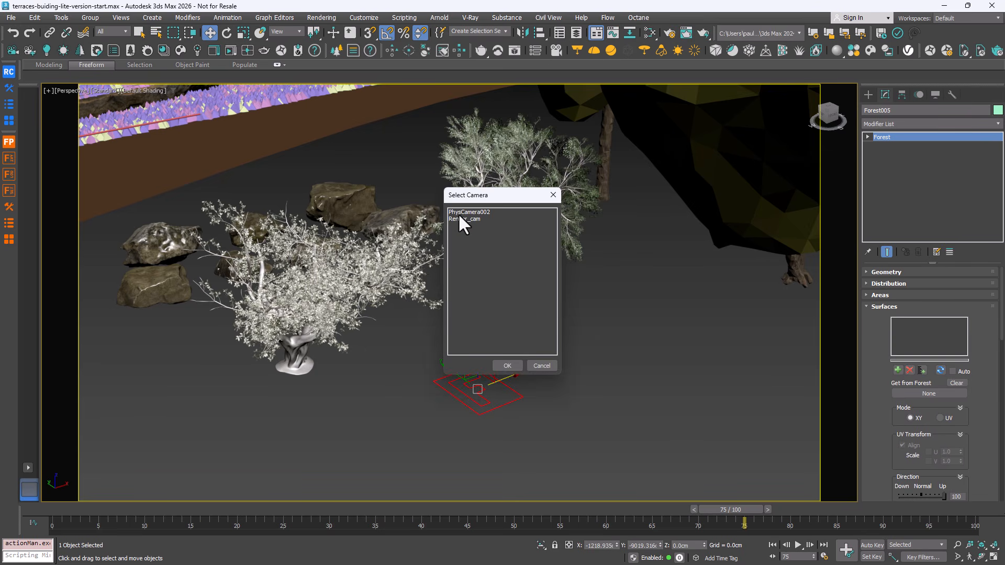
pyautogui.doubleClick(460, 211)
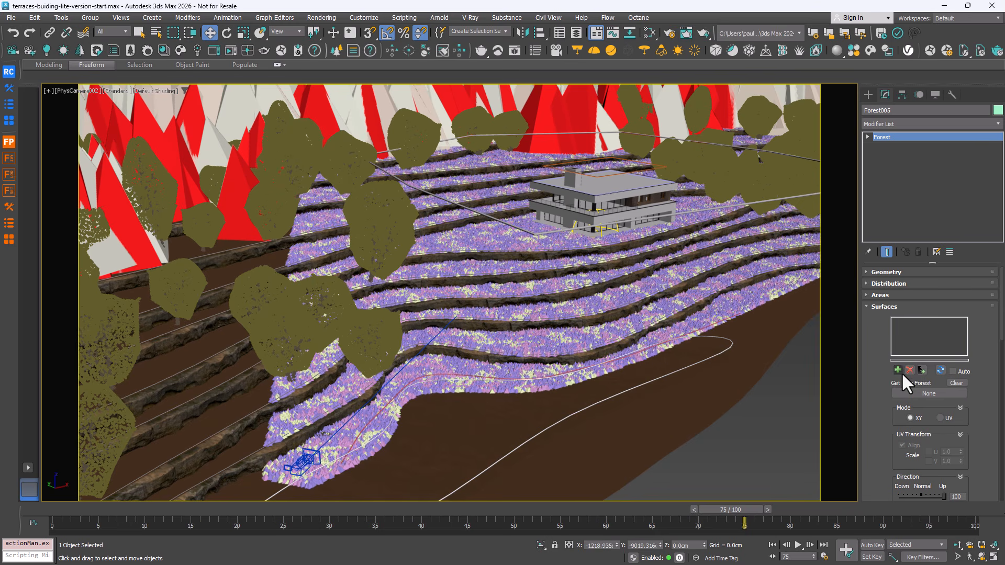
pyautogui.click(935, 394)
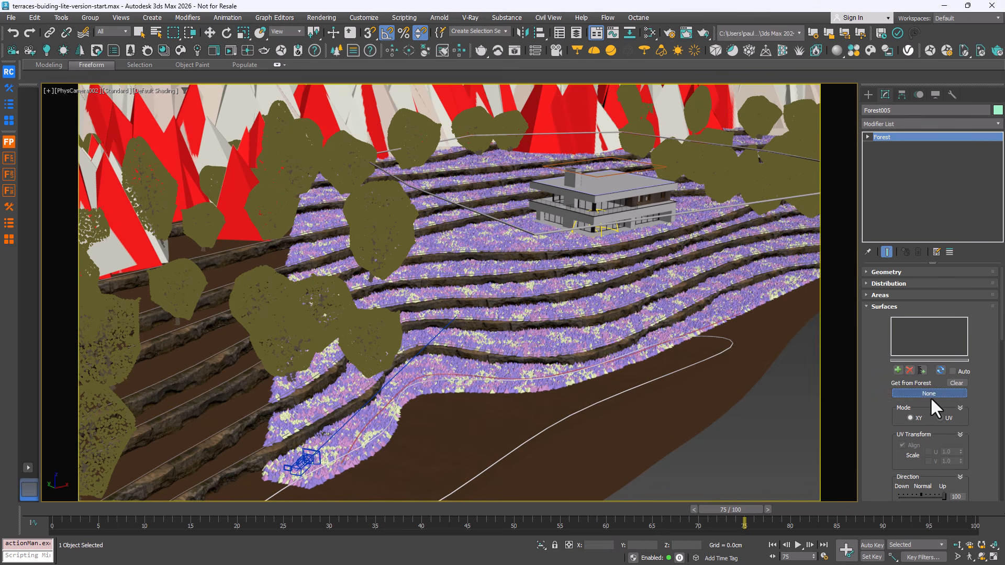
pyautogui.click(529, 346)
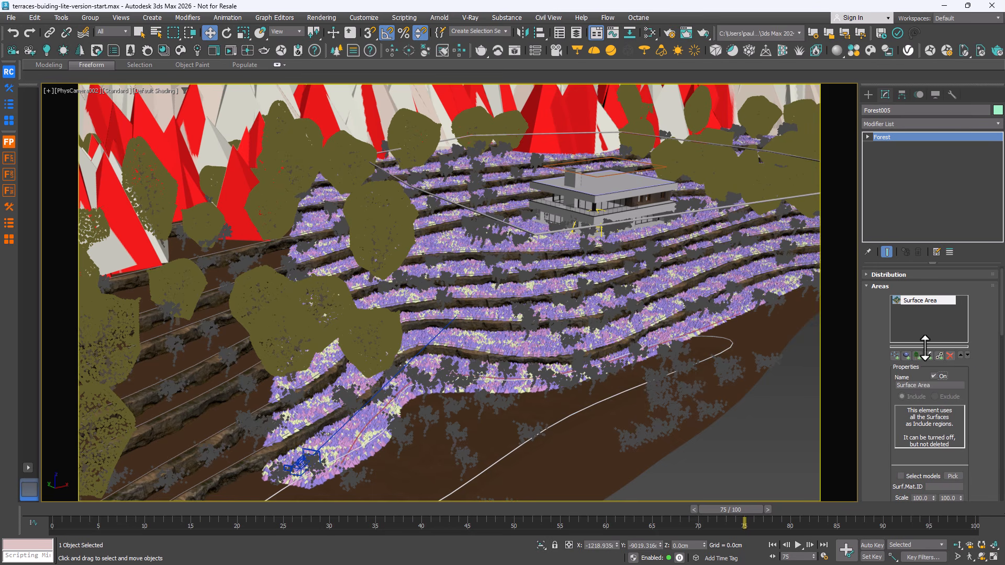
# - Add a spline area to the olive Forest, set it to Exclude, and assign the curved spline in the foreground
pyautogui.click(895, 355)
pyautogui.click(940, 394)
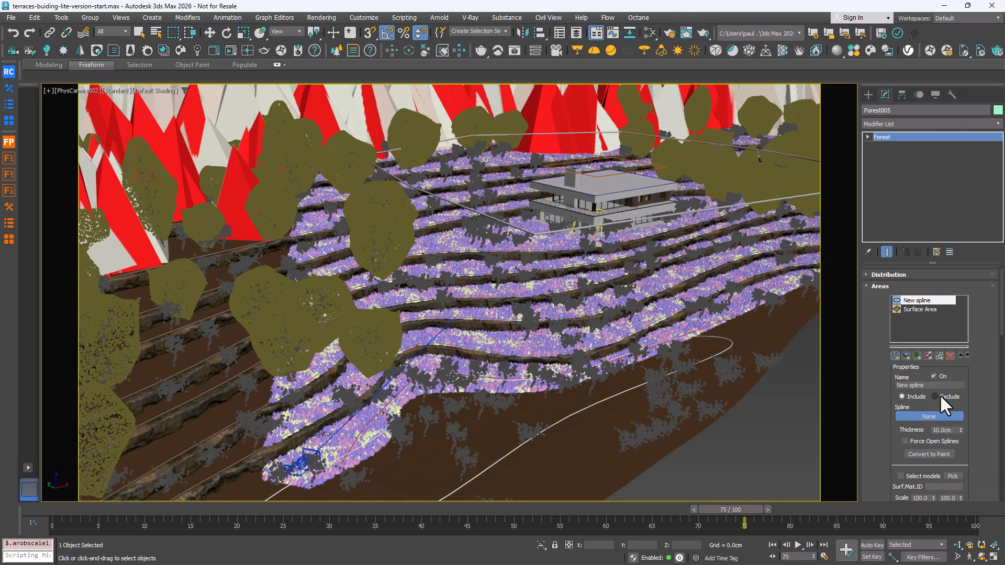
pyautogui.click(592, 403)
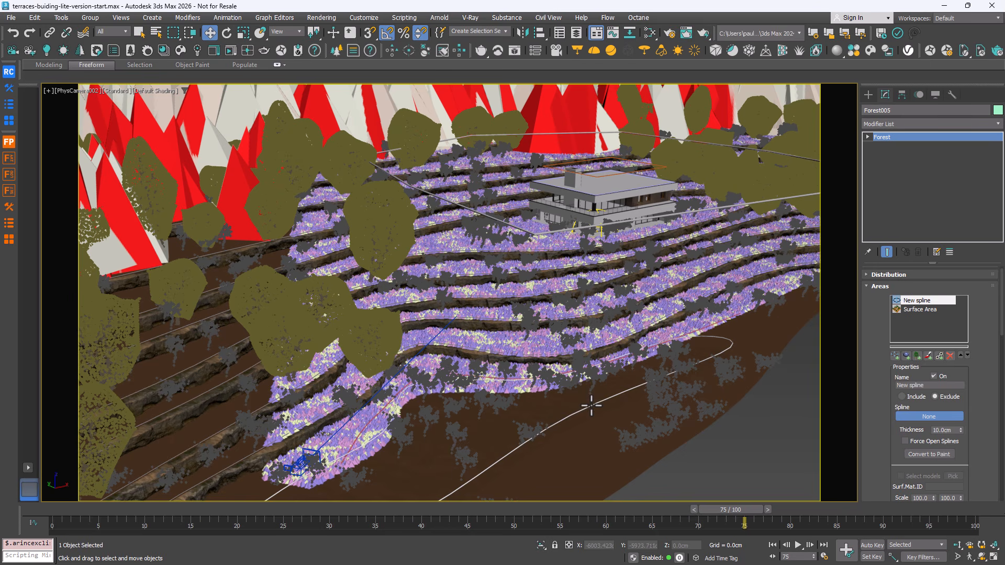
pyautogui.click(878, 286)
# - At frame 9, raise the olive Forest's points-cloud display to 141% global and 246% local density
pyautogui.moveTo(671, 514); pyautogui.dragTo(128, 532)
pyautogui.press('w')
pyautogui.click(890, 321)
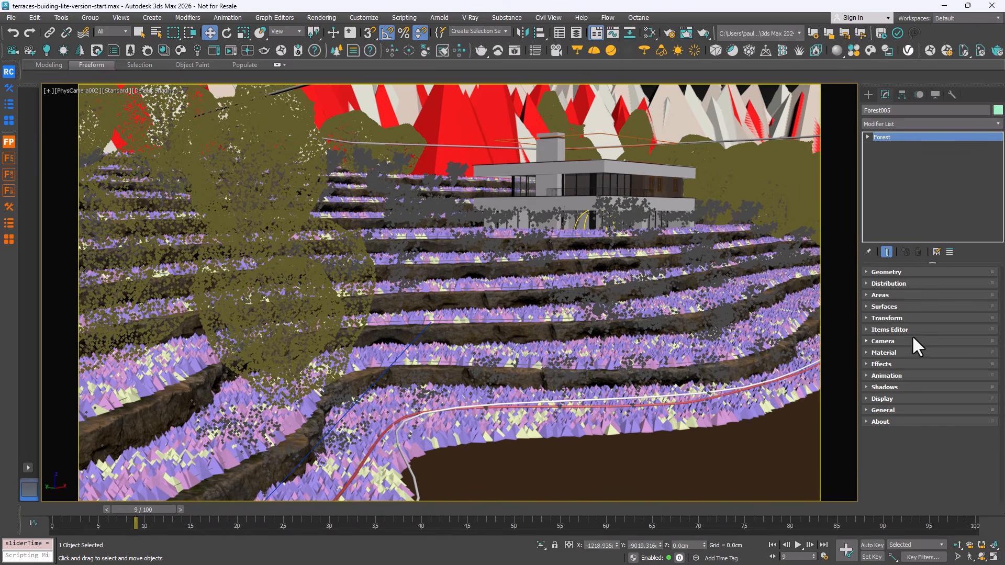
pyautogui.click(890, 397)
pyautogui.moveTo(957, 284); pyautogui.dragTo(955, 237)
pyautogui.scroll(3, 881, 352)
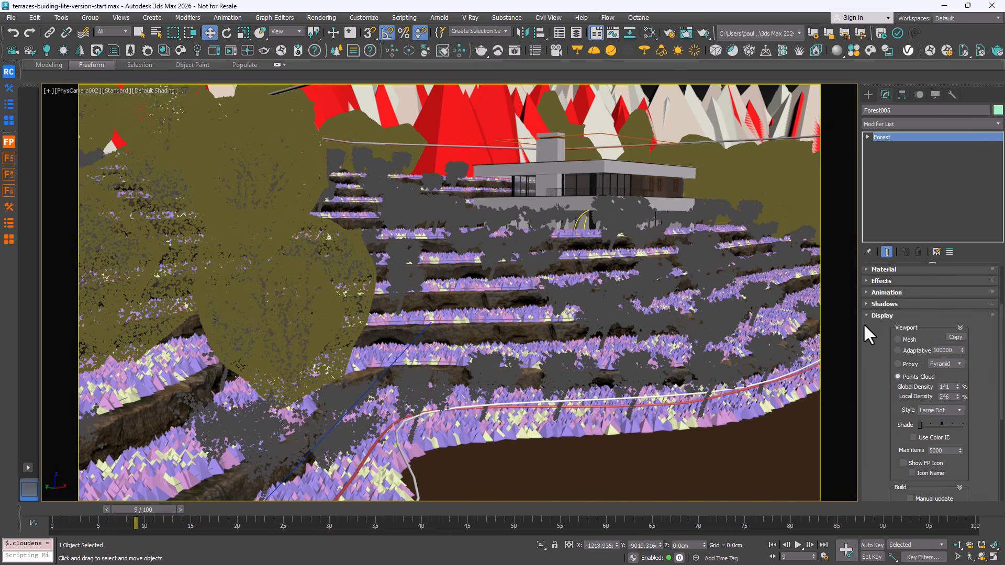
pyautogui.click(878, 315)
# - Enable random rotation and random scale for the olive trees, with a scale range of 90 to 160%
pyautogui.click(896, 322)
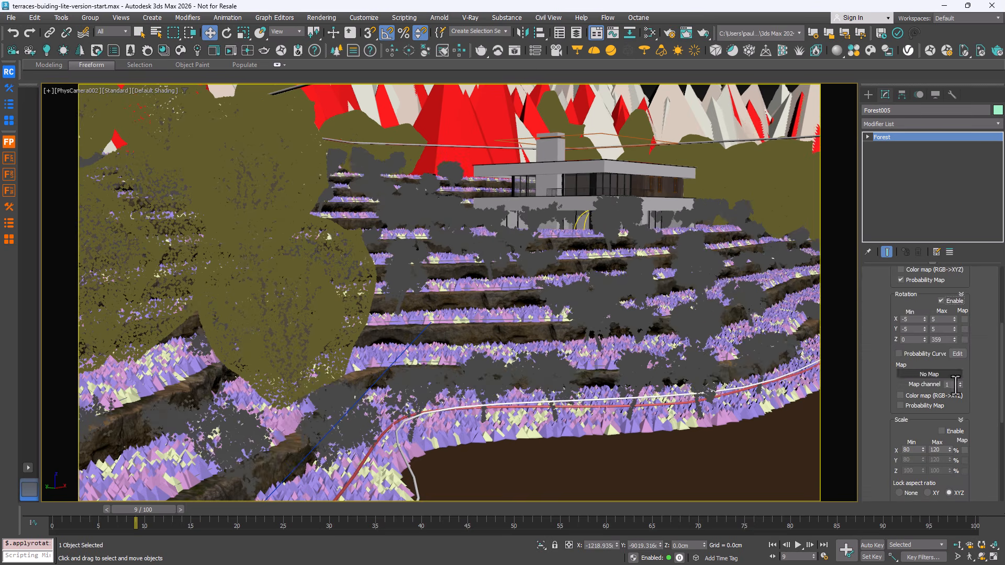
pyautogui.click(953, 431)
pyautogui.moveTo(916, 451); pyautogui.dragTo(875, 457)
pyautogui.write('90')
pyautogui.press('Tab')
pyautogui.write('160')
pyautogui.press('Return')
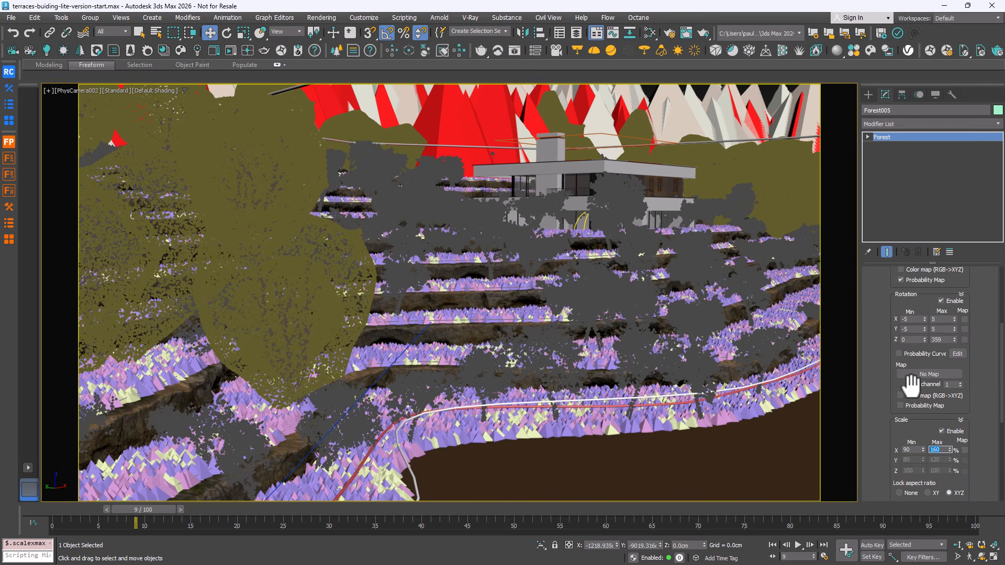
# - Increase the olive Forest's distribution density size in X units to space the trees farther apart
pyautogui.scroll(3, 905, 390)
pyautogui.click(880, 303)
pyautogui.click(882, 282)
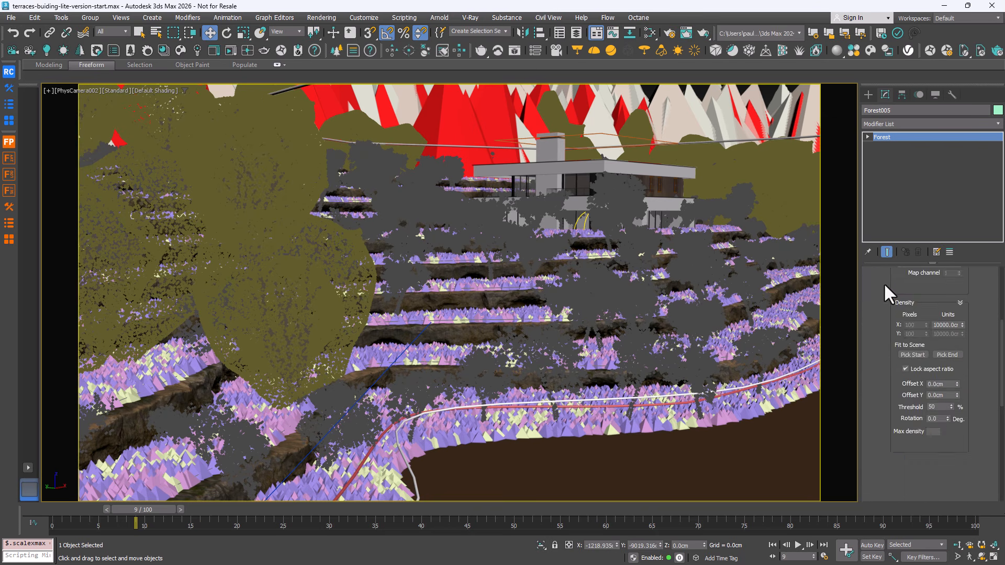
pyautogui.scroll(-3, 886, 366)
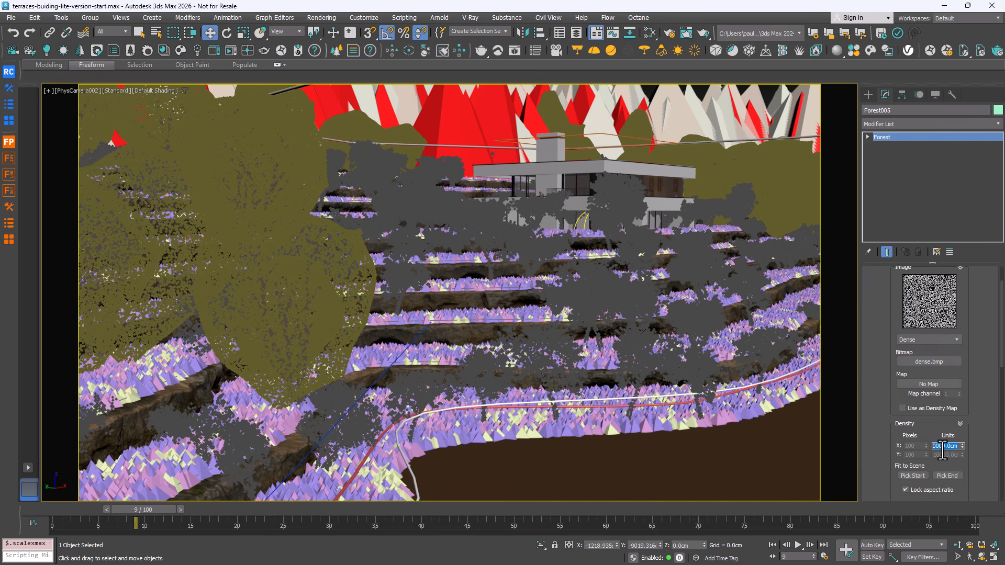
pyautogui.press('Return')
pyautogui.moveTo(962, 446); pyautogui.dragTo(514, 482)
# - Go to frame 0 and switch the olive Forest's items to Custom Edit mode
pyautogui.moveTo(164, 510); pyautogui.dragTo(32, 523)
pyautogui.press('w')
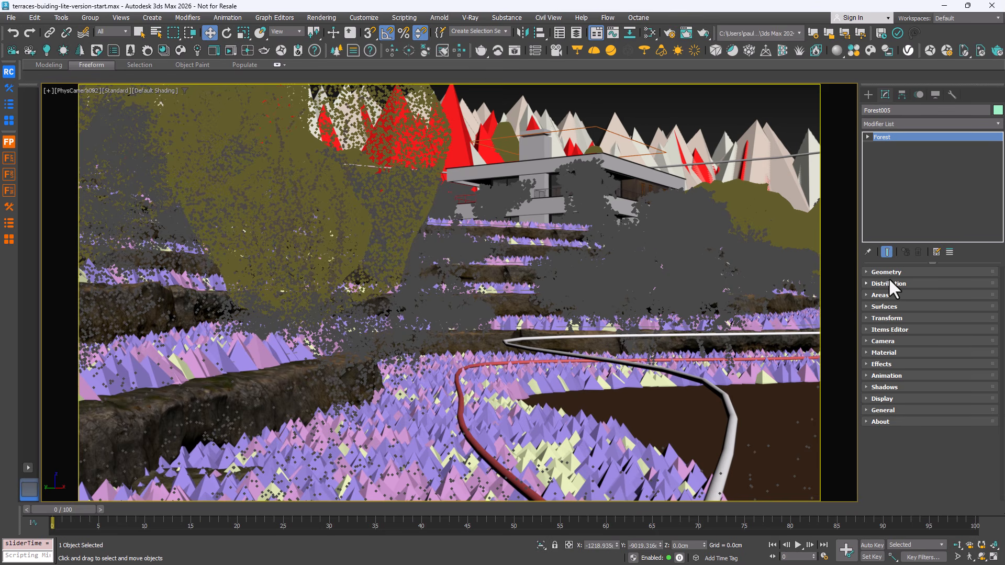
pyautogui.click(890, 328)
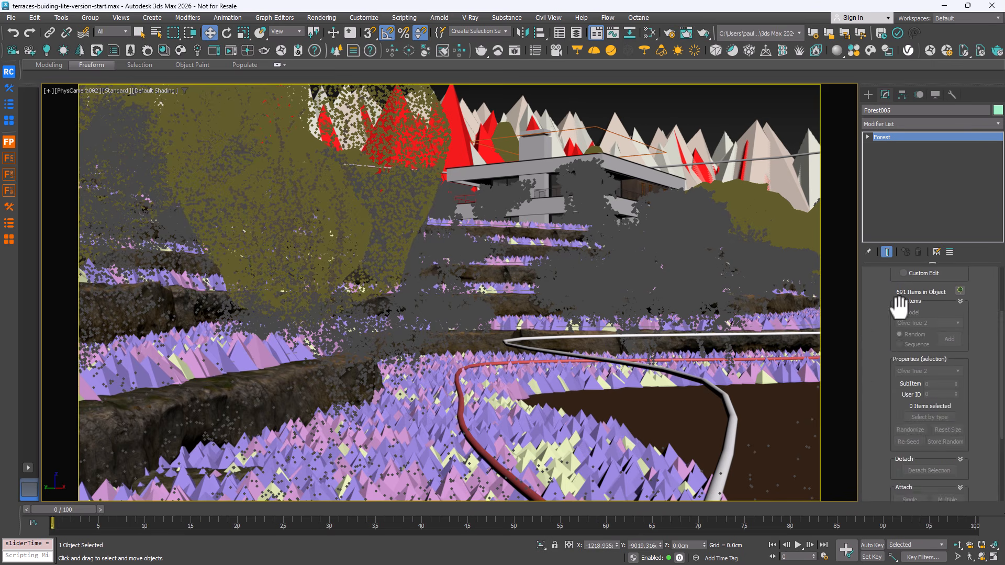
pyautogui.click(906, 362)
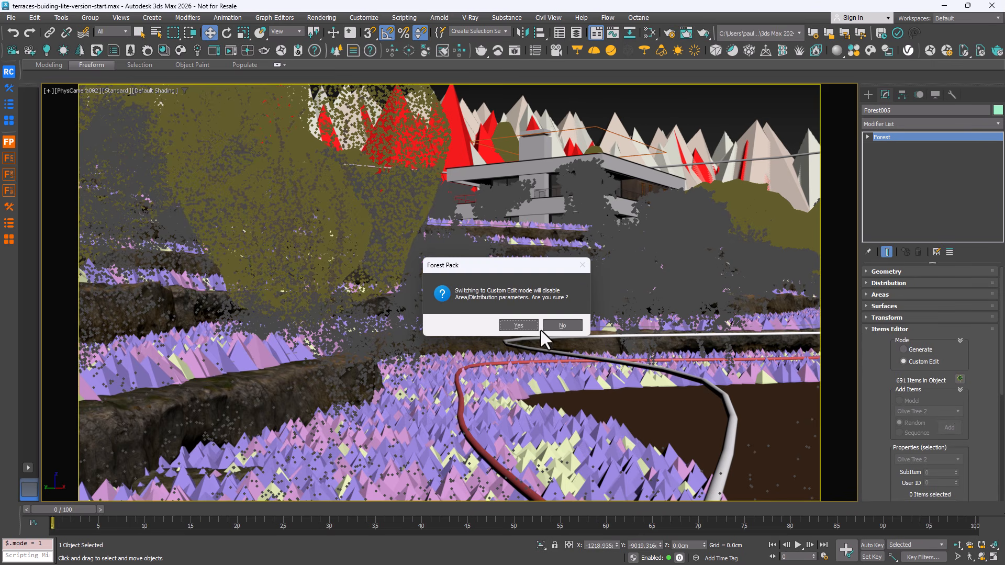
pyautogui.click(518, 325)
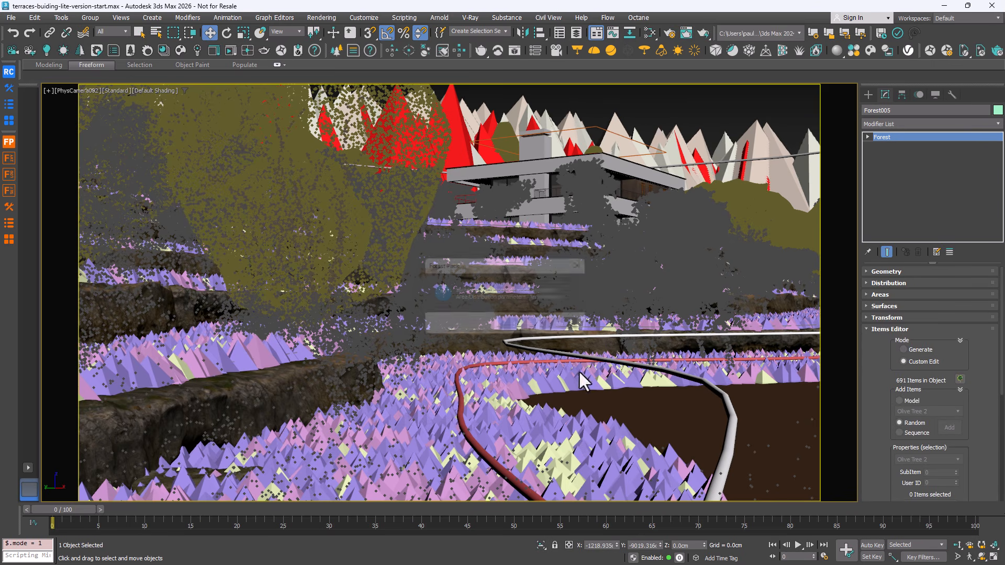
# - Enter item editing and delete the individual olive trees blocking the view of the house
pyautogui.click(959, 378)
pyautogui.click(588, 191)
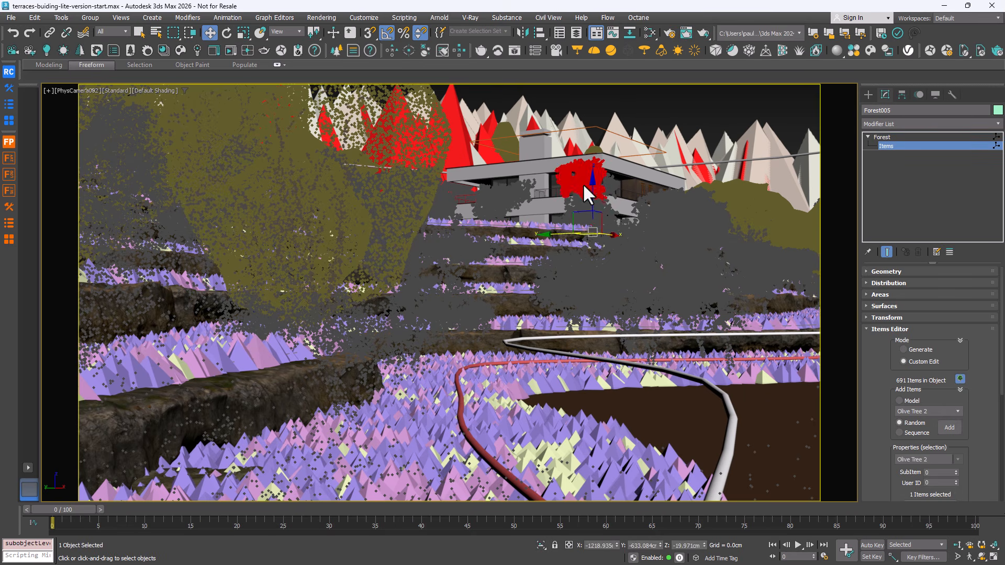
pyautogui.press('Delete')
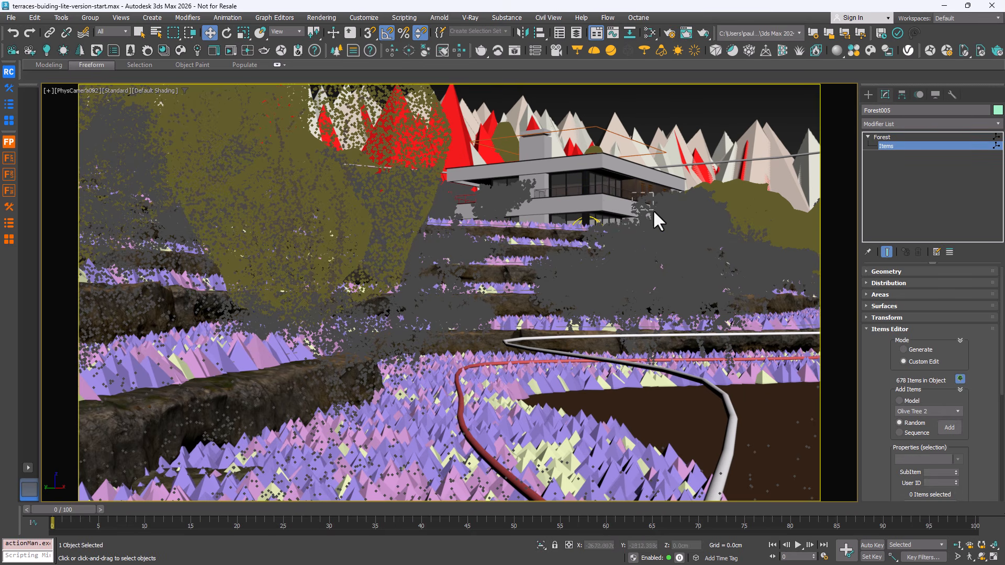
# - At frame 31, delete unwanted olive trees on the lower terraces
pyautogui.moveTo(80, 509); pyautogui.dragTo(339, 509)
pyautogui.click(363, 450)
pyautogui.press('Delete')
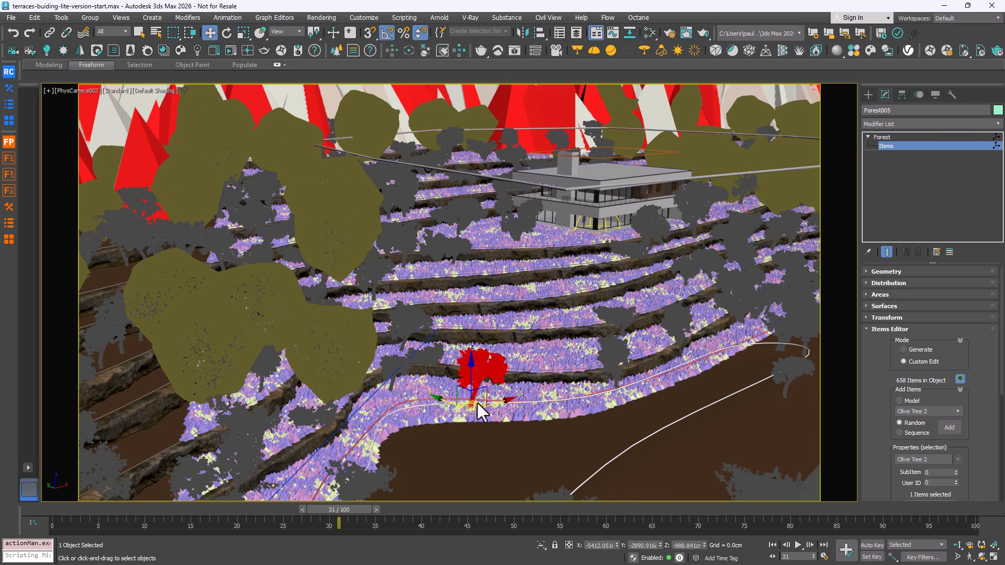
# - At frame 0, reposition and rotate the foreground Olive Tree 1 item near the edge of the lavender
pyautogui.moveTo(358, 512); pyautogui.dragTo(38, 518)
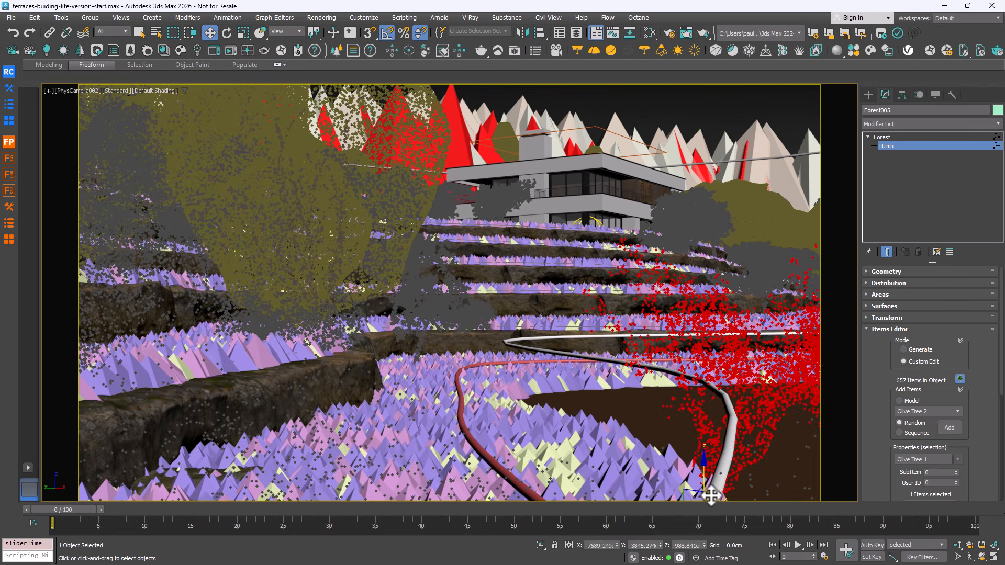
pyautogui.click(227, 32)
pyautogui.moveTo(642, 474)
pyautogui.mouseDown()
pyautogui.moveTo(617, 482)
pyautogui.moveTo(691, 480)
pyautogui.moveTo(648, 485)
pyautogui.mouseUp()
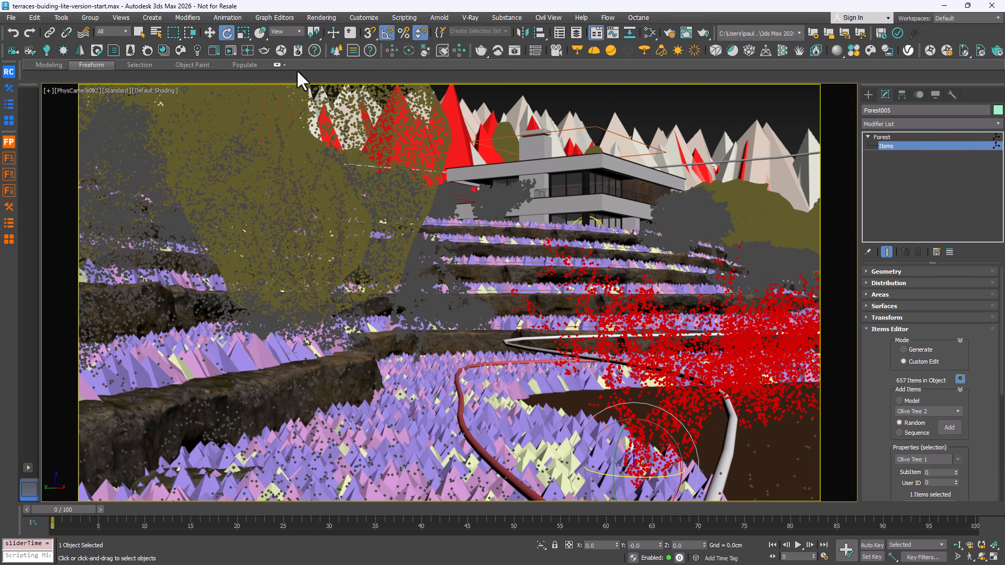
# - Enlarge the selected foreground Olive Tree 1 item at the edge of the lavender
pyautogui.click(243, 32)
pyautogui.moveTo(639, 478); pyautogui.dragTo(634, 476)
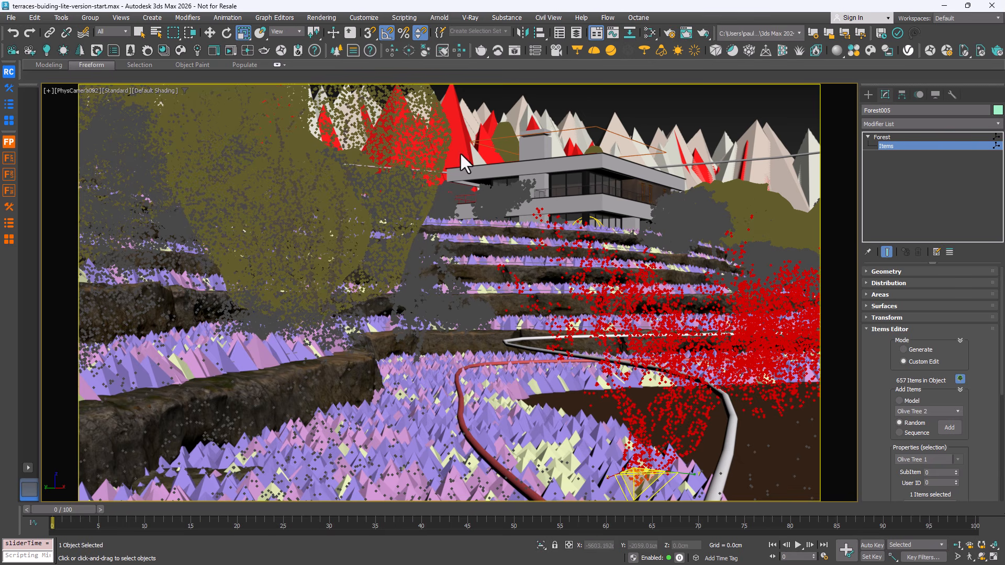
pyautogui.click(495, 204)
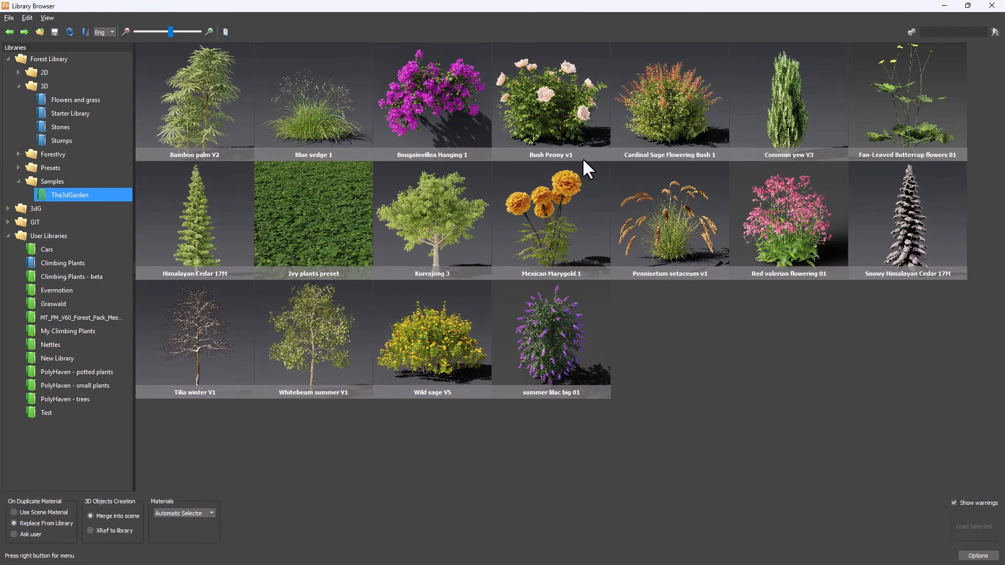
# - Load Bush Peony v1, Cardinal Sage Flowering Bush 1 and Wild sage V5 from the library and place a Forest Pro icon beside the terraces
pyautogui.click(570, 137)
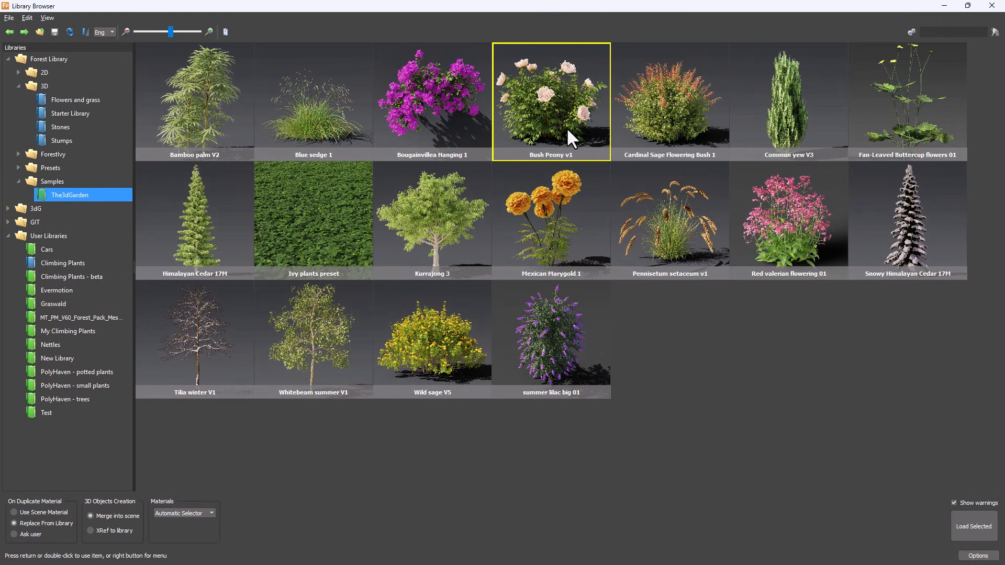
pyautogui.keyDown('ctrl'); pyautogui.click(669, 138); pyautogui.keyUp('ctrl')
pyautogui.keyDown('ctrl'); pyautogui.click(448, 378); pyautogui.keyUp('ctrl')
pyautogui.click(973, 526)
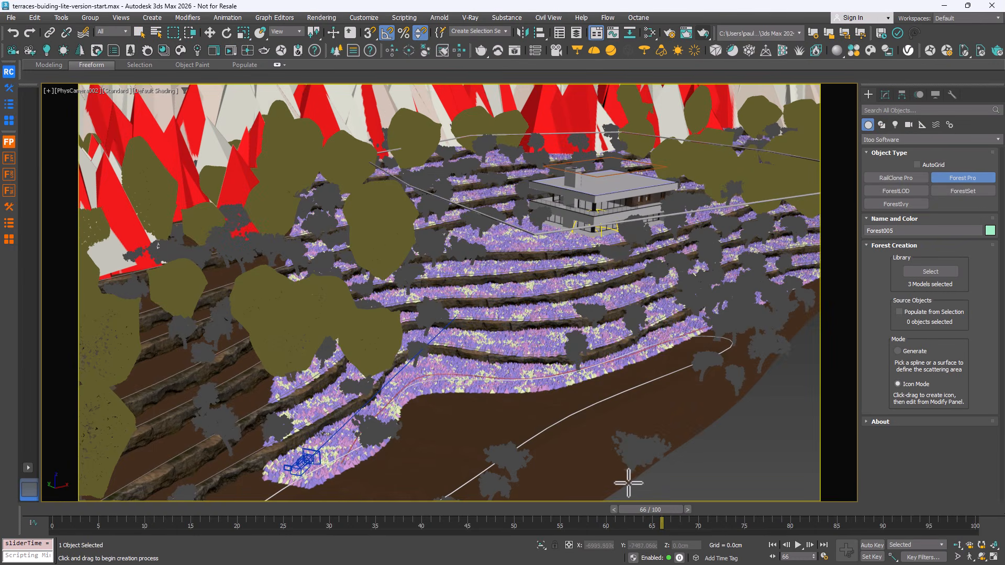
pyautogui.moveTo(738, 465); pyautogui.dragTo(746, 481)
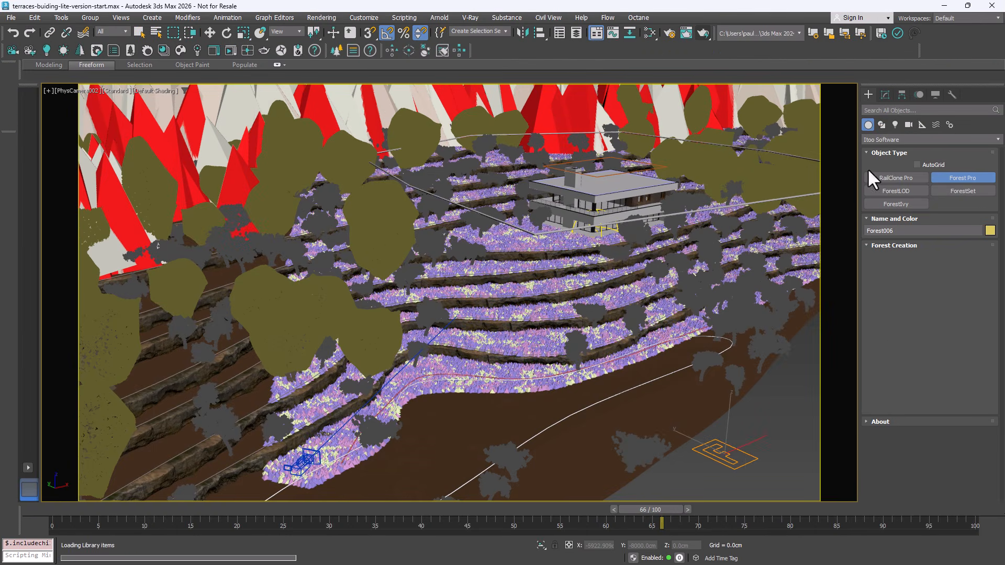
# - Link the new shrub Forest's surfaces to those used by Forest002
pyautogui.click(885, 95)
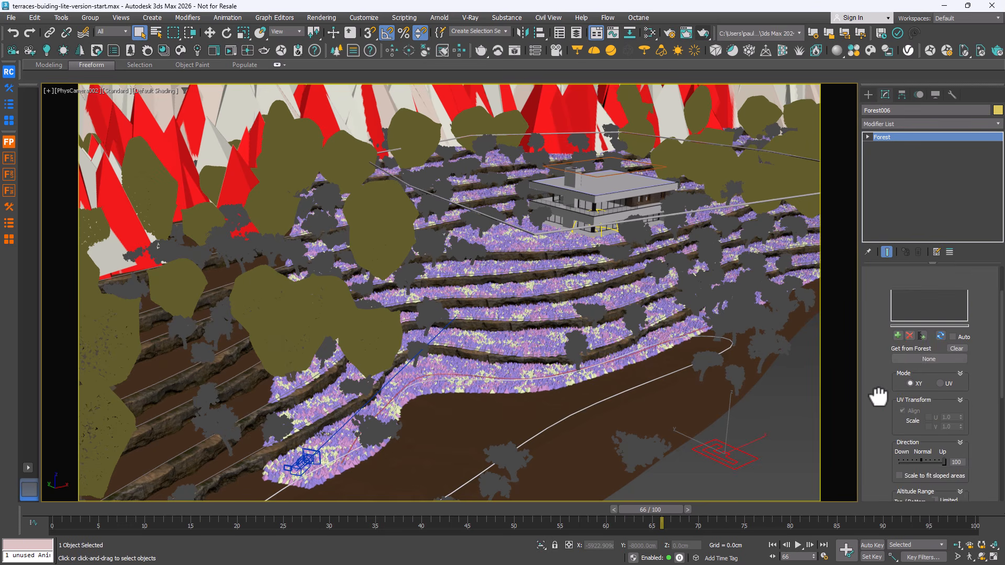
pyautogui.click(912, 391)
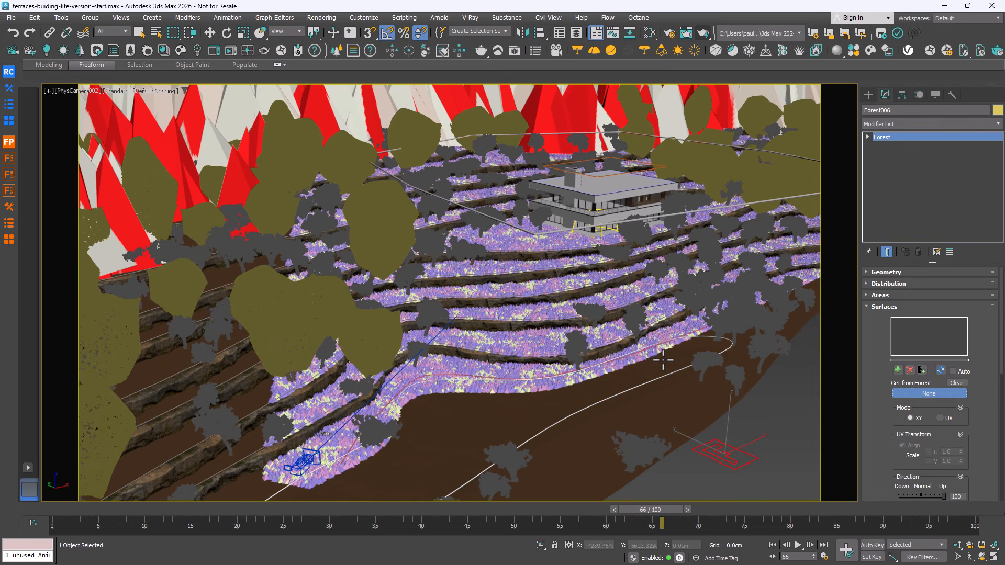
pyautogui.click(722, 450)
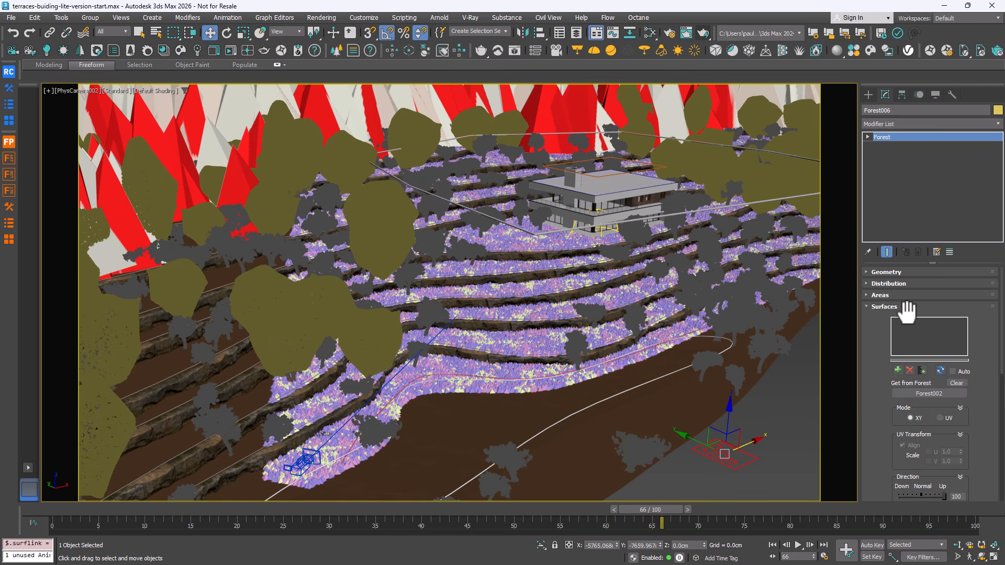
# - Turn on the Surface Area so the shrubs scatter across the linked terrace surfaces
pyautogui.click(893, 306)
pyautogui.click(888, 296)
pyautogui.moveTo(888, 296); pyautogui.dragTo(905, 414)
pyautogui.click(934, 354)
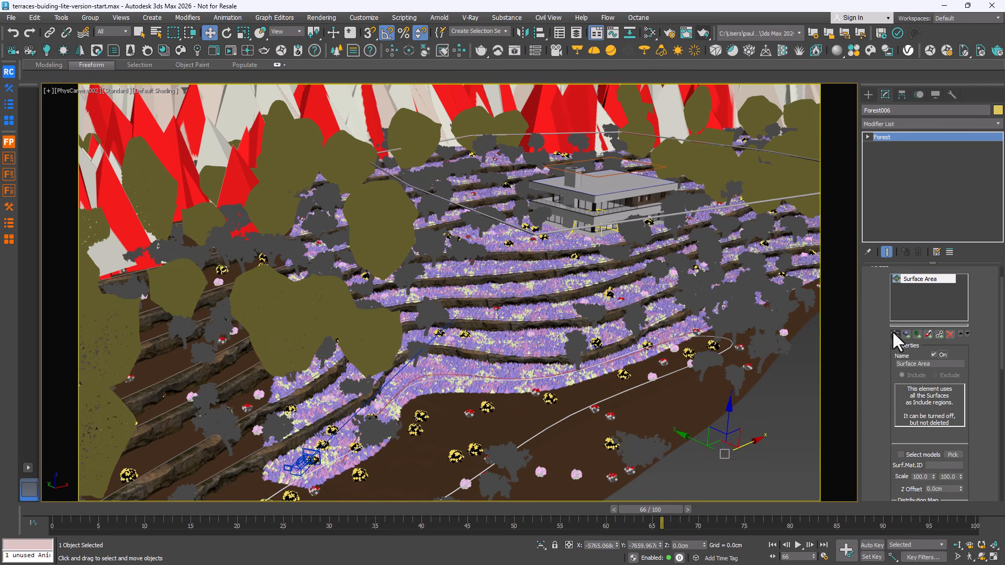
pyautogui.moveTo(878, 292); pyautogui.dragTo(887, 381)
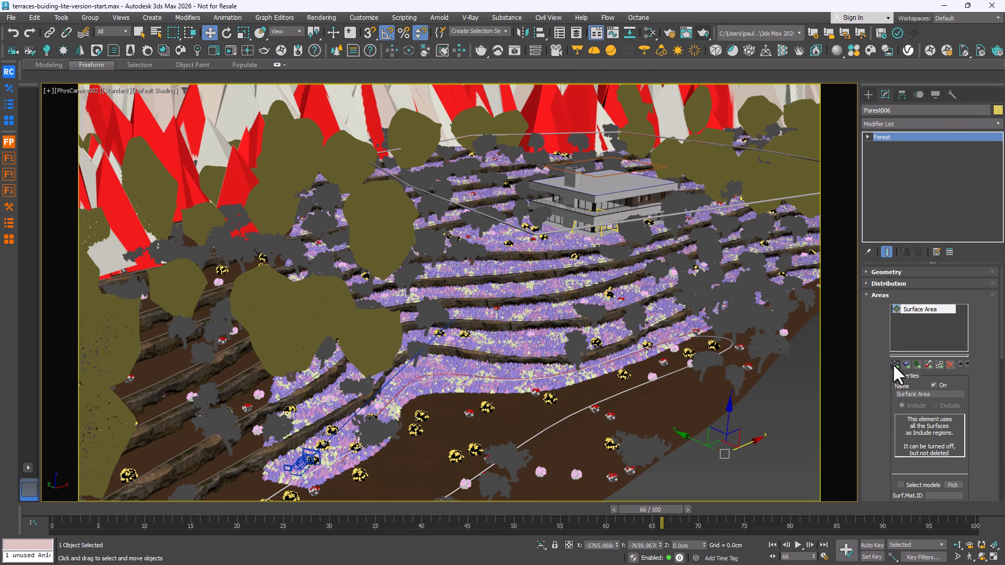
pyautogui.click(879, 296)
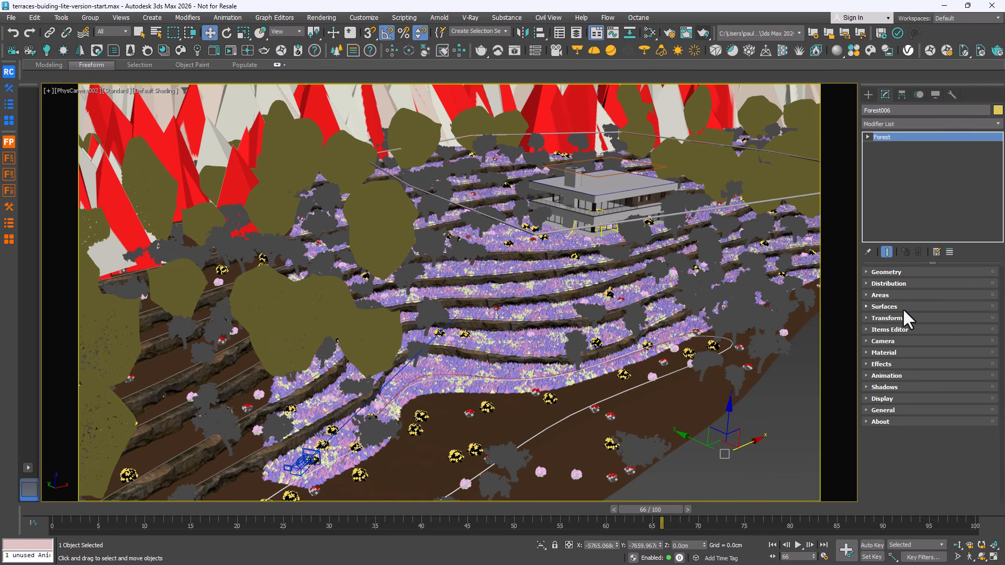
# - Set the shrub distribution image to Patches 3 and its density units to 5300 cm
pyautogui.click(890, 283)
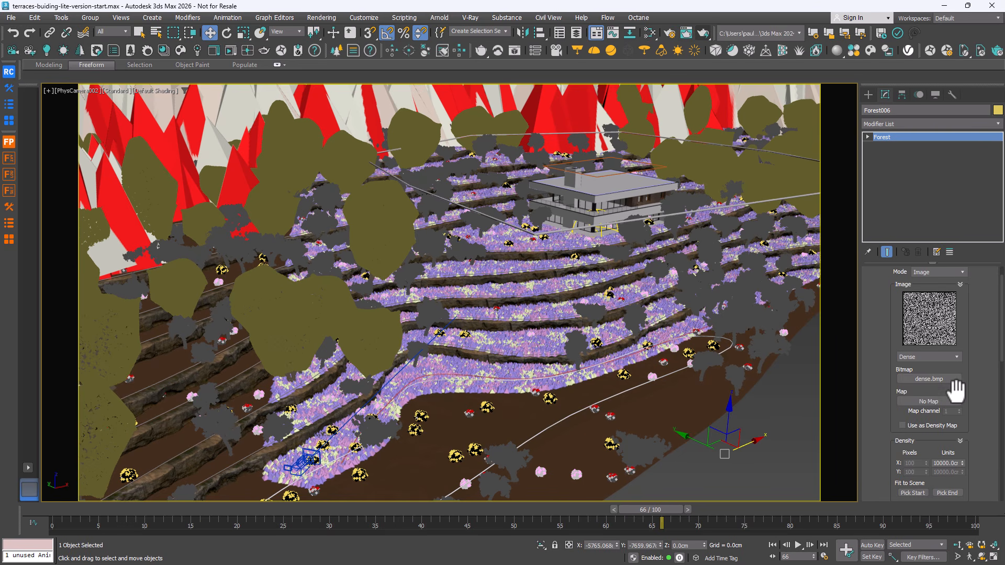
pyautogui.click(946, 358)
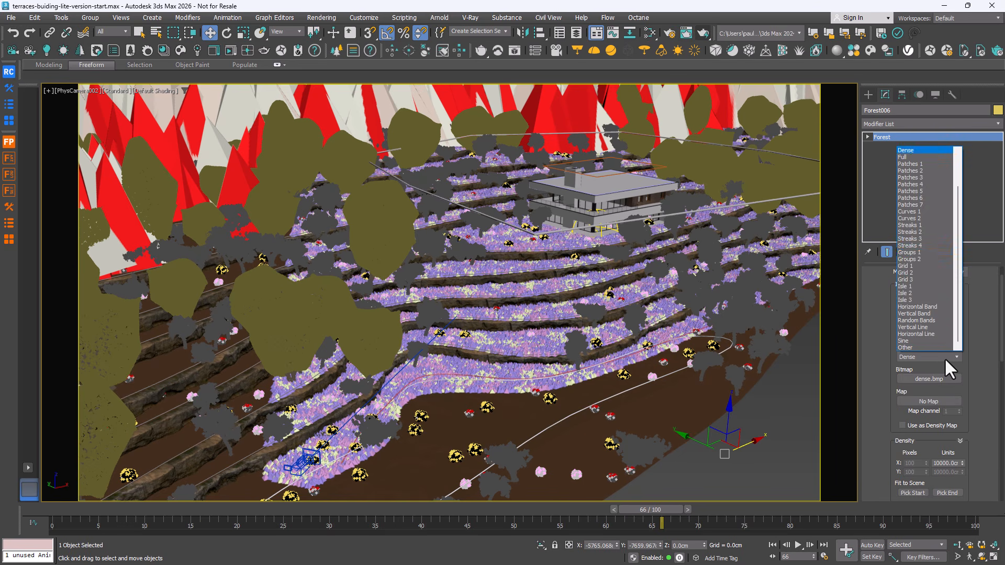
pyautogui.click(925, 178)
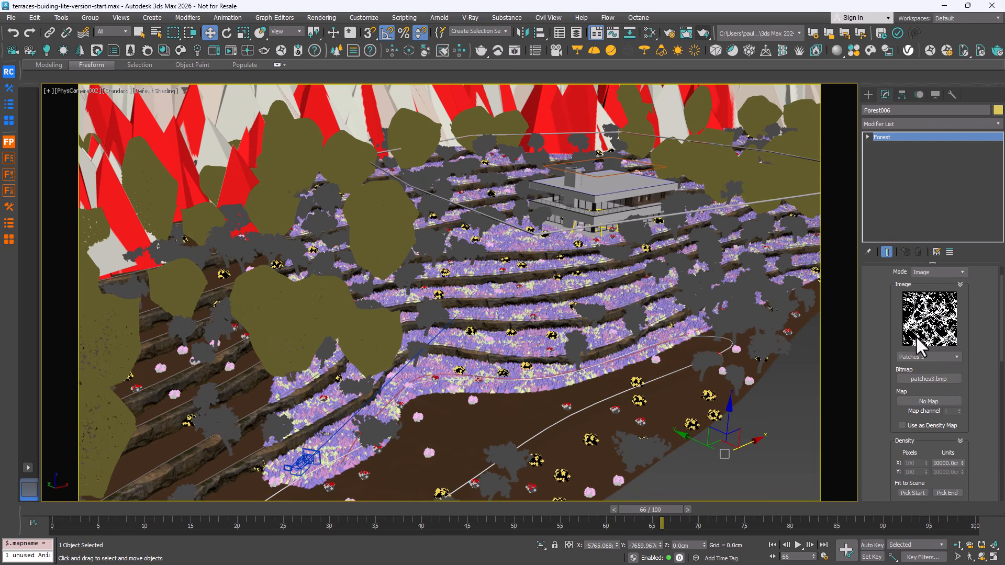
pyautogui.moveTo(962, 462); pyautogui.dragTo(969, 488)
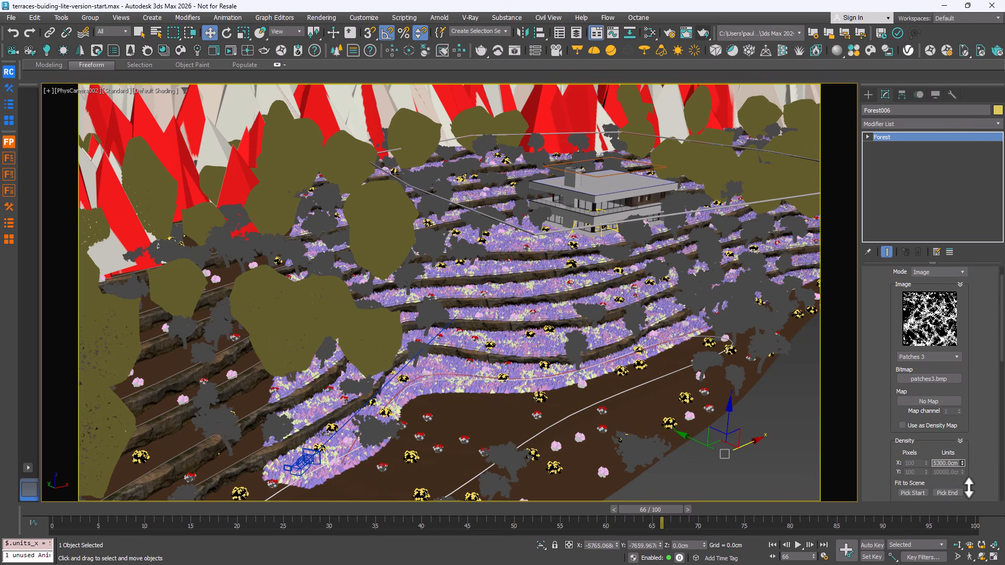
pyautogui.scroll(2, 880, 282)
pyautogui.click(883, 284)
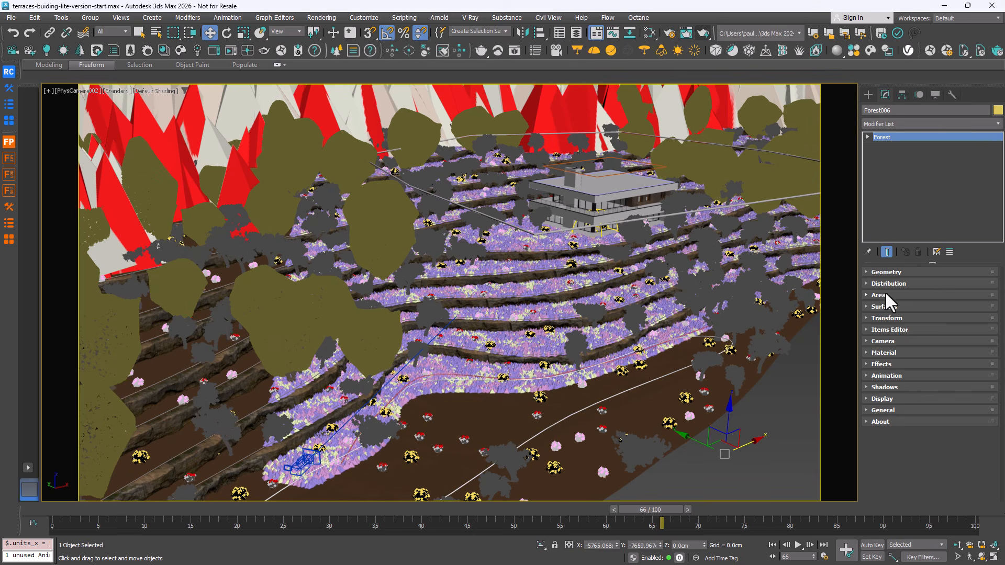
# - Set the shrubs' viewport maximum items to 0 and display them as pyramid proxies
pyautogui.click(900, 398)
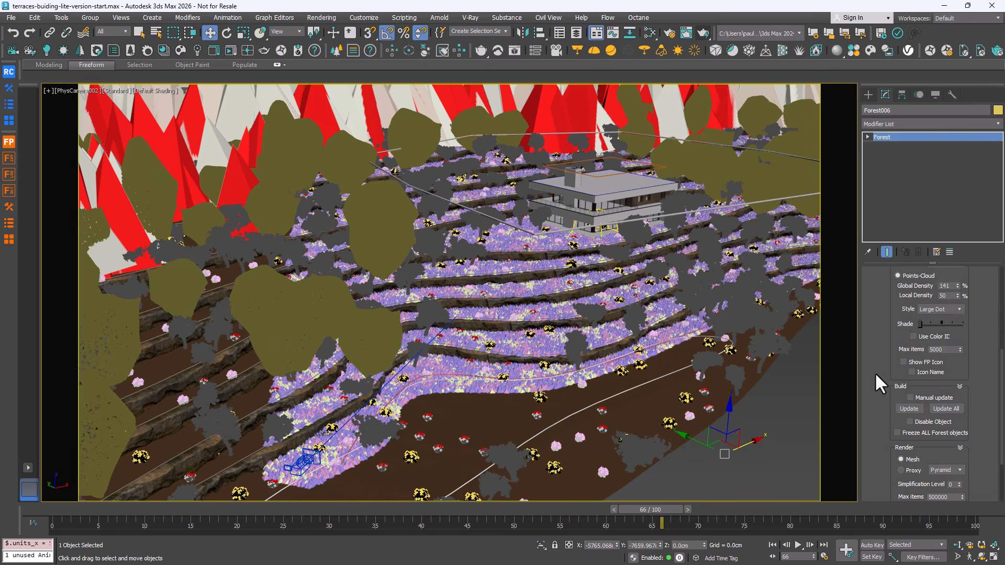
pyautogui.scroll(-3, 882, 384)
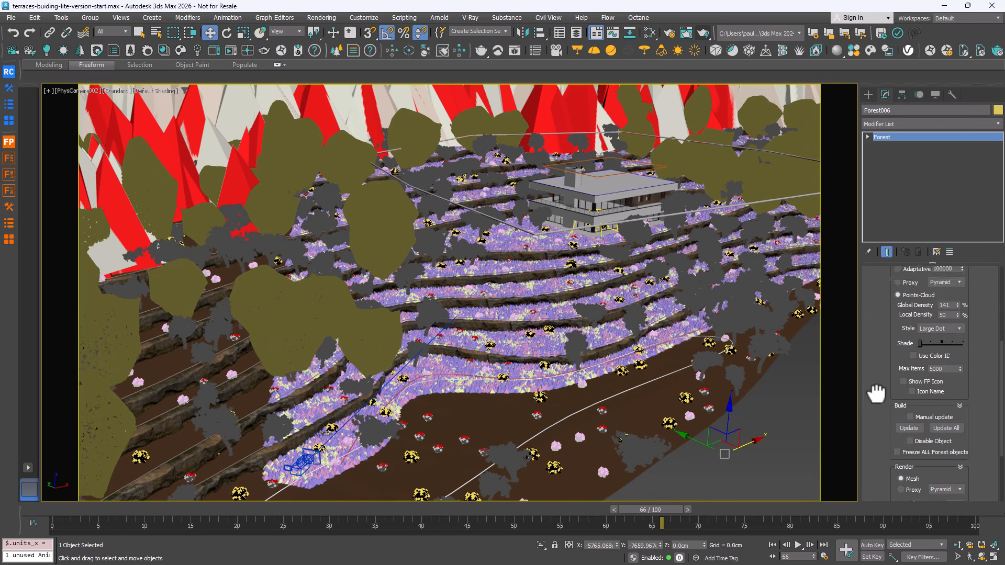
pyautogui.rightClick(959, 369)
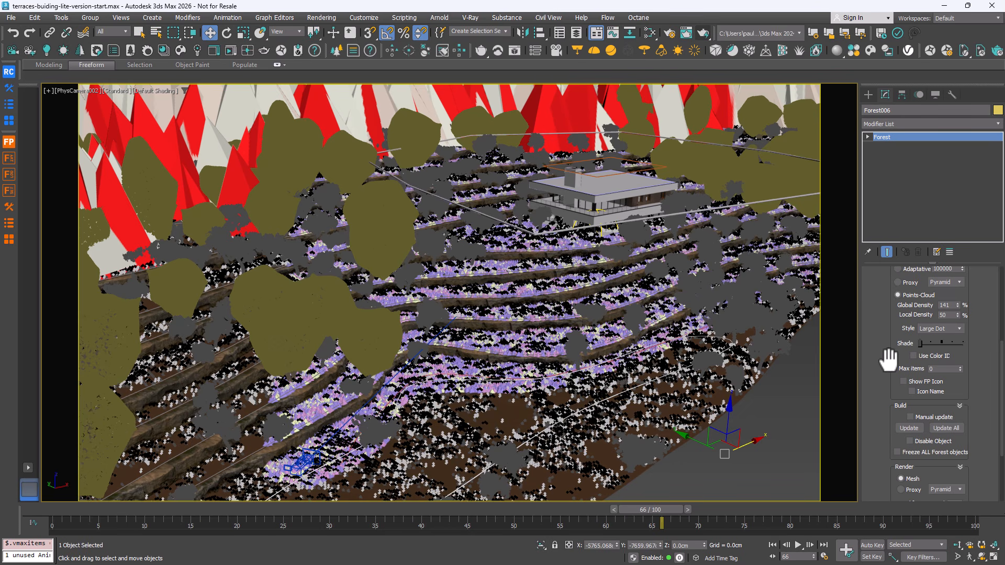
pyautogui.scroll(3, 875, 338)
pyautogui.click(911, 326)
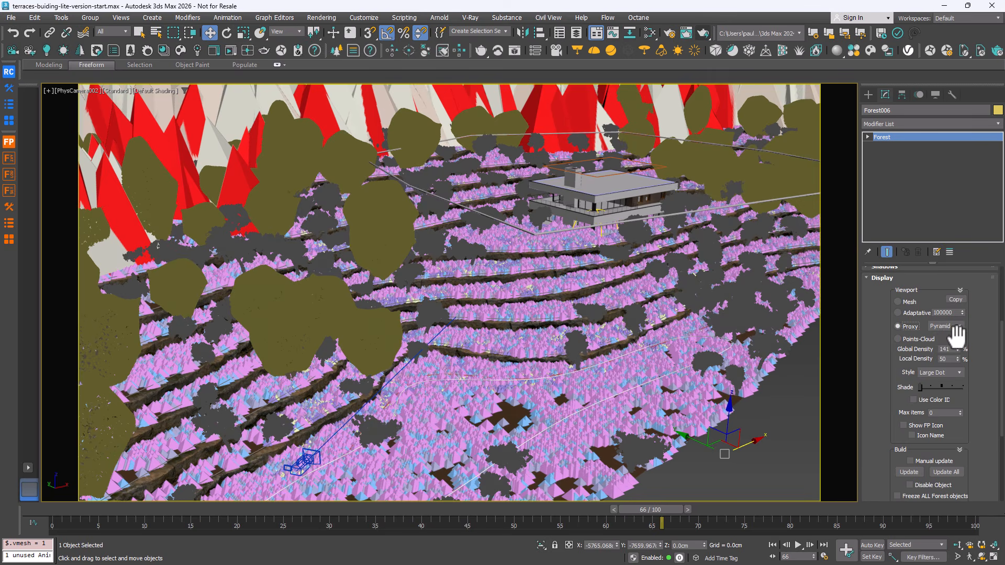
# - Isolate the shrub Forest in the viewport and examine the colour IDs of its geometry items
pyautogui.hotkey('alt', 'q')
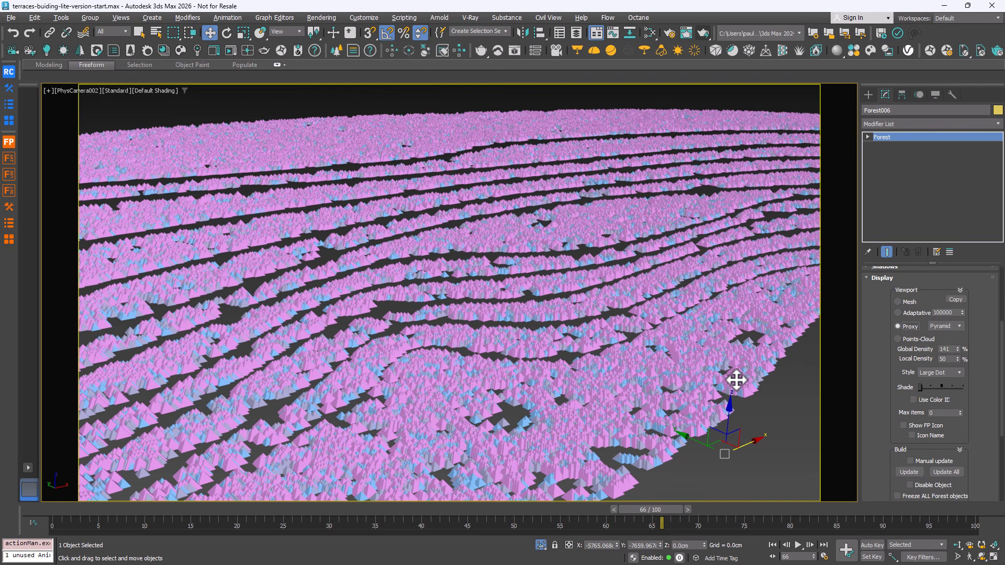
pyautogui.scroll(11, 878, 329)
pyautogui.click(886, 400)
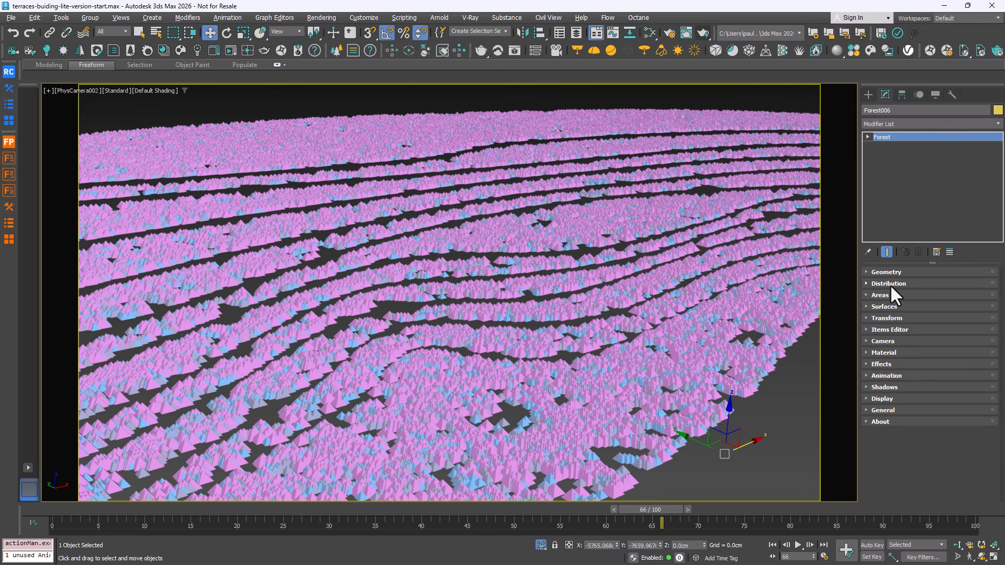
pyautogui.click(884, 272)
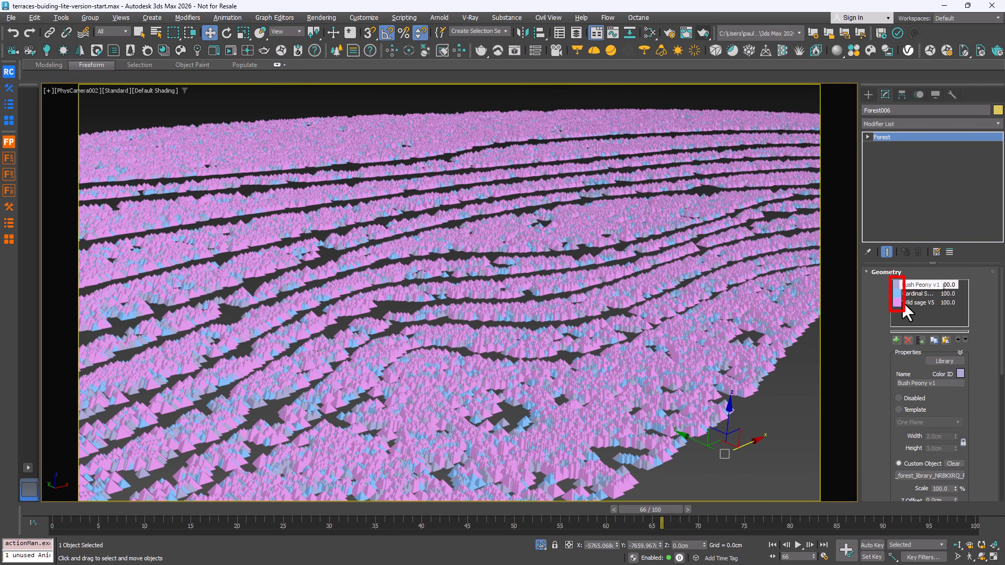
pyautogui.press('Return')
pyautogui.click(887, 273)
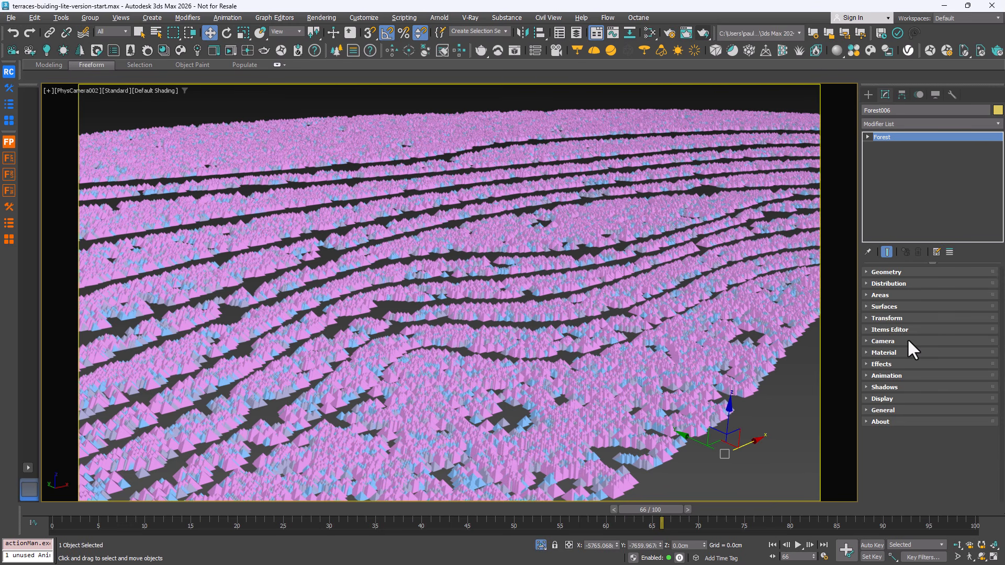
# - Switch the shrub diversity to Clusters with size 1220 cm, noise 10% and blurry edge 39.09%
pyautogui.click(888, 284)
pyautogui.moveTo(880, 348); pyautogui.dragTo(886, 262)
pyautogui.click(902, 385)
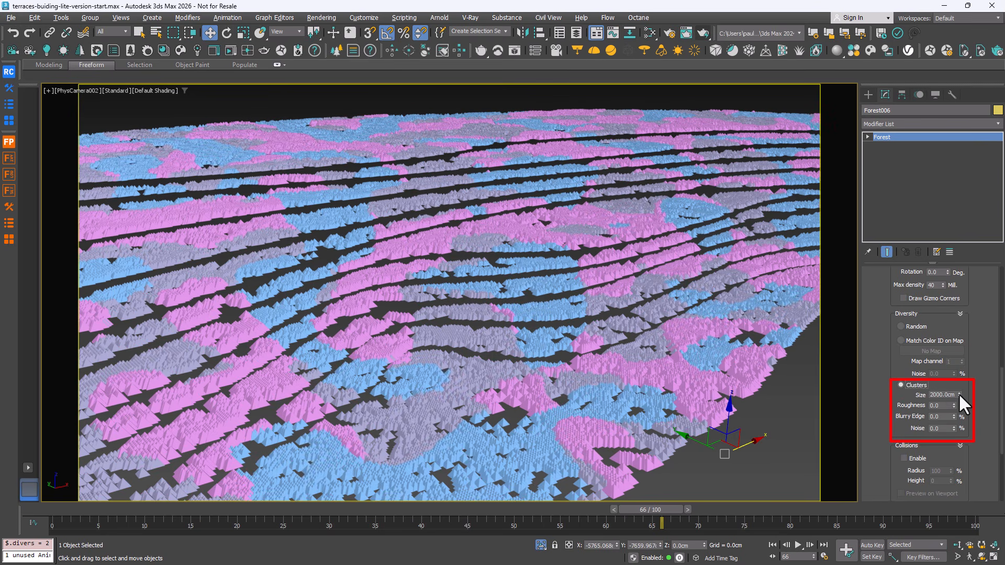
pyautogui.moveTo(959, 395); pyautogui.dragTo(961, 419)
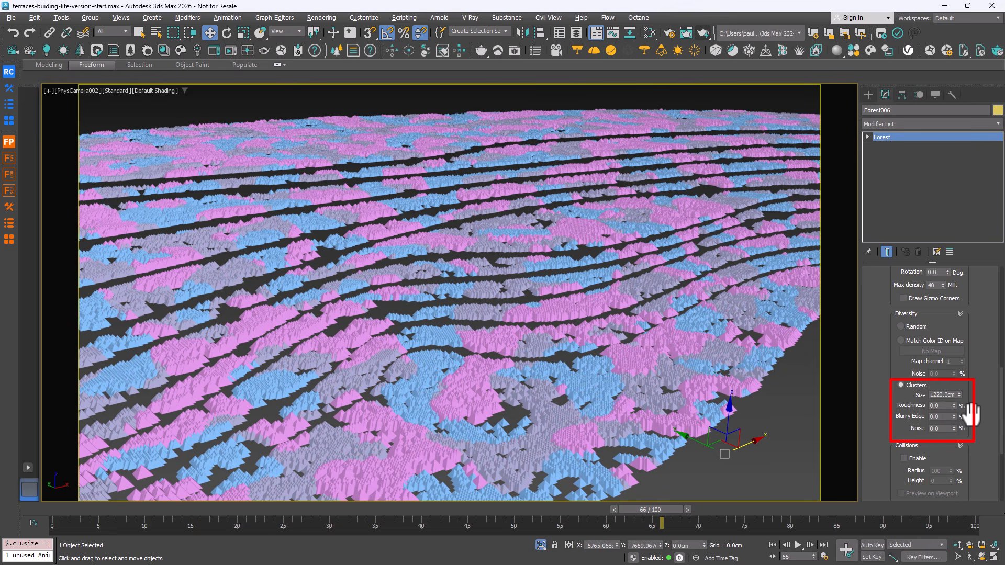
pyautogui.click(943, 427)
pyautogui.write('10')
pyautogui.press('Return')
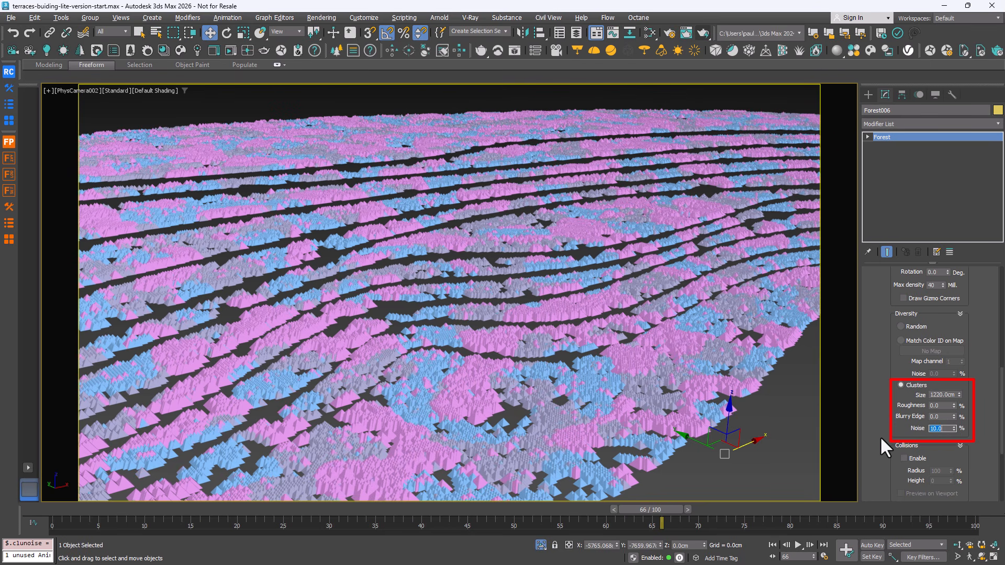
pyautogui.moveTo(953, 416); pyautogui.dragTo(775, 53)
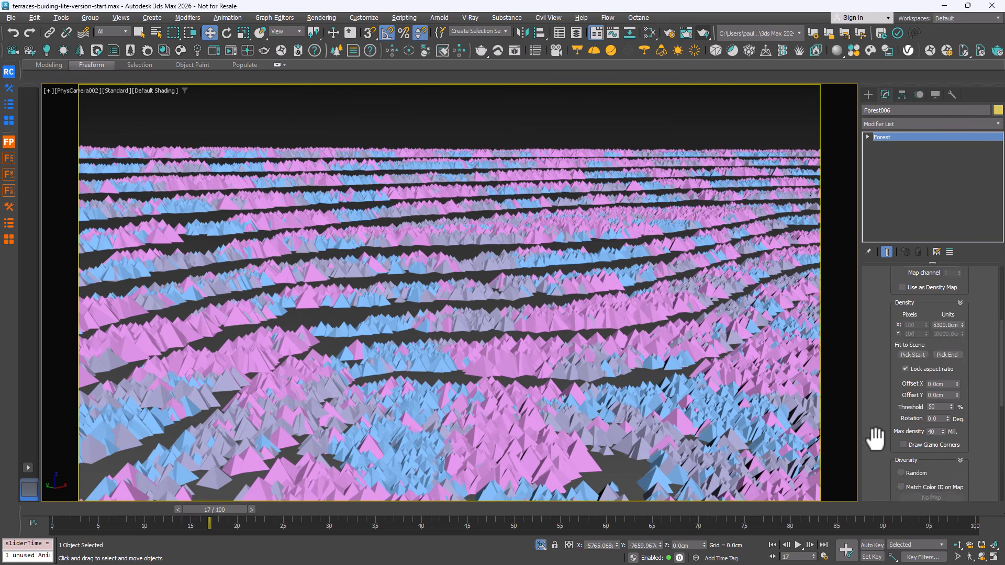
# - Enable collision detection with viewport preview for the shrubs and reduce the collision radius
pyautogui.scroll(-3, 885, 398)
pyautogui.scroll(-1, 890, 366)
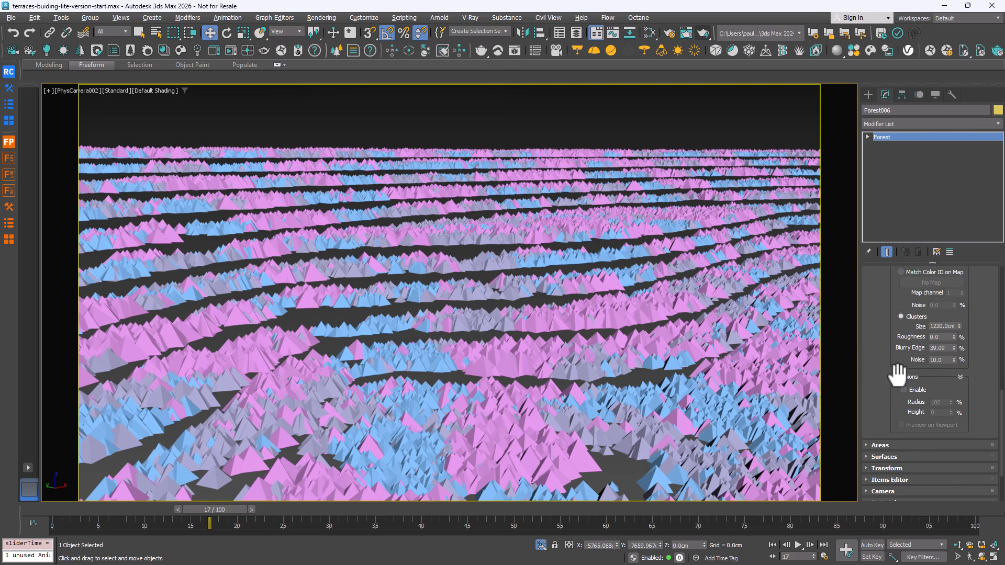
pyautogui.click(903, 390)
pyautogui.click(911, 424)
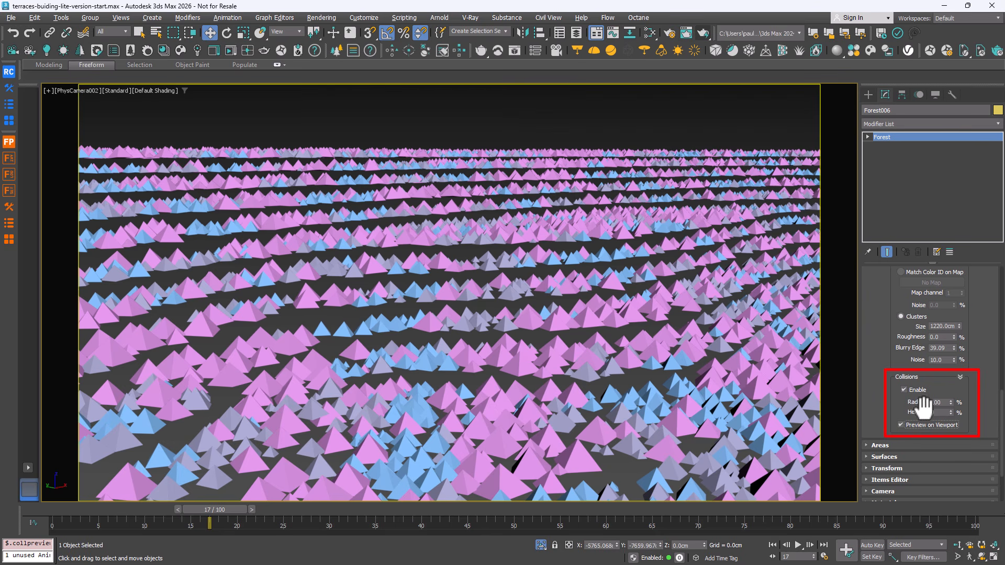
pyautogui.moveTo(951, 403); pyautogui.dragTo(953, 425)
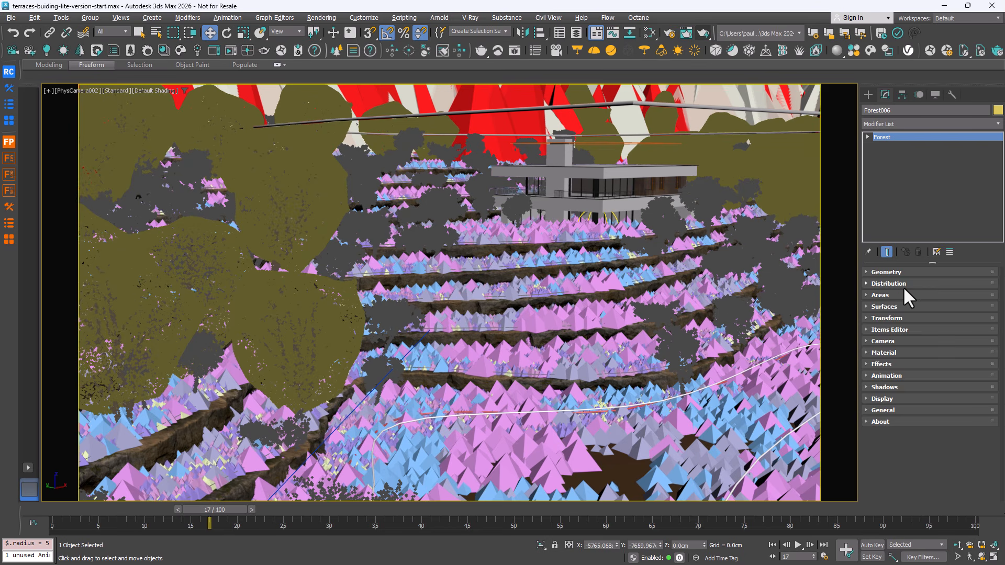
# - Add the spl_water_master spline as an Exclude area to keep shrubs off the water, and move to frame 35
pyautogui.click(903, 287)
pyautogui.scroll(-2, 894, 415)
pyautogui.scroll(2, 893, 415)
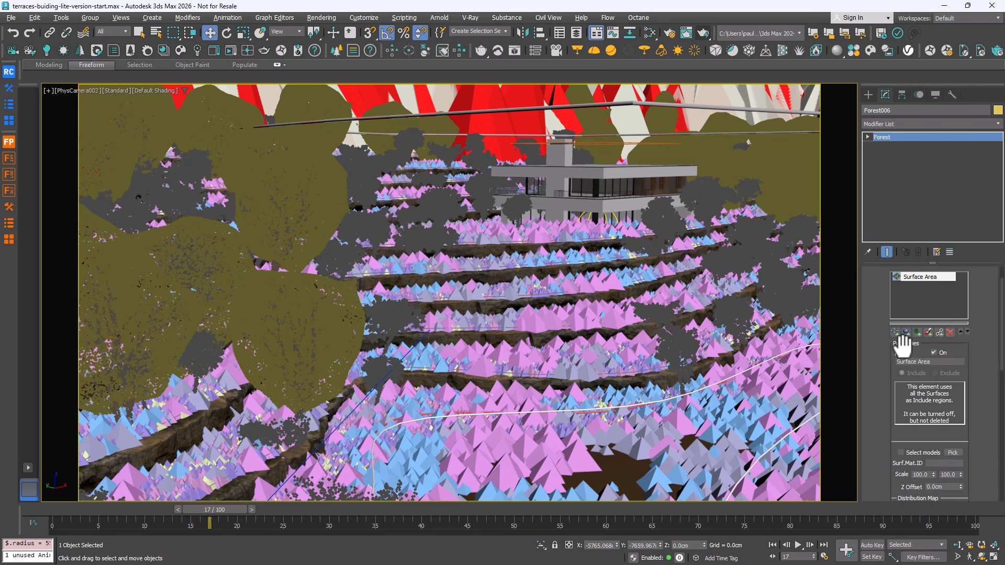
pyautogui.click(896, 332)
pyautogui.click(712, 385)
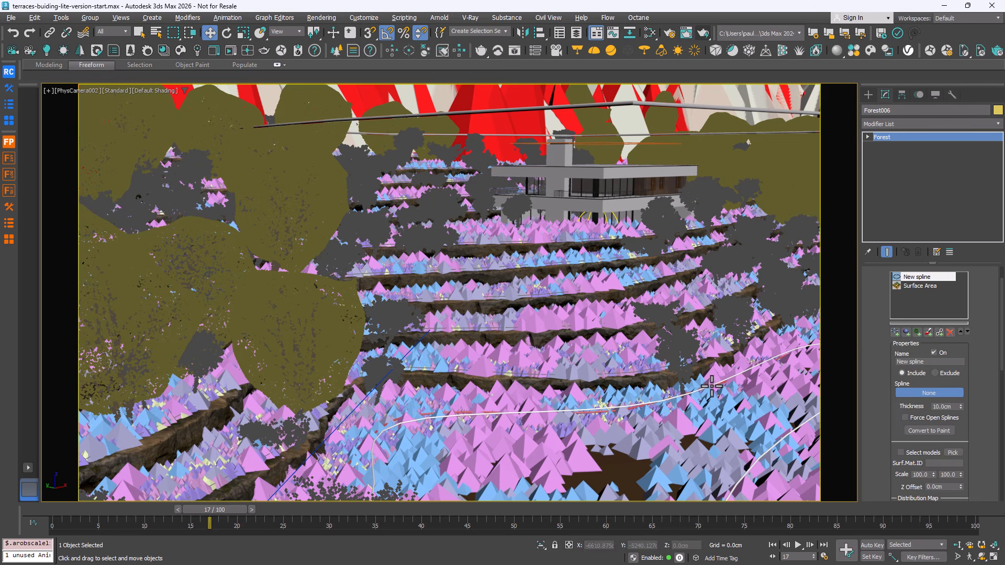
pyautogui.click(938, 373)
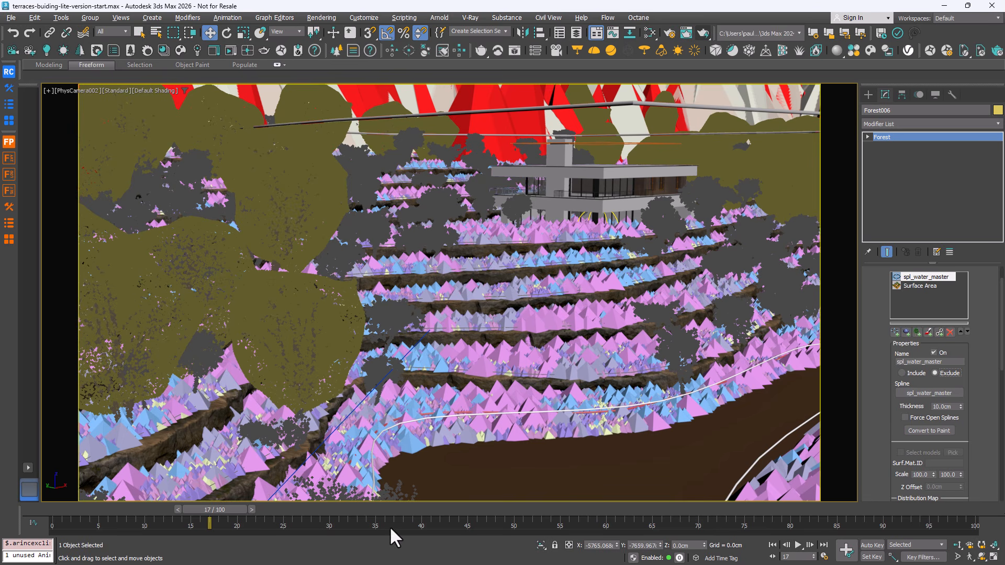
pyautogui.moveTo(192, 509); pyautogui.dragTo(367, 504)
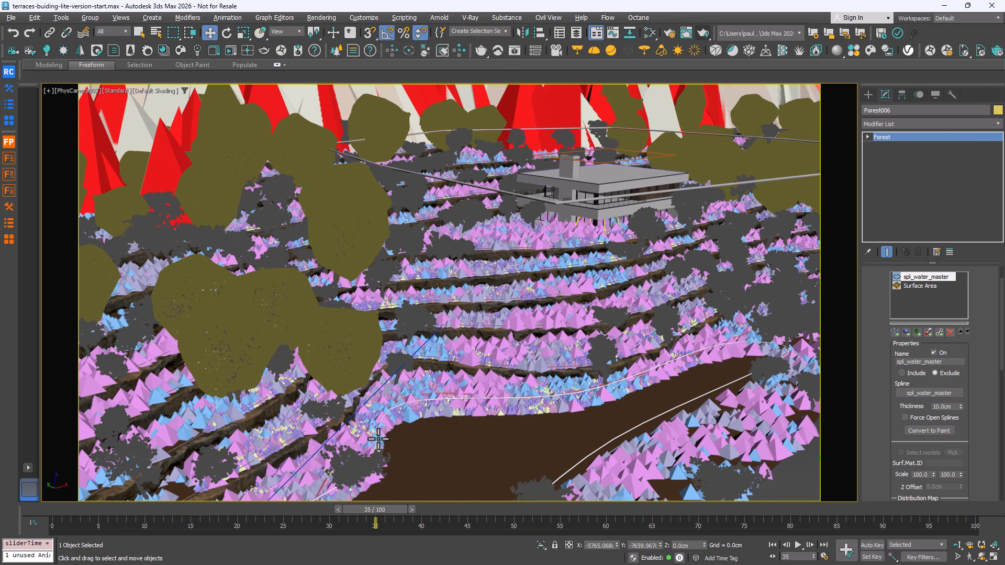
# - Add Forest005 as a spherical Exclude area for the shrubs with resolution 2048 px and scale about 114%, and move to frame 0
pyautogui.rightClick(878, 273)
pyautogui.click(885, 287)
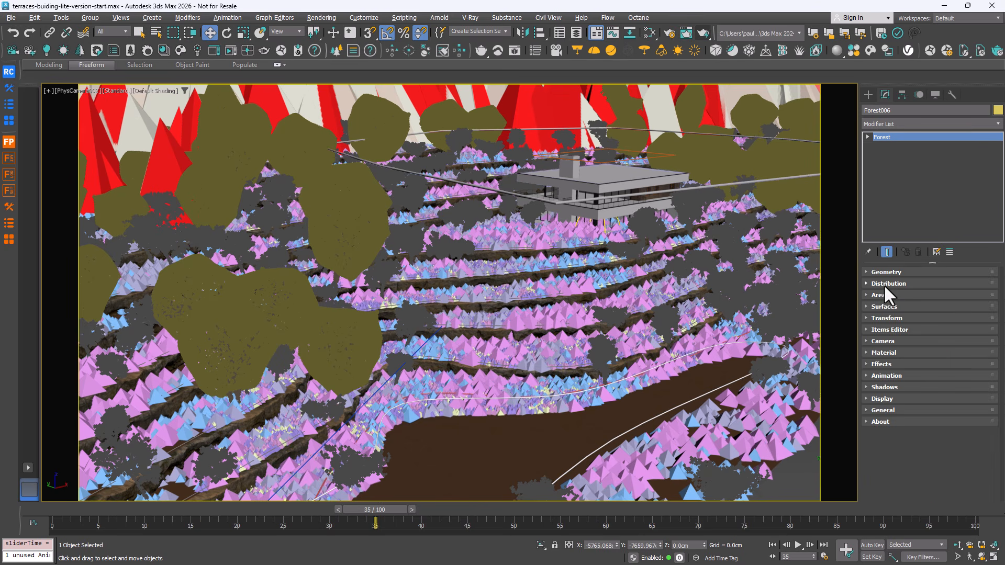
pyautogui.click(879, 295)
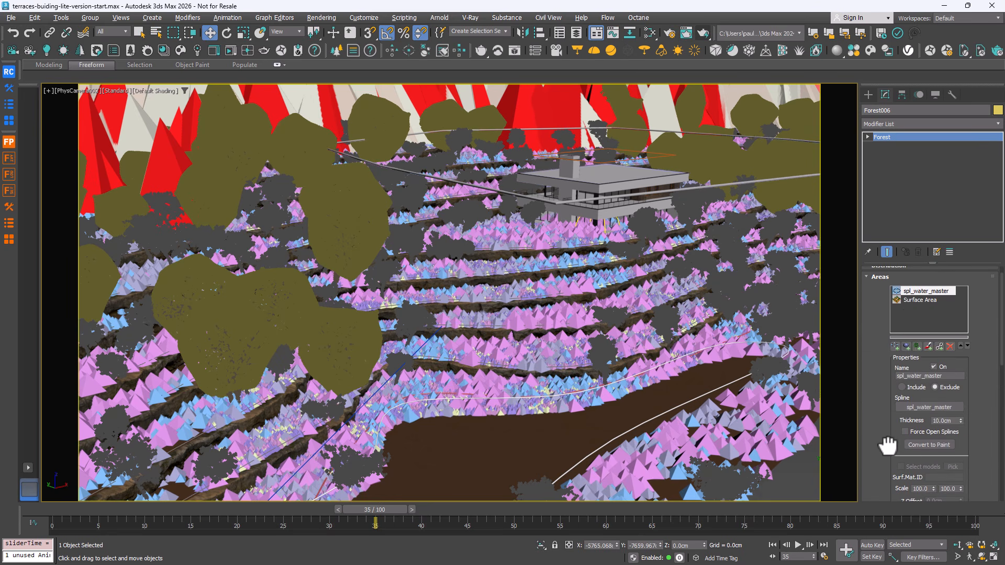
pyautogui.click(917, 346)
pyautogui.click(539, 483)
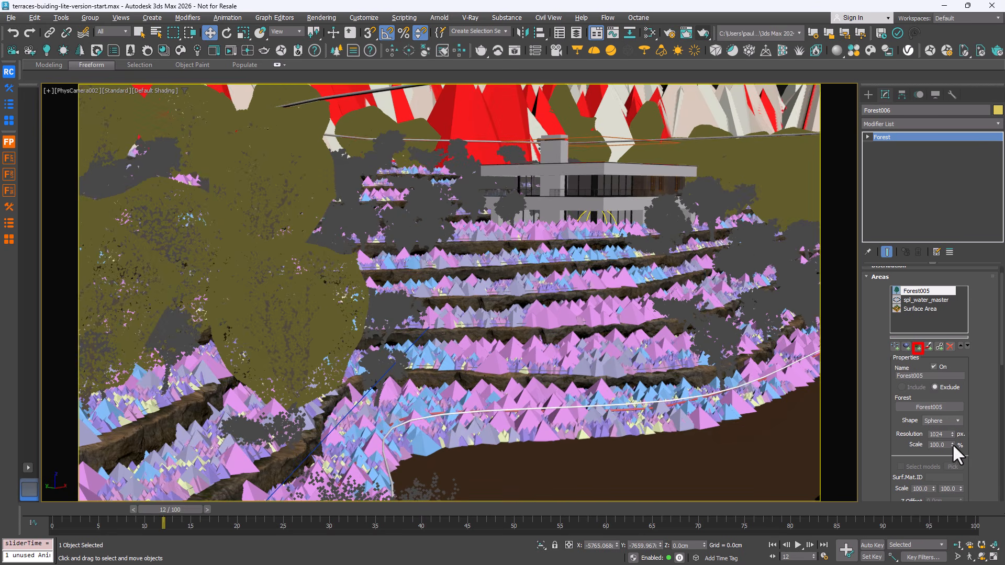
pyautogui.moveTo(952, 445)
pyautogui.mouseDown()
pyautogui.moveTo(954, 411)
pyautogui.moveTo(961, 475)
pyautogui.moveTo(951, 429)
pyautogui.moveTo(946, 438)
pyautogui.mouseUp()
pyautogui.moveTo(163, 510); pyautogui.dragTo(40, 514)
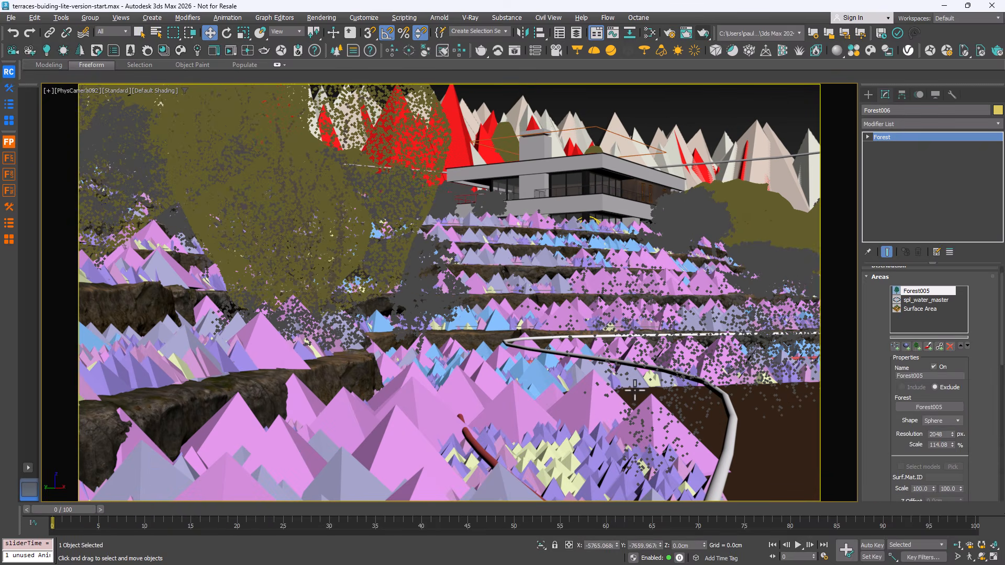
# - Add the spl-path spline as an Exclude area for the shrubs with a thickness of 135 cm
pyautogui.click(894, 347)
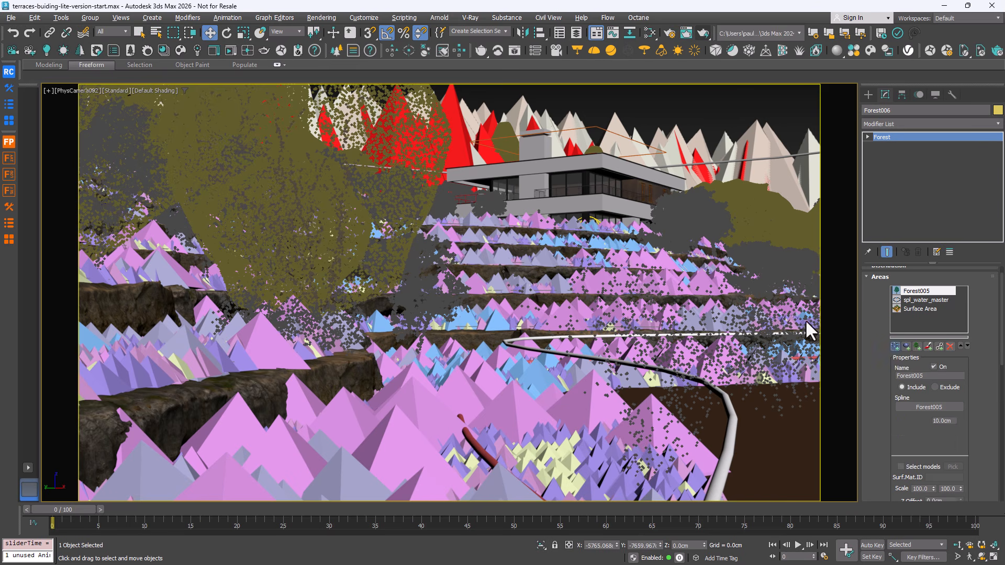
pyautogui.click(476, 441)
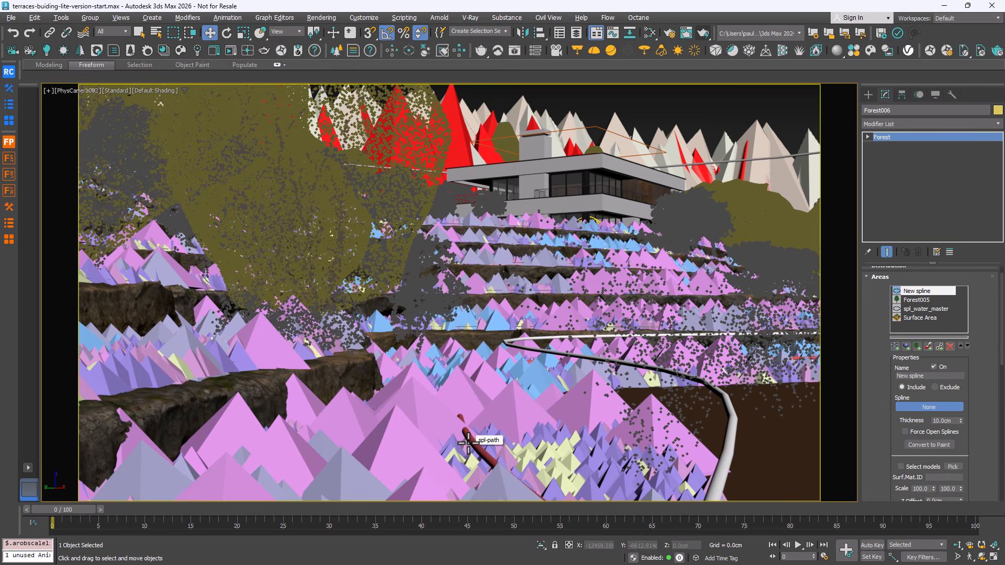
pyautogui.click(939, 388)
pyautogui.moveTo(960, 420); pyautogui.dragTo(809, 325)
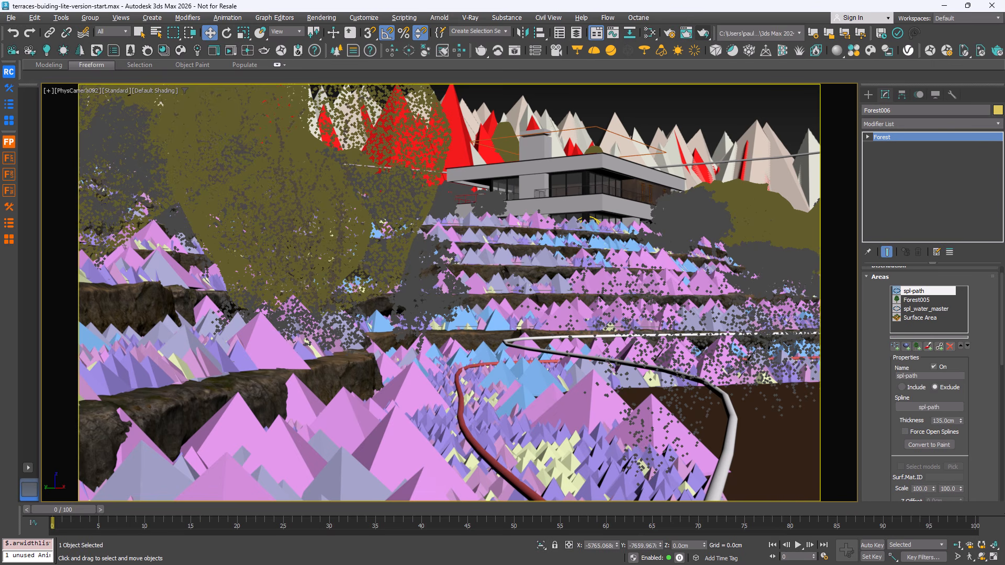
# - Select Forest002, add the spl-path spline as an Exclude area, and increase its thickness
pyautogui.click(1003, 390)
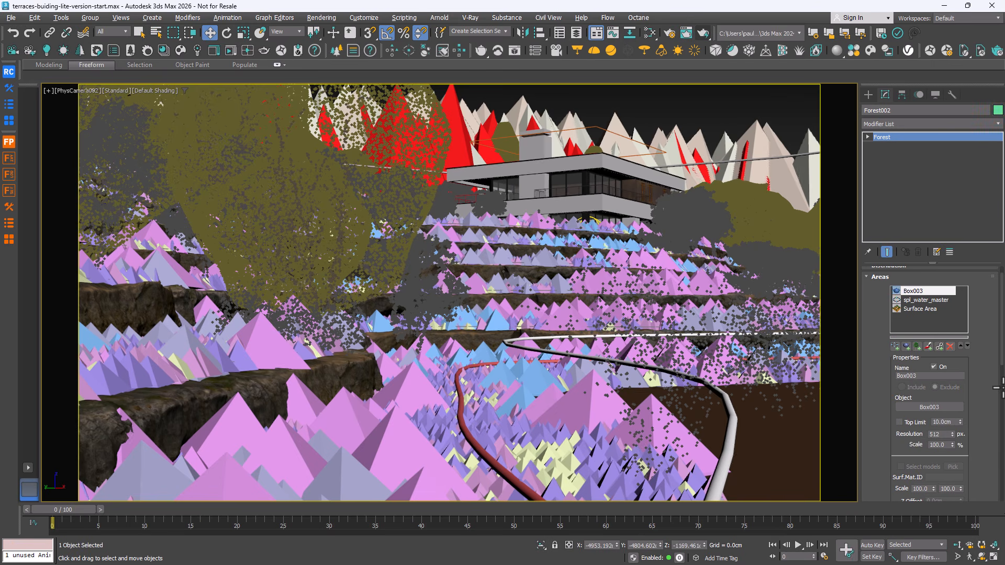
pyautogui.click(894, 345)
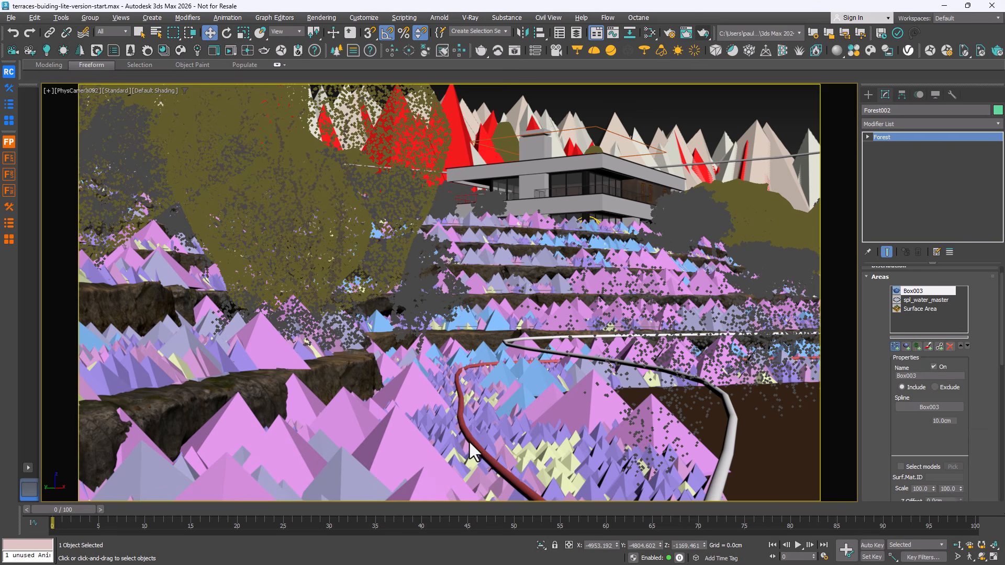
pyautogui.click(473, 439)
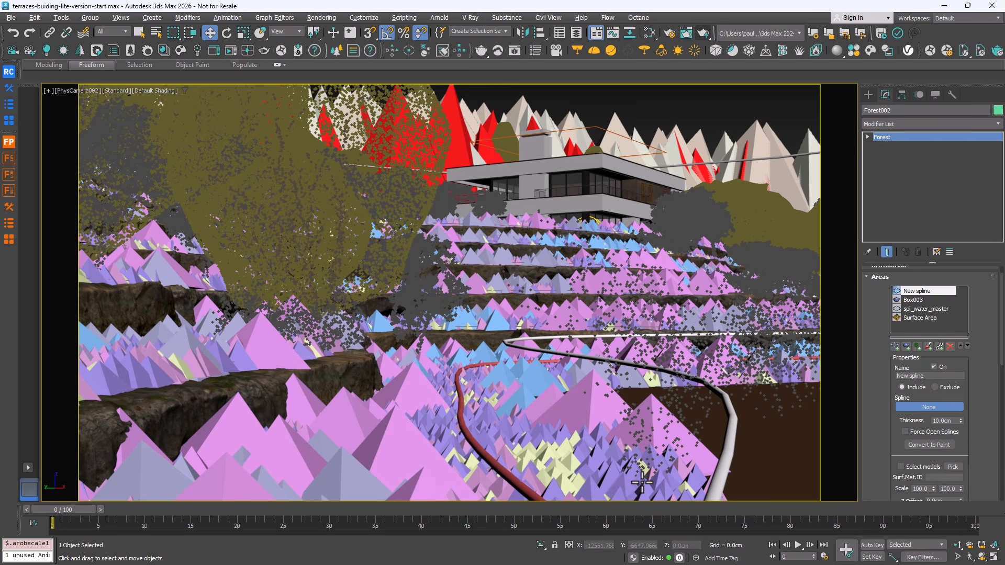
pyautogui.click(950, 388)
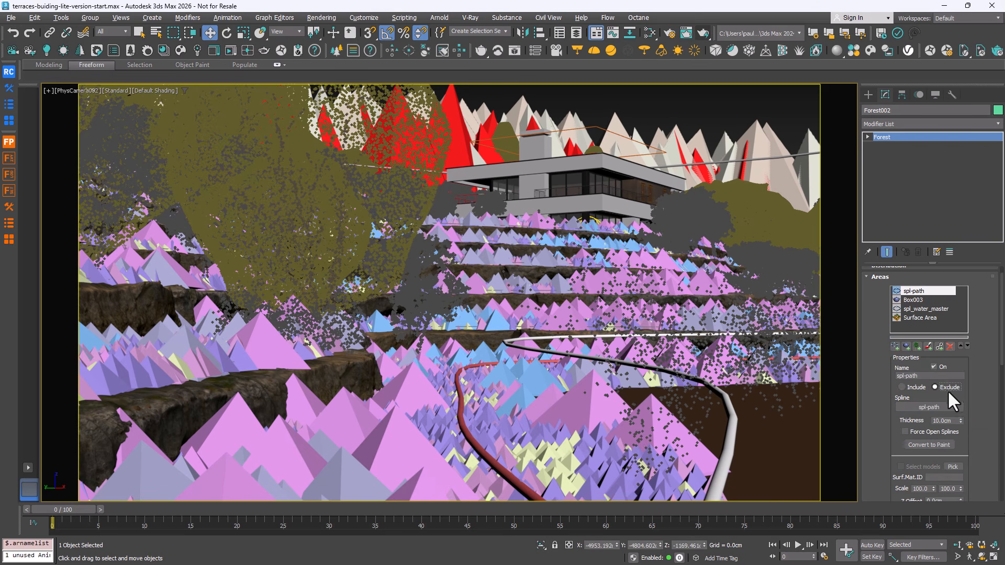
pyautogui.moveTo(961, 421); pyautogui.dragTo(931, 329)
# - Enable Density in Forest002's global area falloff and check the Area Density Falloff curve
pyautogui.moveTo(901, 430); pyautogui.dragTo(889, 400)
pyautogui.scroll(-10, 888, 400)
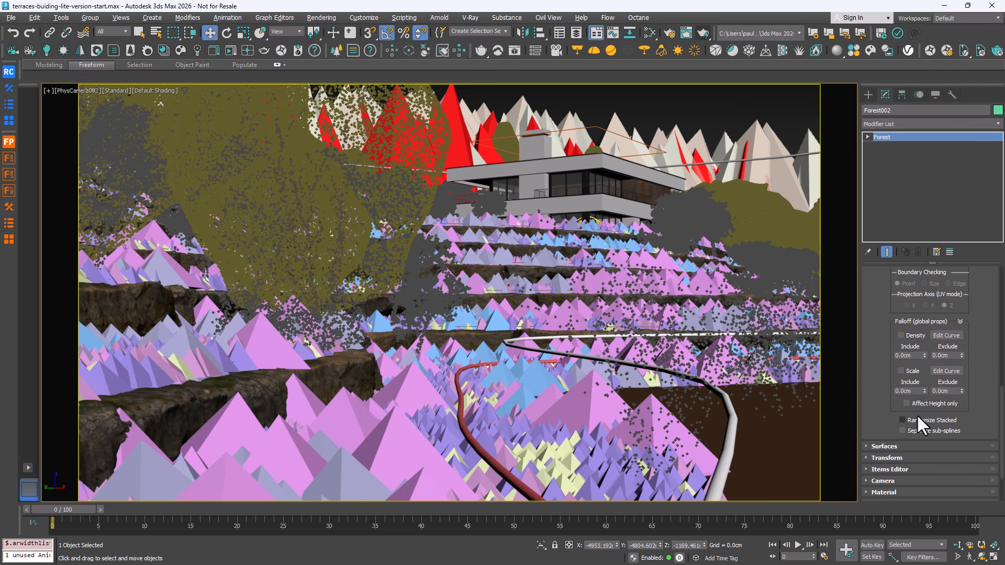
pyautogui.moveTo(882, 352); pyautogui.dragTo(880, 362)
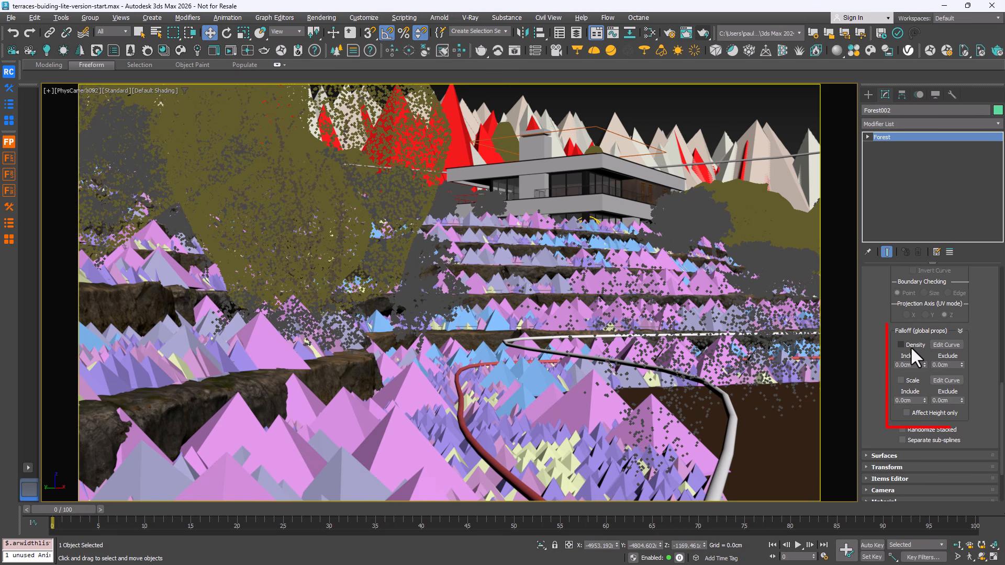
pyautogui.click(909, 346)
pyautogui.click(945, 344)
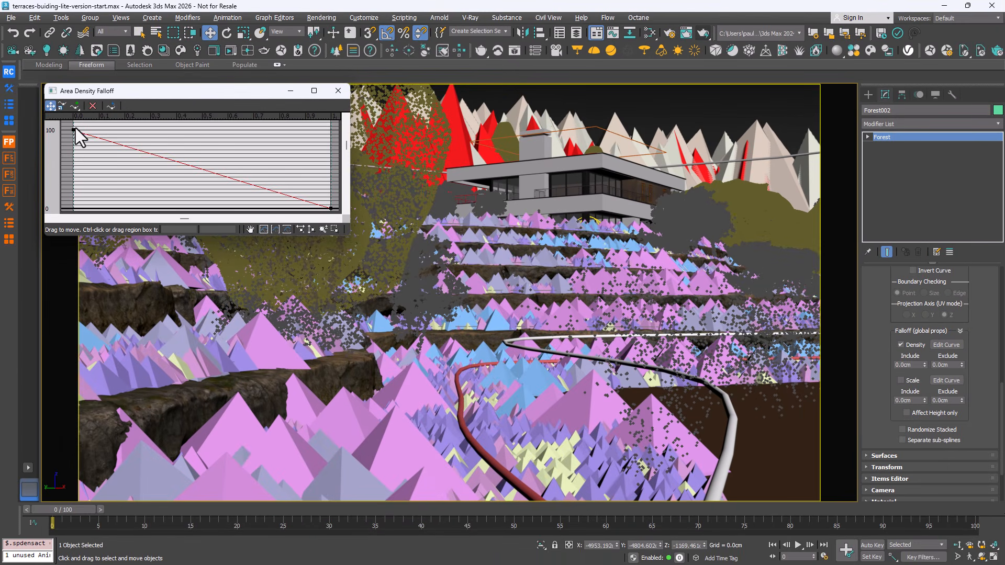
pyautogui.click(338, 91)
# - Try a 200 cm Exclude distance for the density falloff, and reset it to 0 cm
pyautogui.click(947, 365)
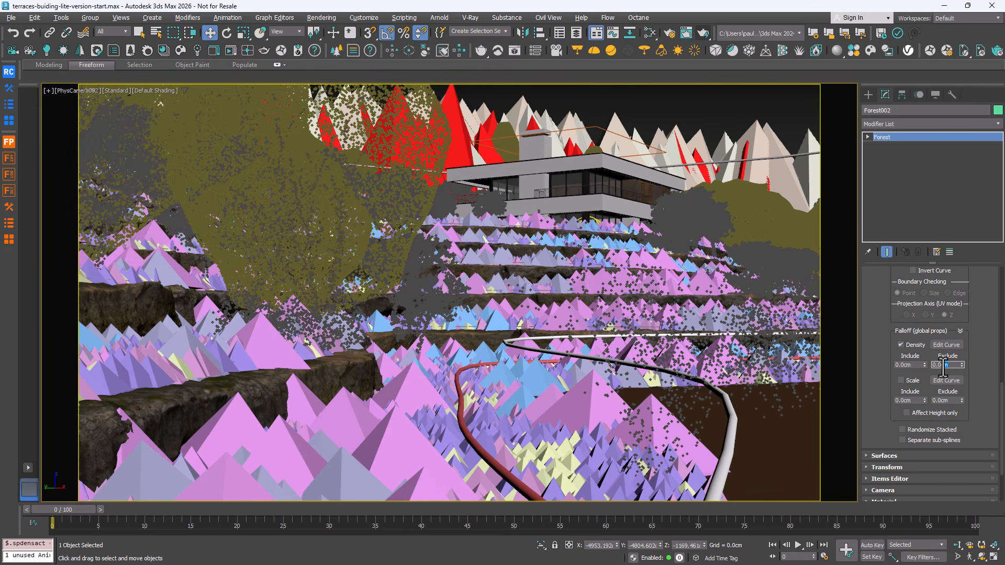
pyautogui.write('200')
pyautogui.press('Return')
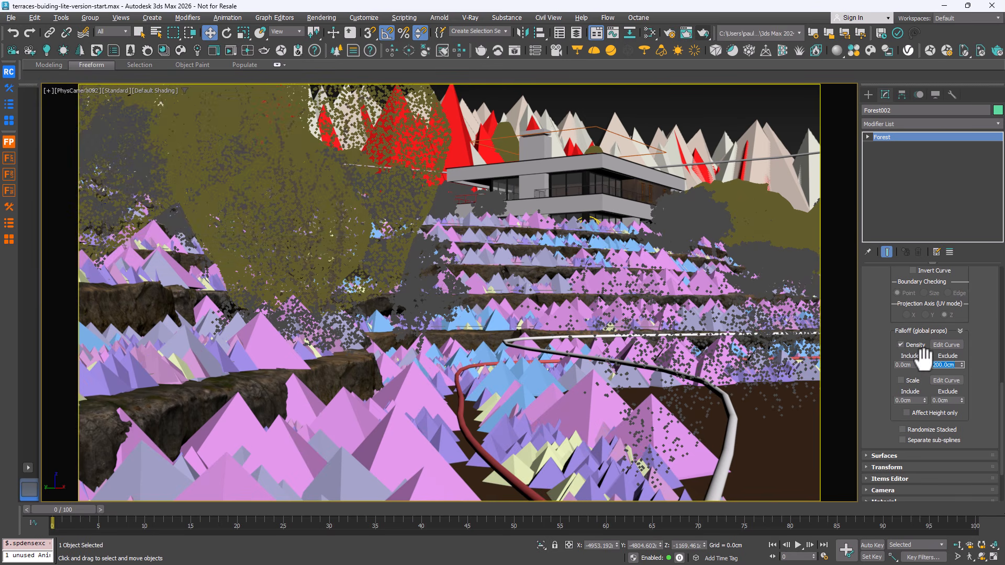
pyautogui.moveTo(962, 366); pyautogui.dragTo(964, 422)
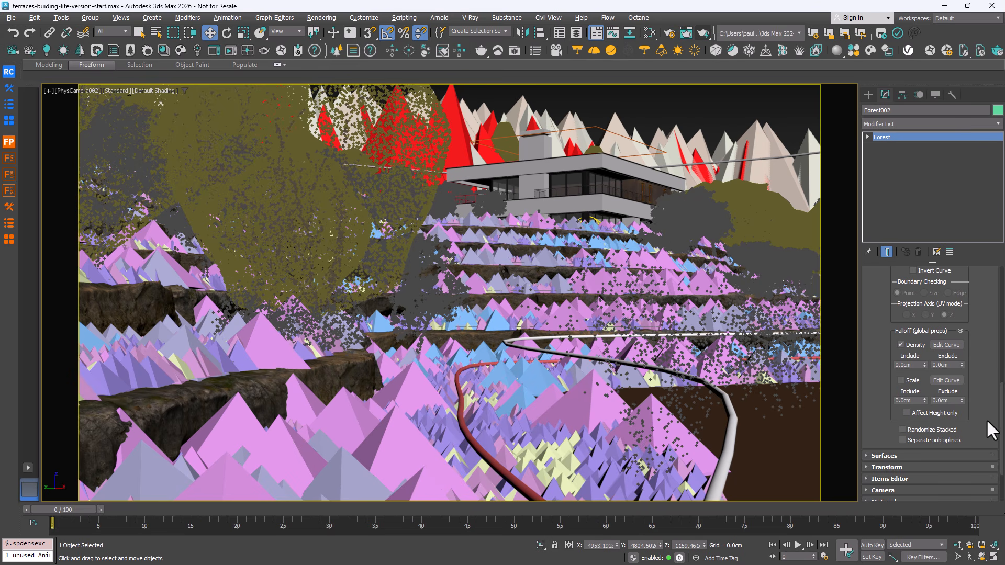
# - Enable Scale in Forest002's area falloff and raise the end point of its curve to about 4.667
pyautogui.click(919, 381)
pyautogui.click(949, 380)
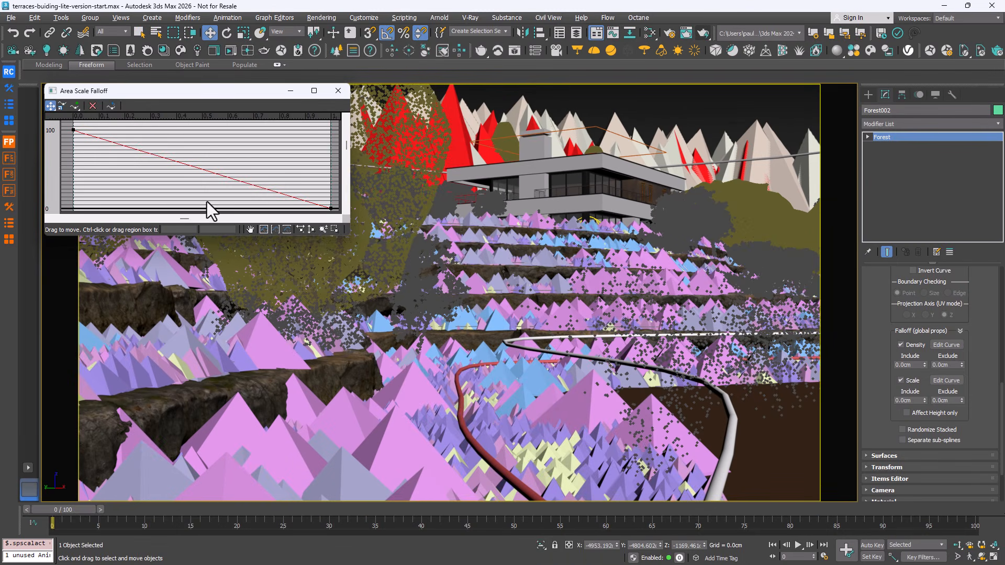
pyautogui.moveTo(331, 208); pyautogui.dragTo(331, 205)
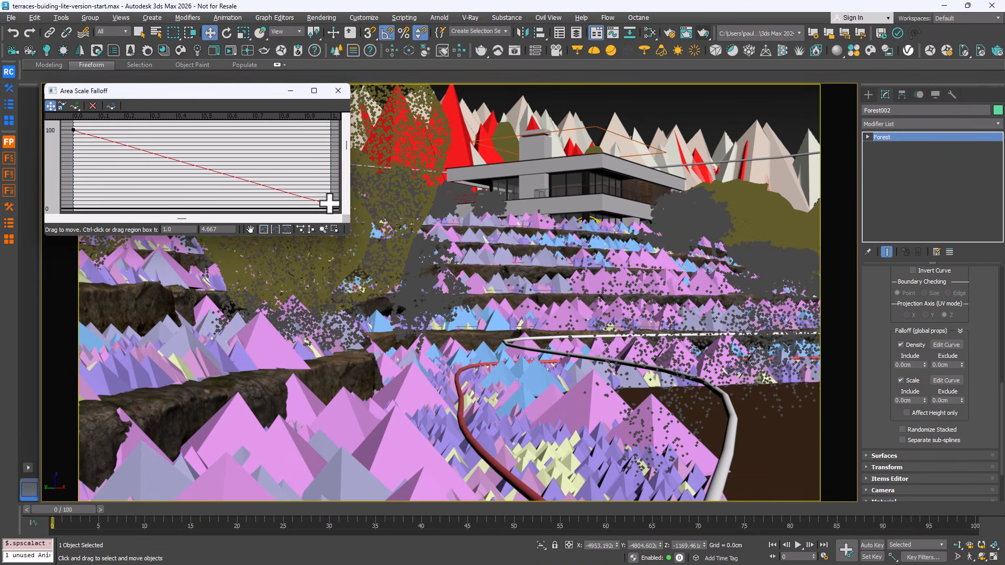
pyautogui.click(339, 91)
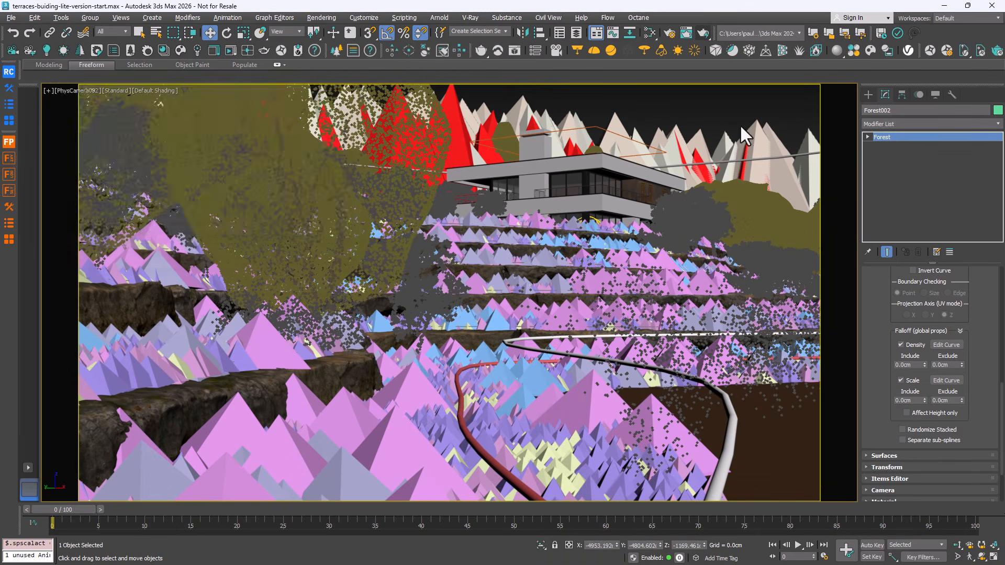
# - Set the scale falloff's Exclude distance to about 112.32 cm and make it affect height only
pyautogui.click(946, 400)
pyautogui.write('200')
pyautogui.press('Return')
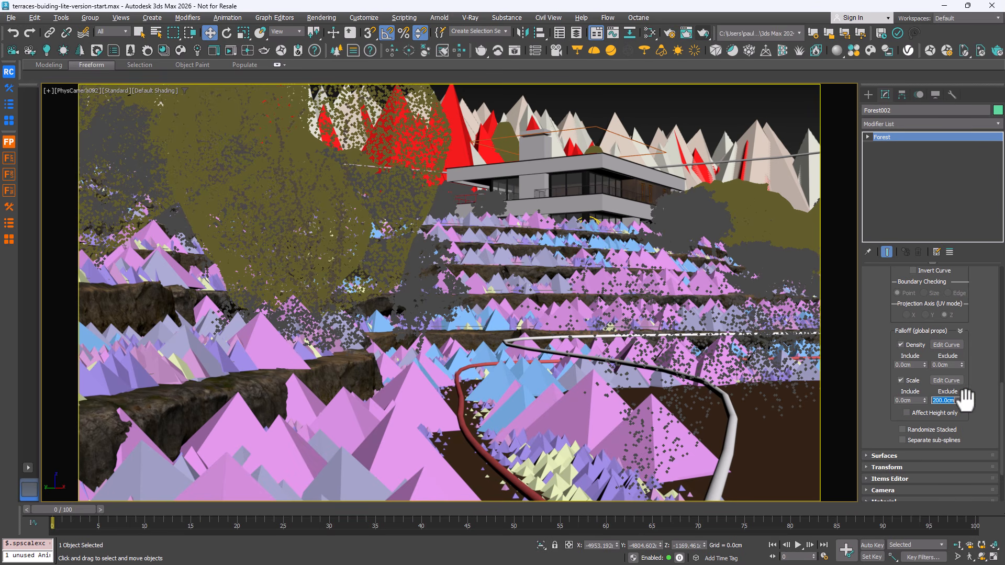
pyautogui.moveTo(962, 401); pyautogui.dragTo(966, 435)
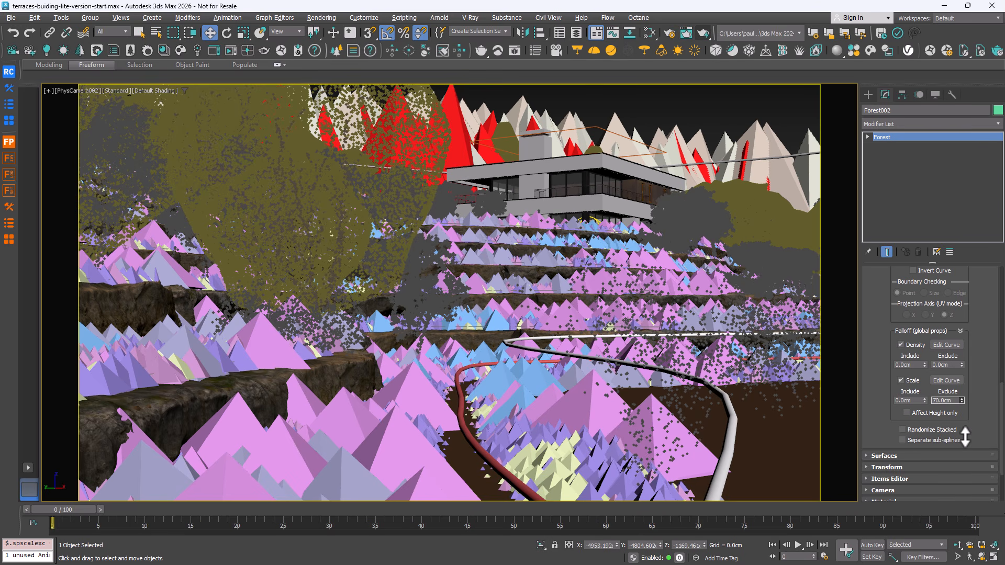
pyautogui.moveTo(965, 435); pyautogui.dragTo(965, 432)
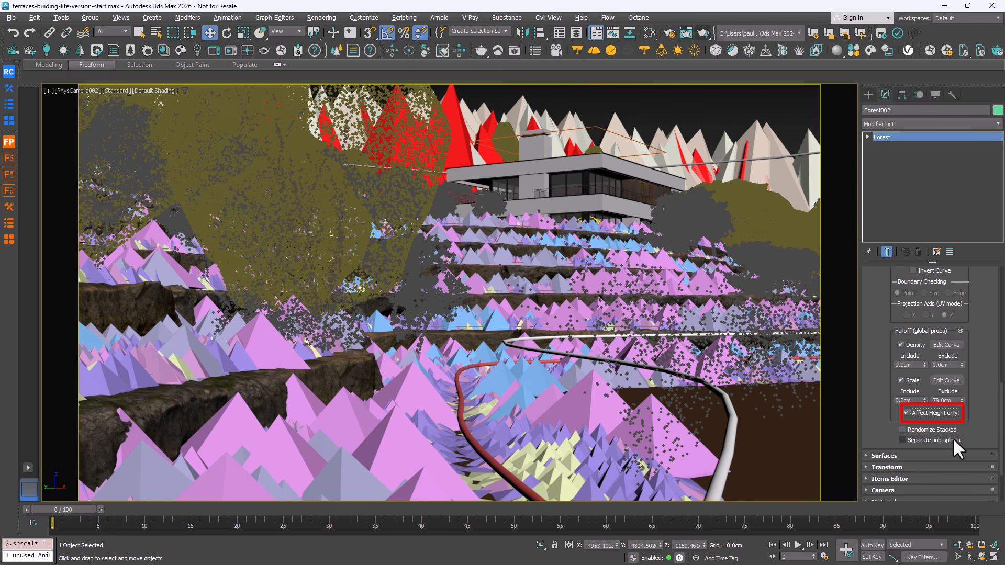
pyautogui.moveTo(961, 400)
pyautogui.mouseDown()
pyautogui.moveTo(967, 423)
pyautogui.moveTo(960, 377)
pyautogui.mouseUp()
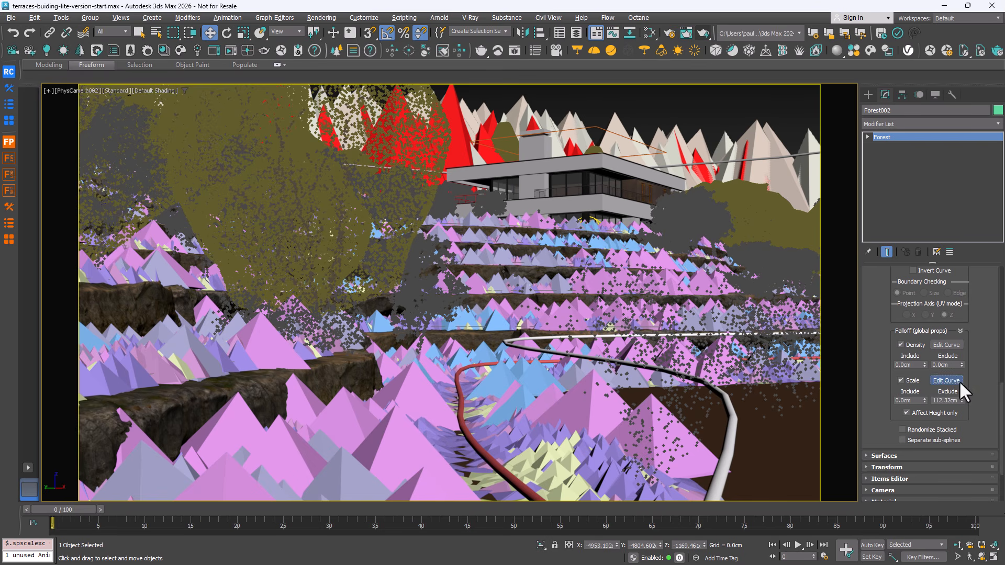
# - Lower the end point of the Area Scale Falloff curve to about 1.333
pyautogui.click(960, 382)
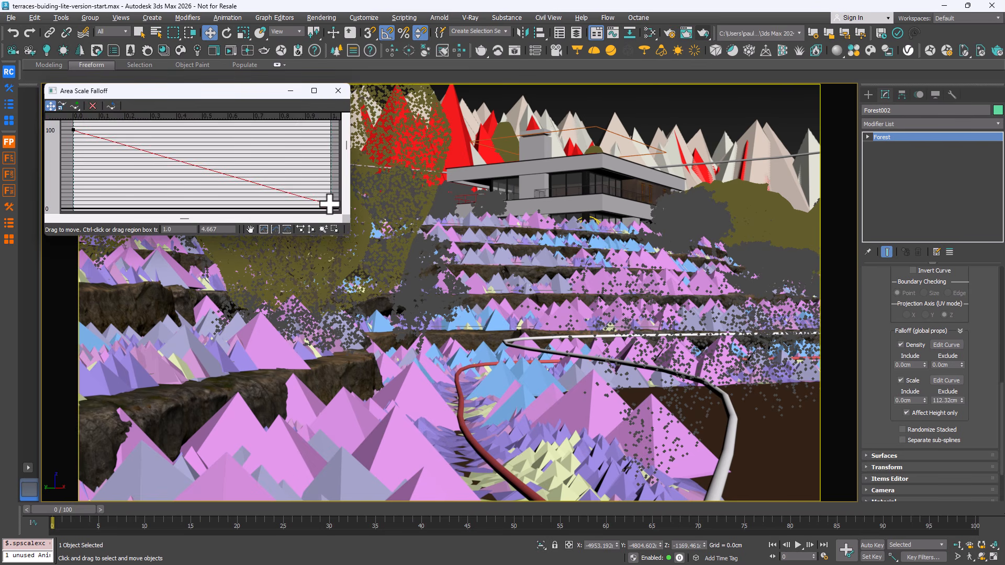
pyautogui.moveTo(329, 204); pyautogui.dragTo(329, 208)
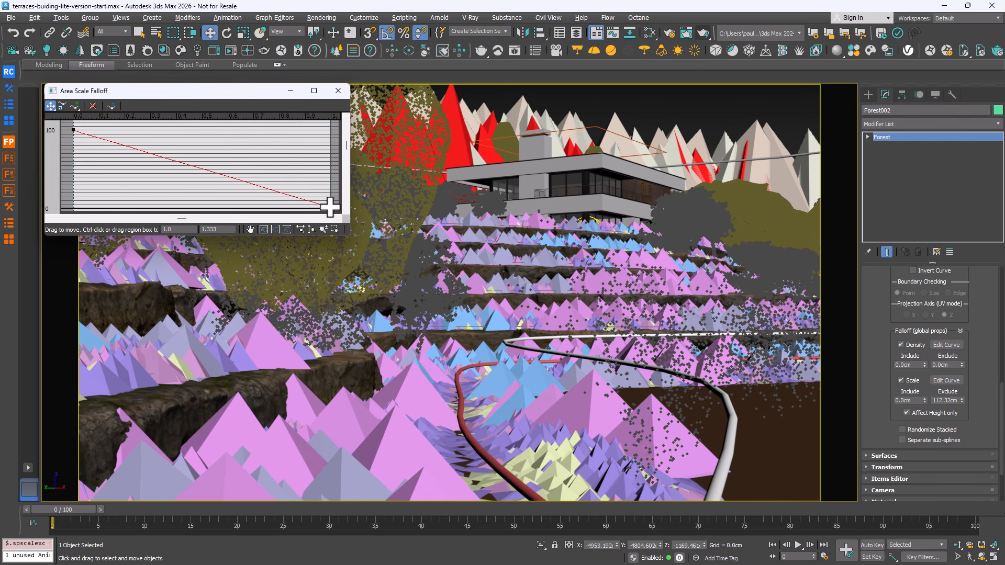
pyautogui.click(337, 90)
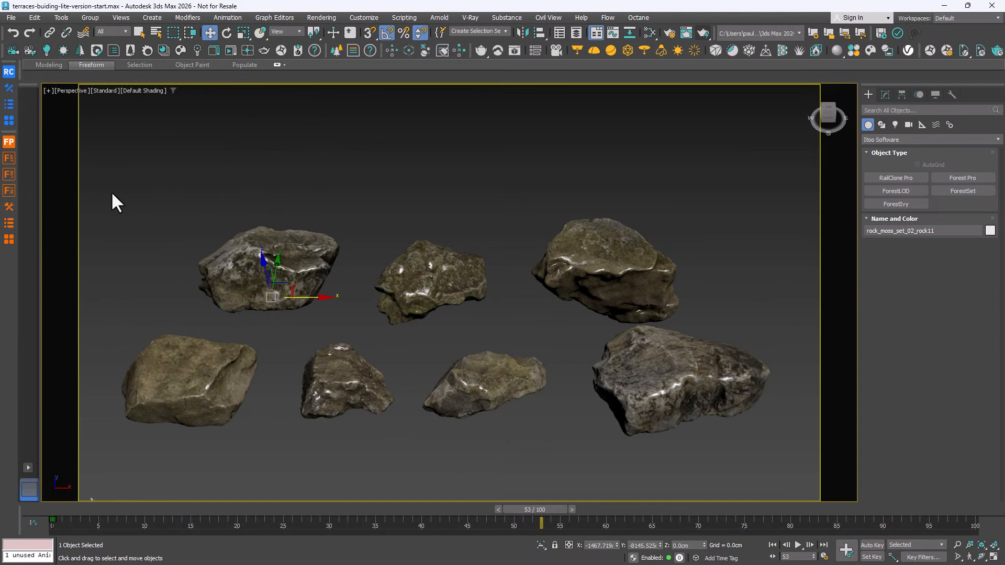
# - Select the seven rocks and create a Forest Pro object populated from them in Icon Mode beside the rocks
pyautogui.moveTo(108, 189); pyautogui.dragTo(756, 437)
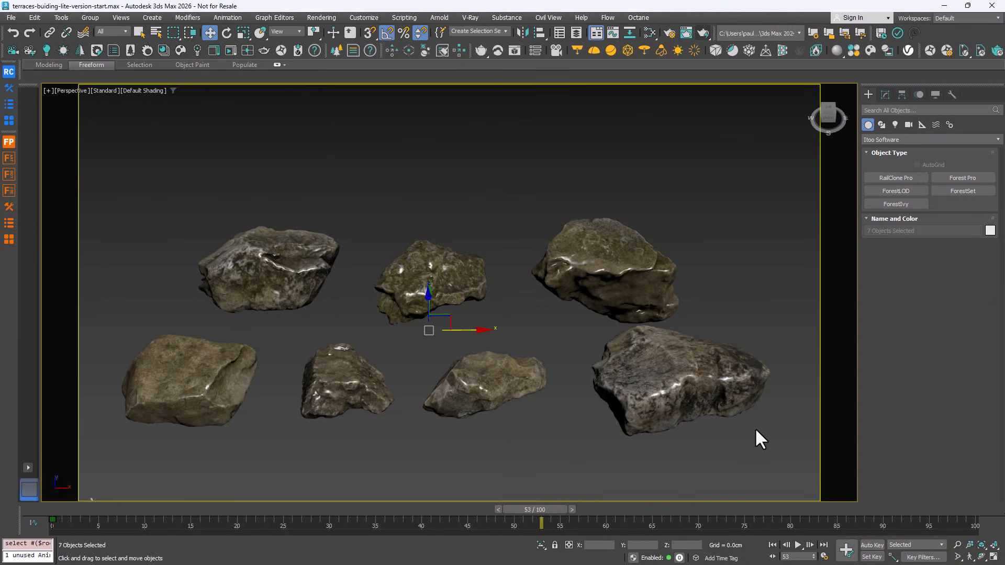
pyautogui.click(7, 143)
pyautogui.click(921, 313)
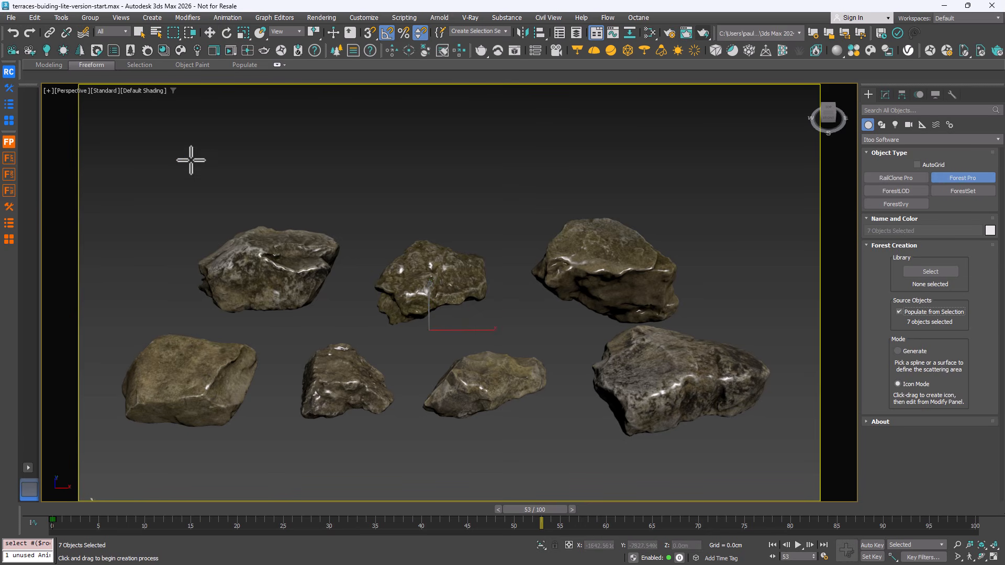
pyautogui.moveTo(193, 162); pyautogui.dragTo(213, 174)
pyautogui.rightClick(320, 275)
# - Add the foreground terrain surf_foreground as the surface of the rock Forest
pyautogui.scroll(-10, 320, 274)
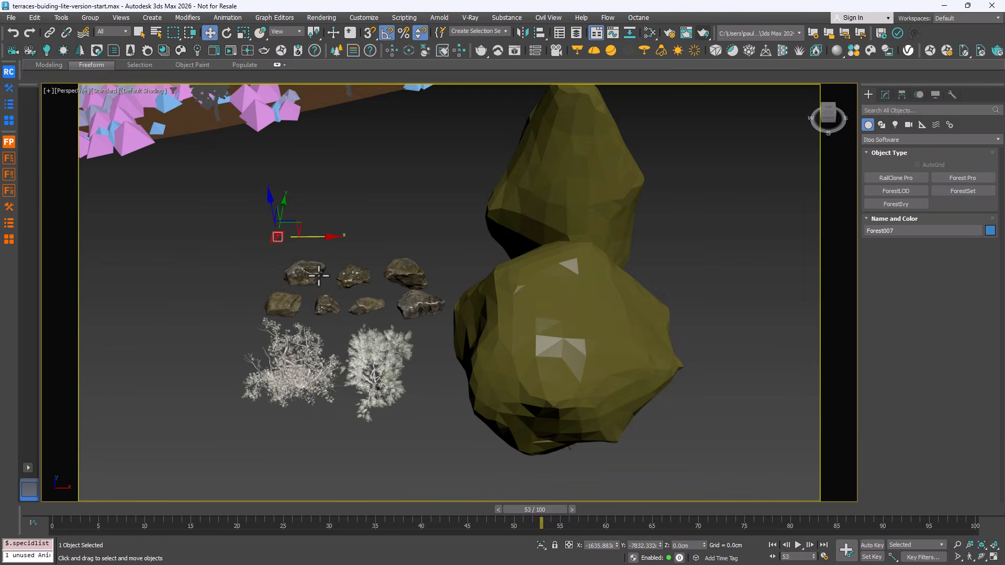
pyautogui.moveTo(311, 278); pyautogui.dragTo(586, 313, button='middle')
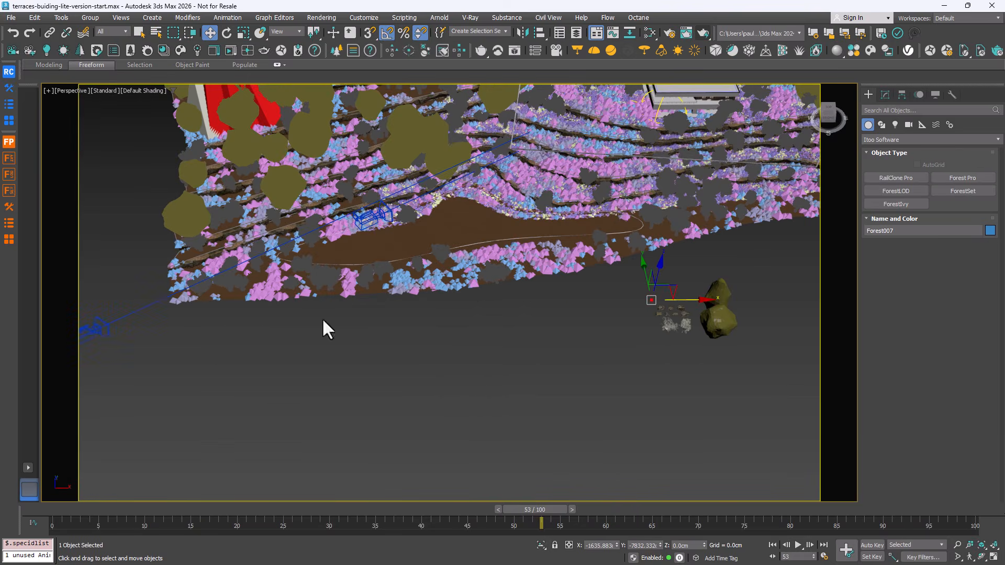
pyautogui.scroll(5, 390, 293)
pyautogui.click(885, 95)
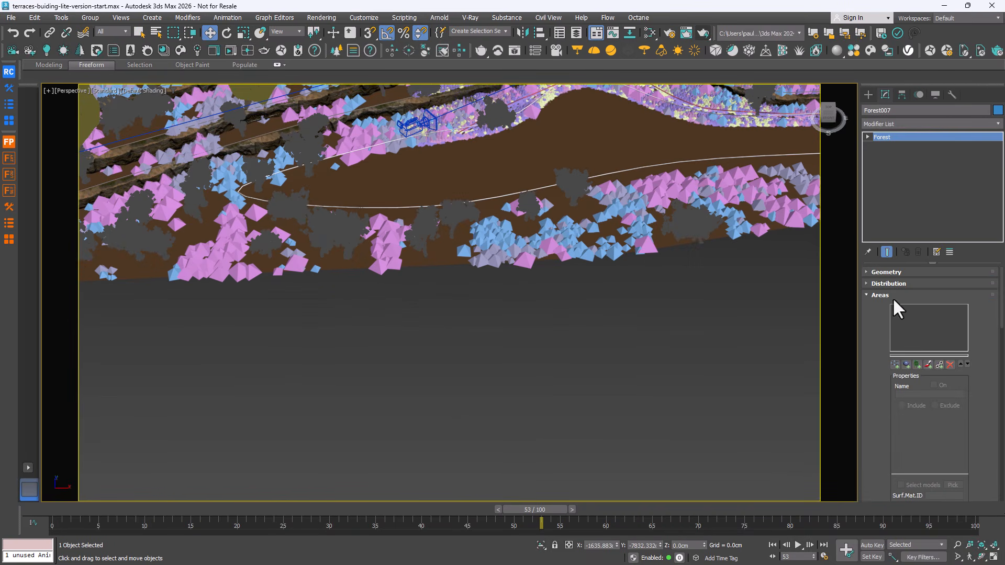
pyautogui.click(880, 295)
pyautogui.click(897, 370)
pyautogui.click(461, 281)
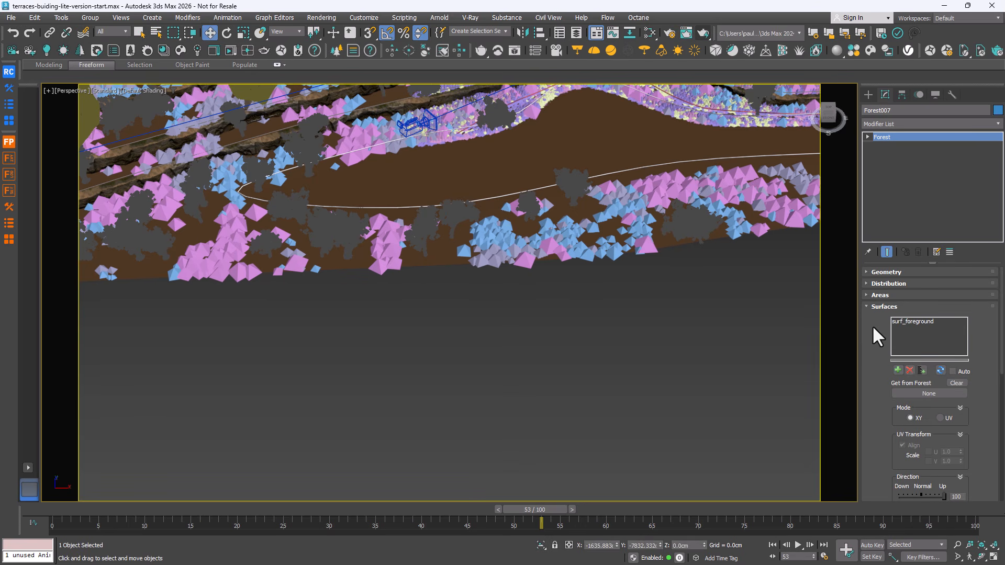
# - Turn on the Surface Area in the rock Forest's list of areas
pyautogui.click(876, 306)
pyautogui.moveTo(888, 303); pyautogui.dragTo(852, 382)
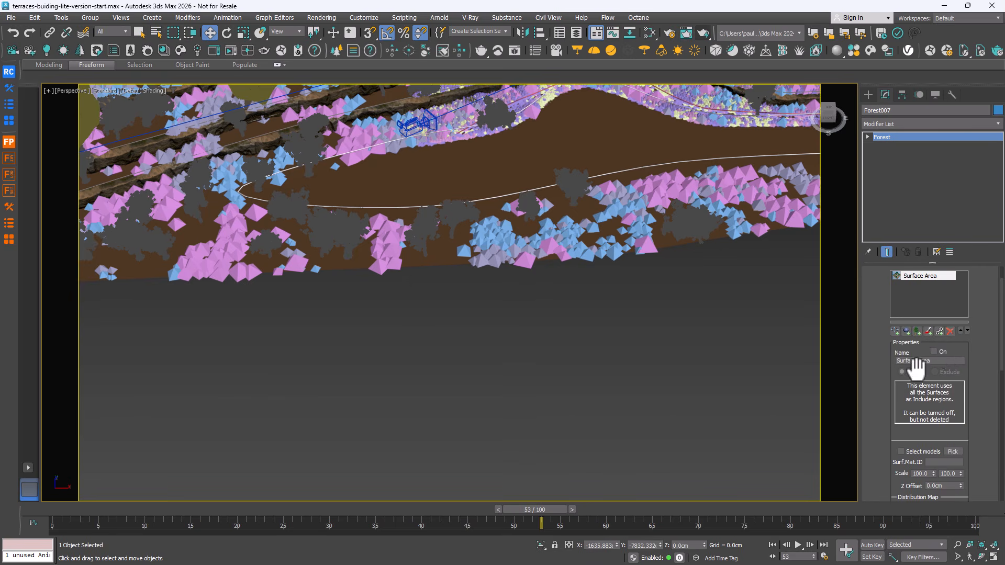
pyautogui.click(941, 351)
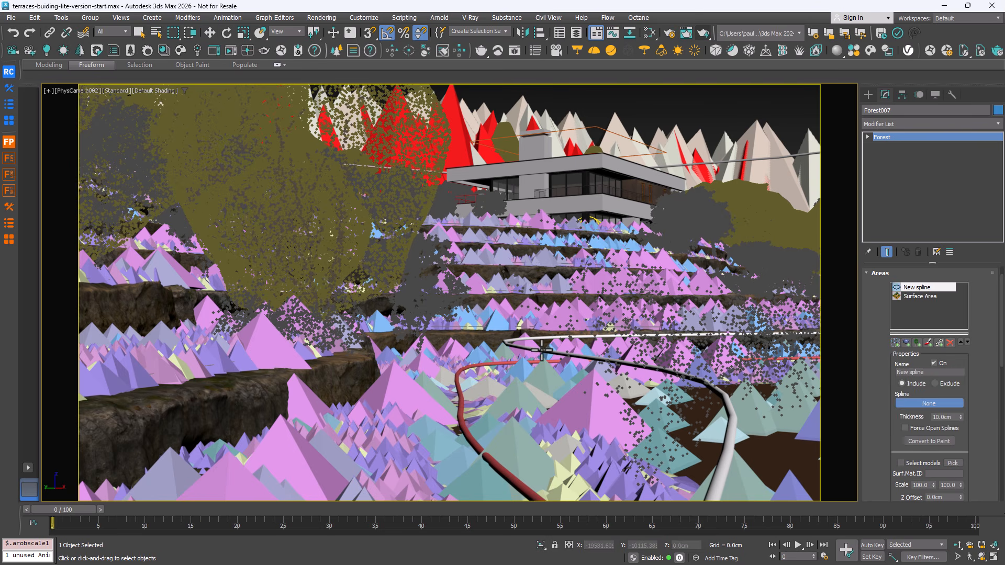
# - Pick the path spline spl-path for the rock Forest's new spline area and set its thickness to 100 cm
pyautogui.press('w')
pyautogui.click(496, 470)
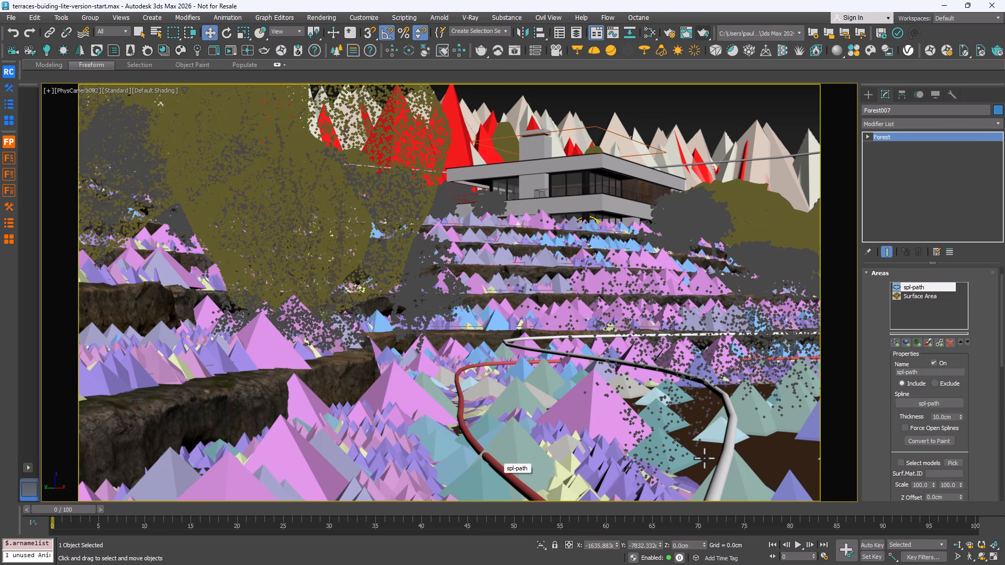
pyautogui.doubleClick(946, 417)
pyautogui.write('1')
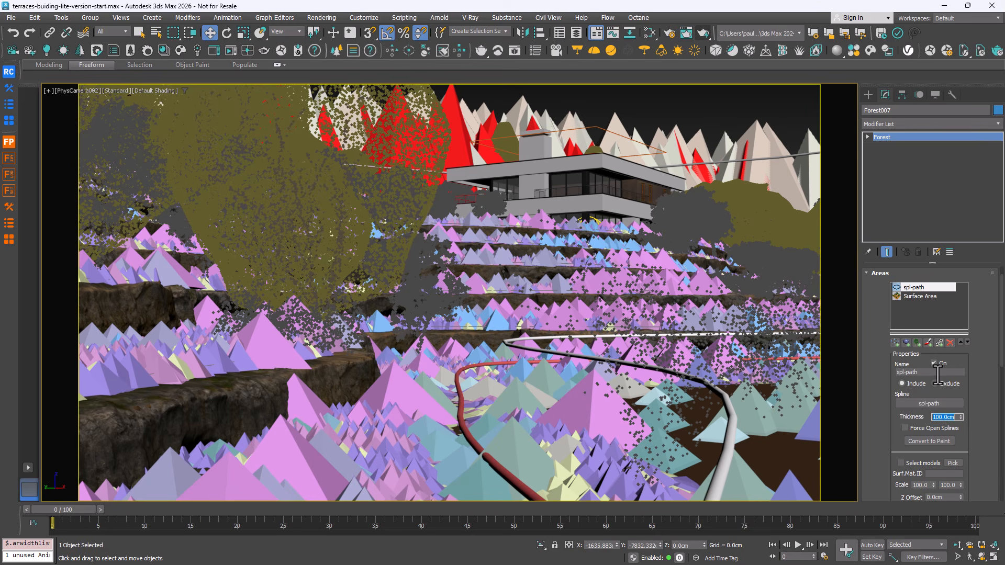
# - Turn off the Surface Area so the rock Forest scatters only along the spl-path area
pyautogui.click(920, 296)
pyautogui.click(938, 363)
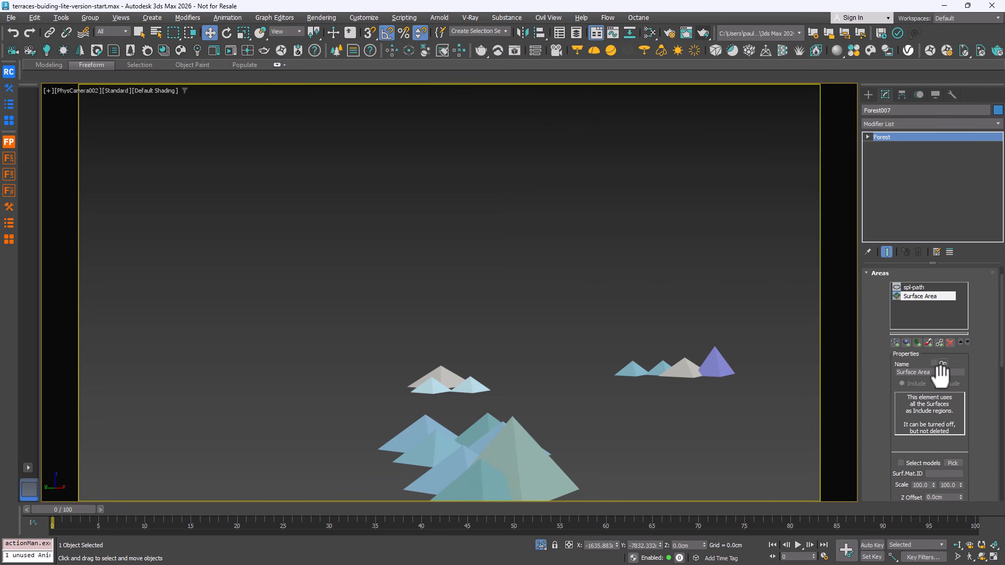
pyautogui.click(914, 287)
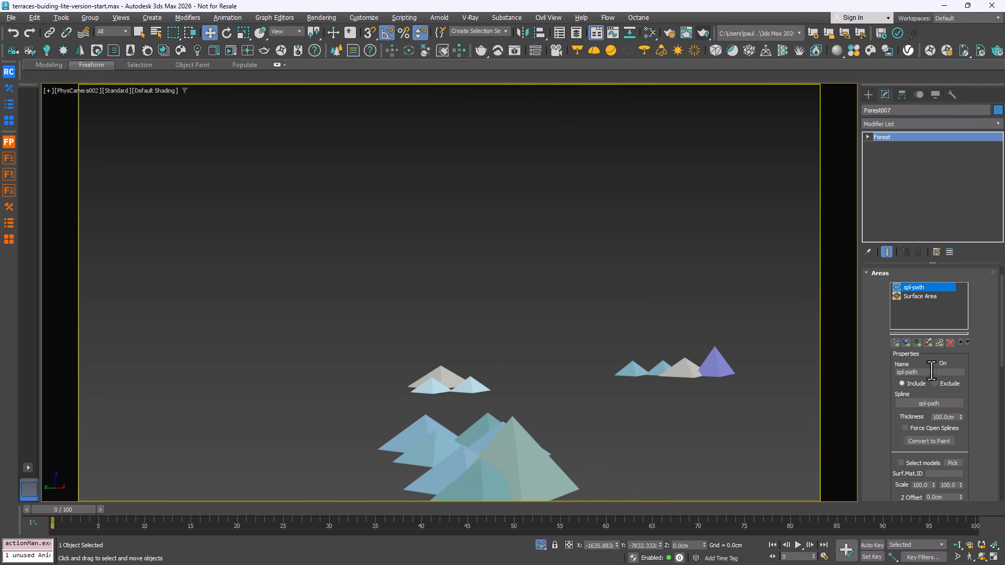
pyautogui.click(892, 273)
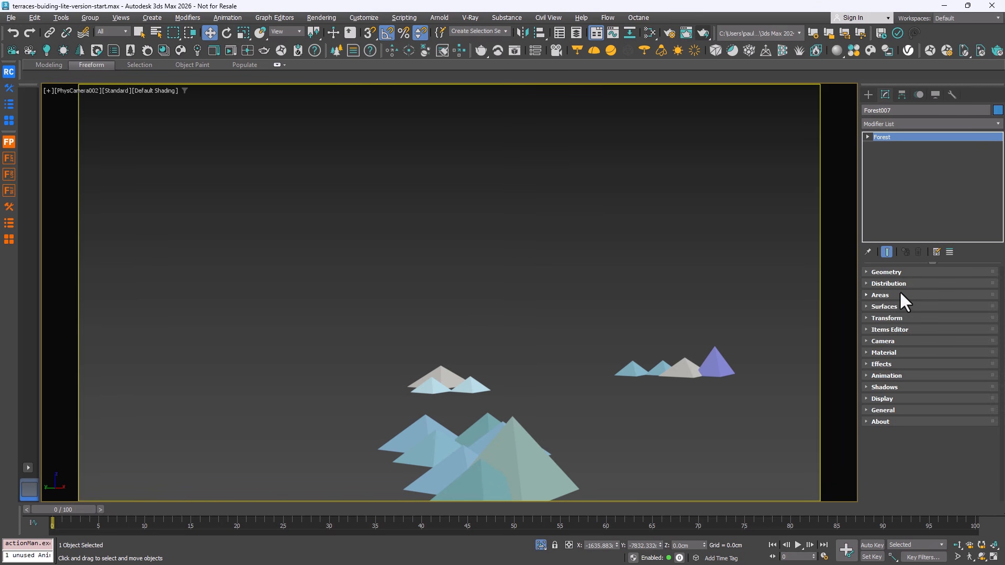
# - Set the path rocks' distribution map to Dense with density units of 3200 cm
pyautogui.click(895, 284)
pyautogui.moveTo(962, 325); pyautogui.dragTo(961, 362)
pyautogui.scroll(5, 897, 399)
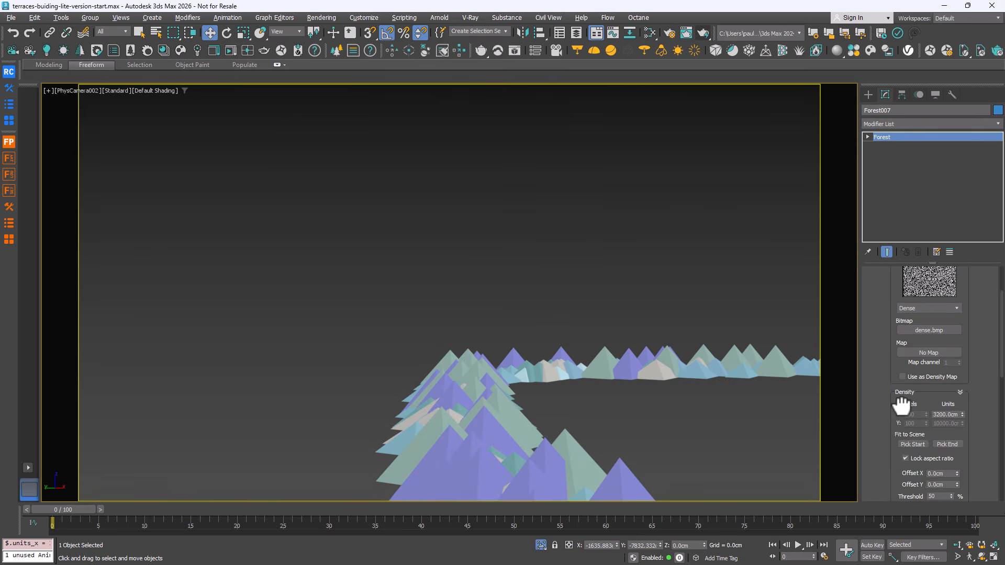
pyautogui.click(888, 283)
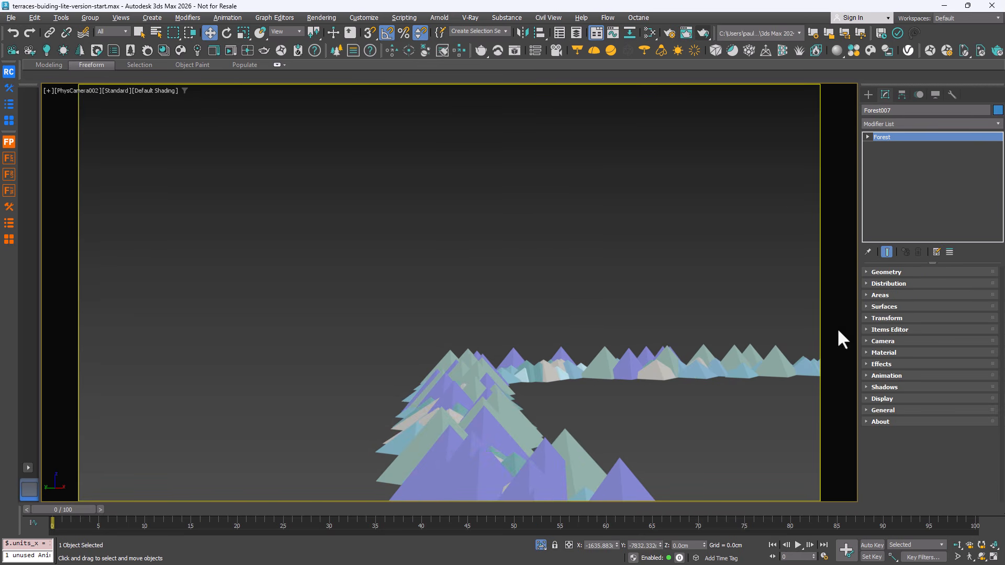
# - Enable random rotation for the path rocks and zero the X and Y ranges, leaving only Z rotation from 0 to 359
pyautogui.click(881, 321)
pyautogui.moveTo(873, 326); pyautogui.dragTo(872, 350)
pyautogui.click(944, 323)
pyautogui.rightClick(925, 341)
pyautogui.rightClick(921, 348)
pyautogui.rightClick(926, 352)
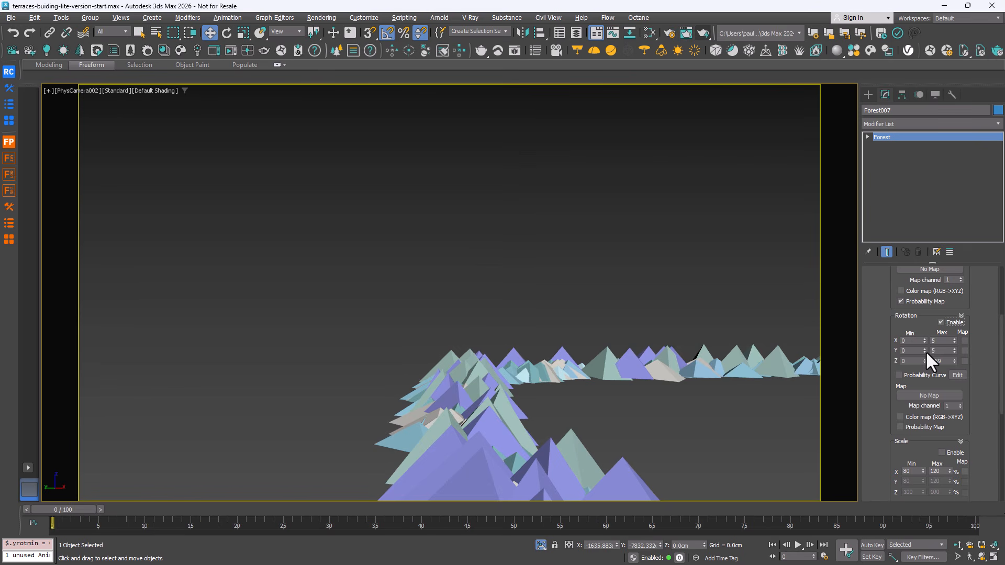
pyautogui.rightClick(954, 351)
pyautogui.rightClick(954, 341)
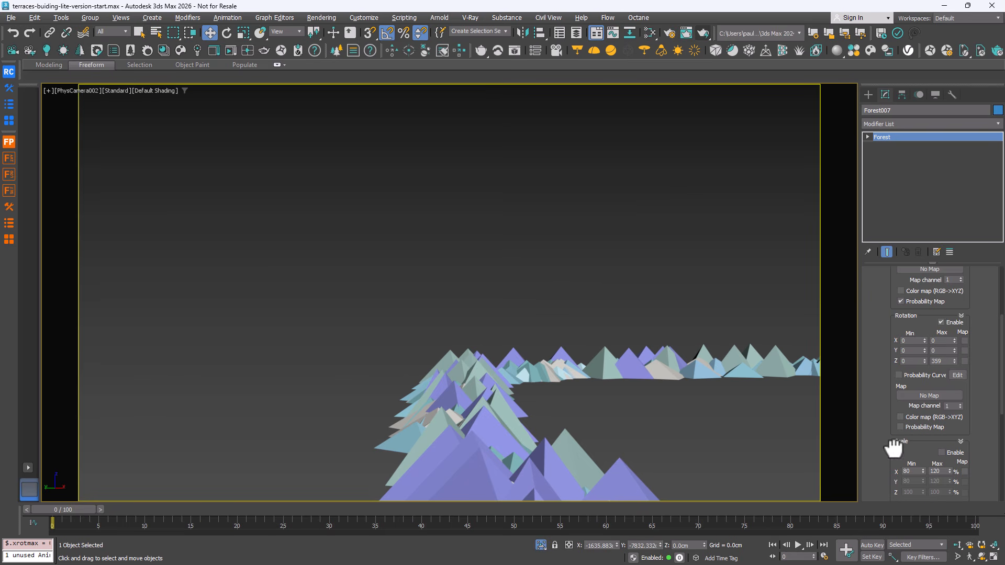
# - Enable random scale for the path rocks with an X range of 90 to 110 %
pyautogui.moveTo(893, 444); pyautogui.dragTo(893, 373)
pyautogui.click(942, 381)
pyautogui.doubleClick(911, 400)
pyautogui.press('Tab')
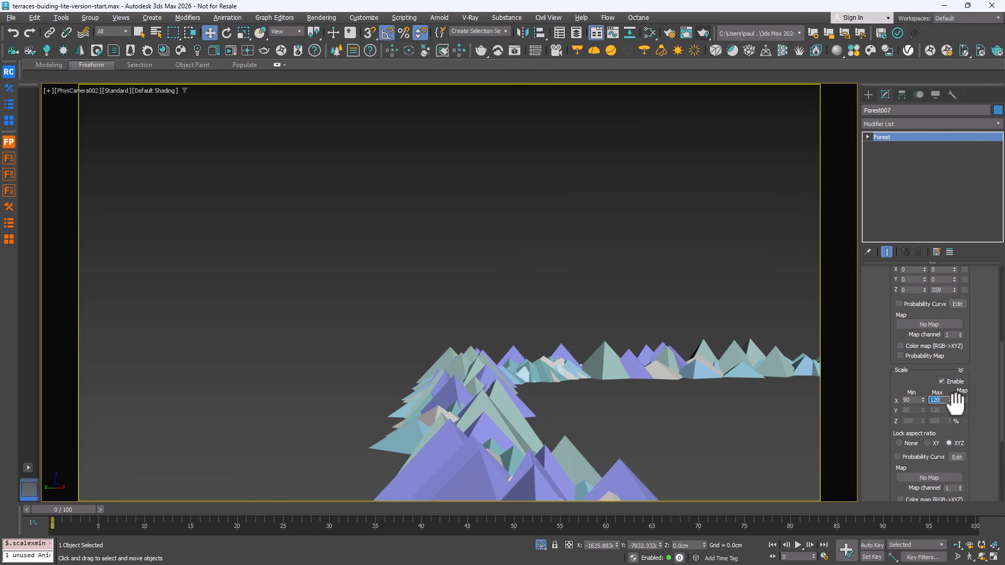
pyautogui.write('110')
pyautogui.press('Return')
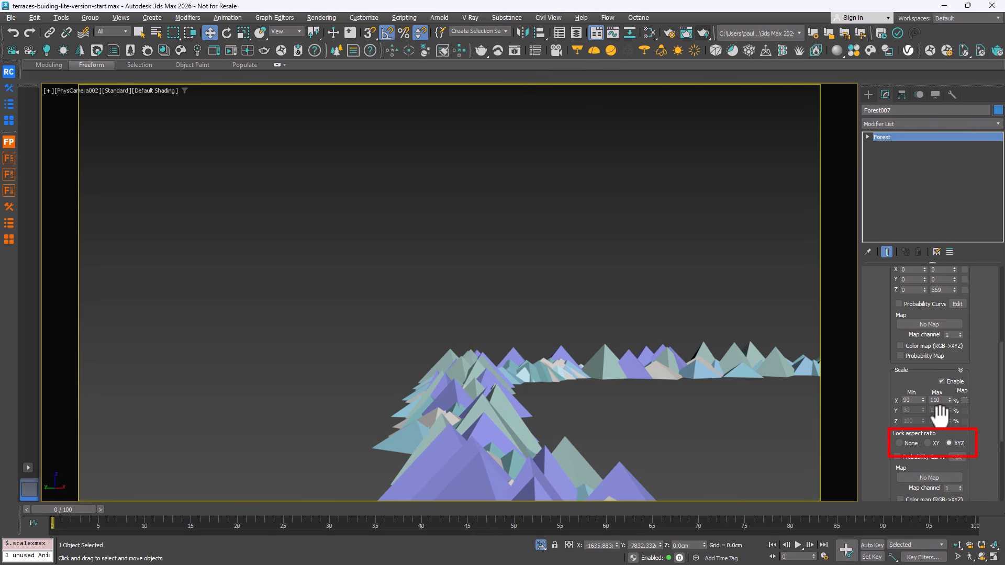
# - Lock the scale's aspect ratio to XY only and flatten the path rocks with a Z scale of 10 to 15 %
pyautogui.click(931, 442)
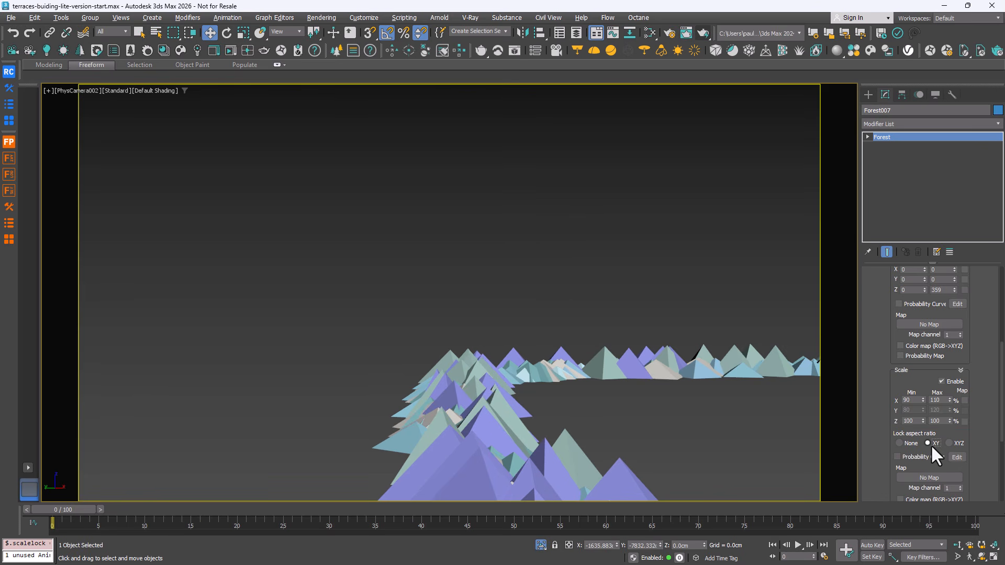
pyautogui.doubleClick(910, 421)
pyautogui.write('10')
pyautogui.press('Tab')
pyautogui.write('15')
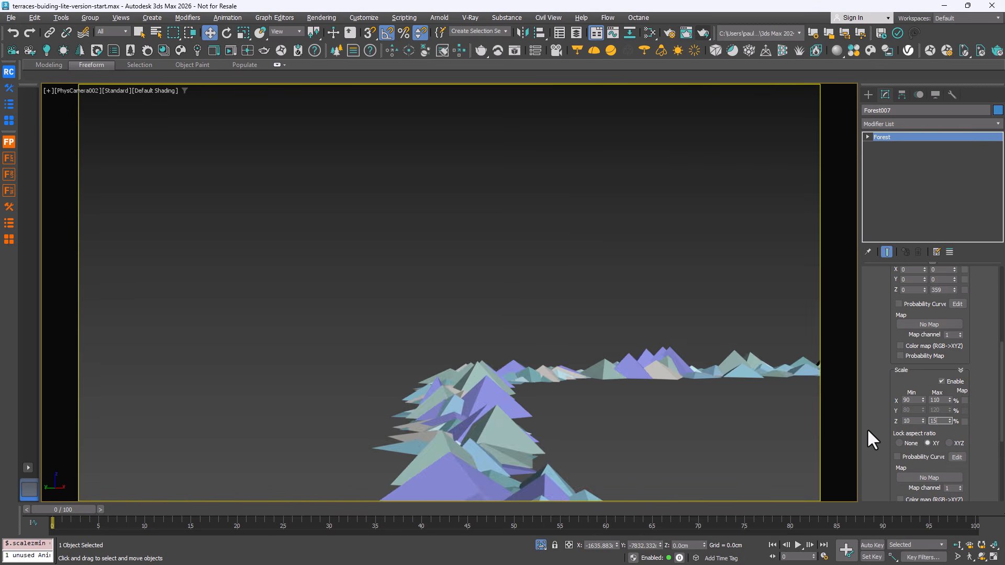
pyautogui.press('Tab')
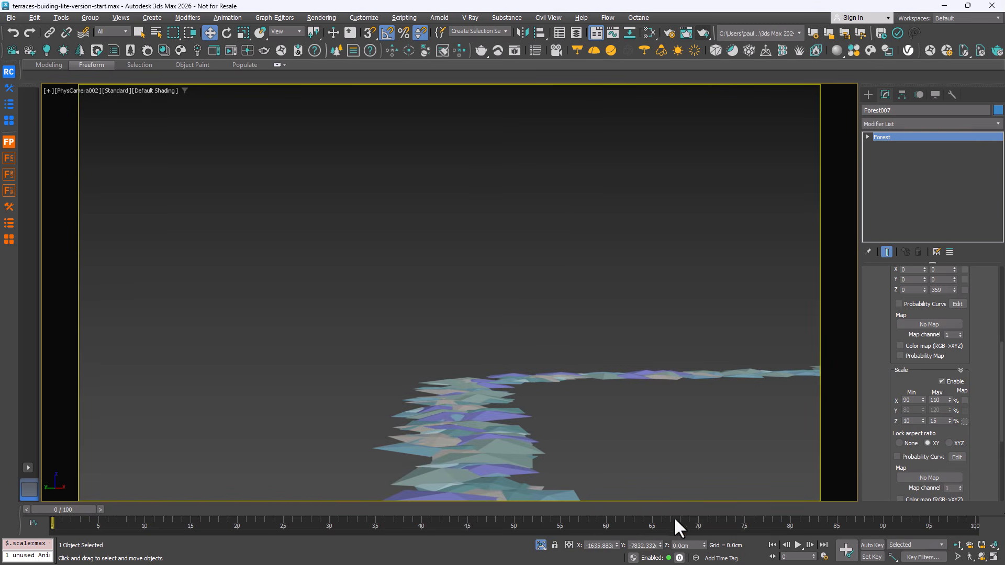
pyautogui.scroll(5, 882, 366)
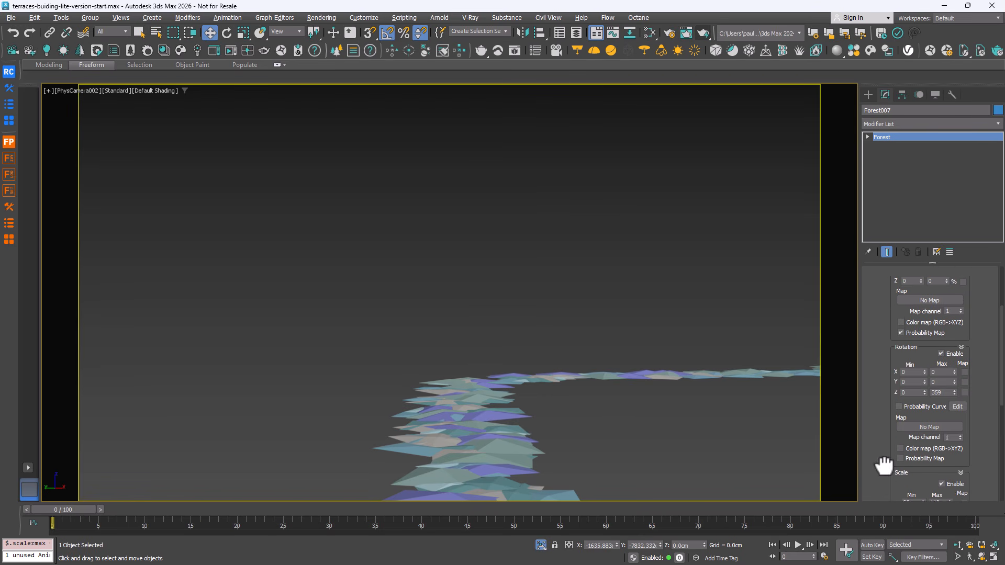
pyautogui.scroll(5, 879, 367)
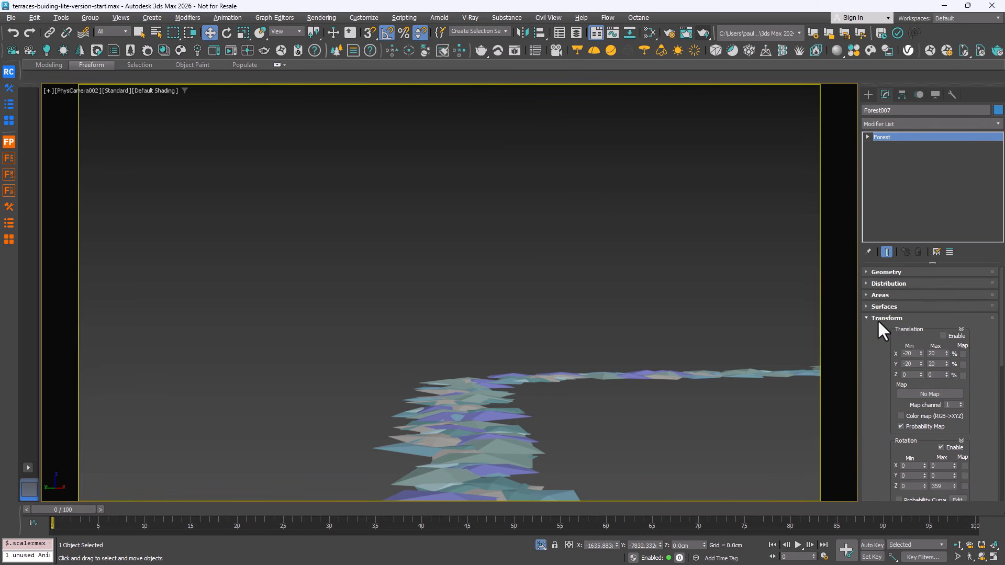
pyautogui.click(878, 325)
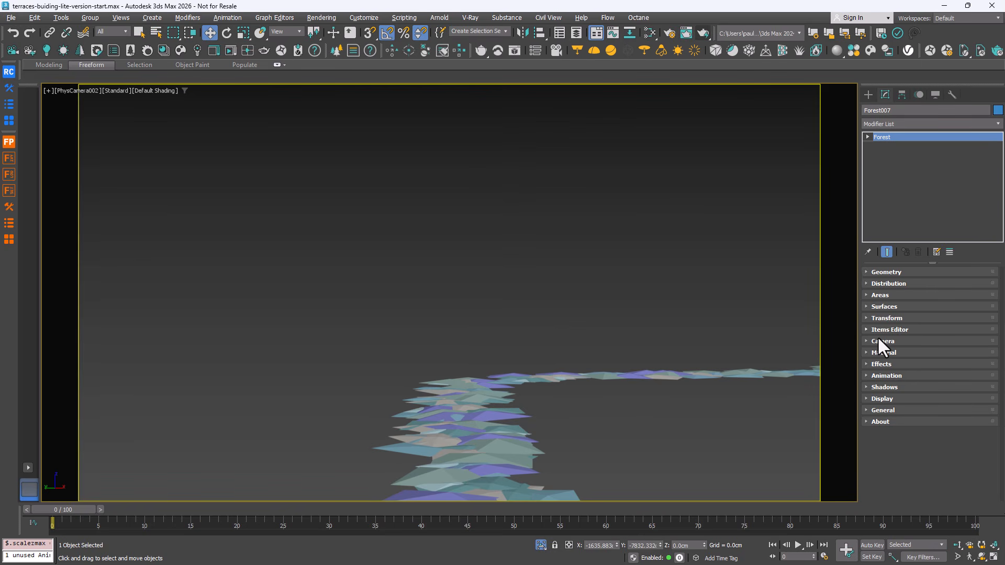
# - Enable collisions for the path rocks with preview on viewport and reduce the collision radius
pyautogui.click(880, 295)
pyautogui.scroll(-3, 882, 393)
pyautogui.scroll(-5, 877, 413)
pyautogui.click(903, 400)
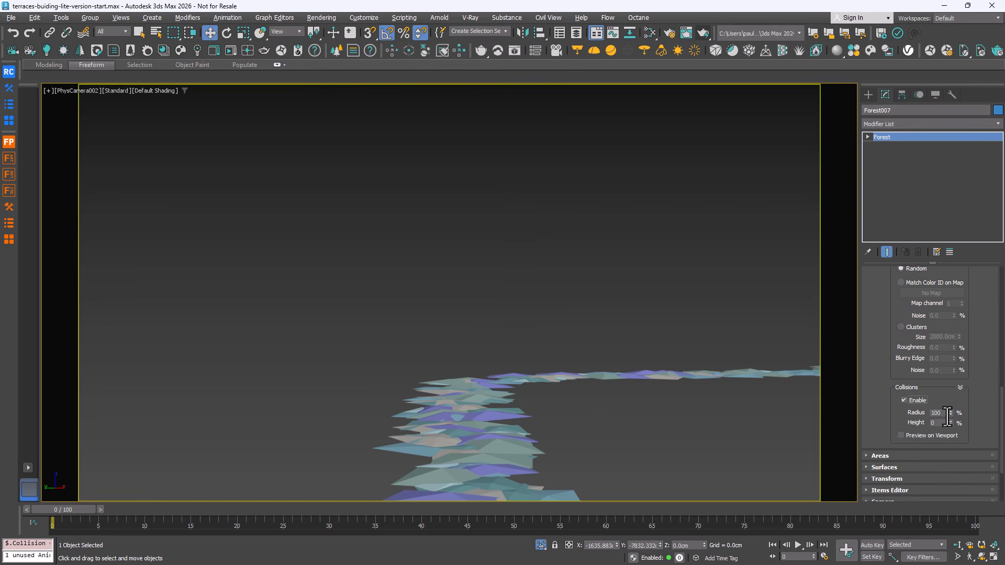
pyautogui.click(900, 435)
pyautogui.moveTo(950, 414); pyautogui.dragTo(949, 441)
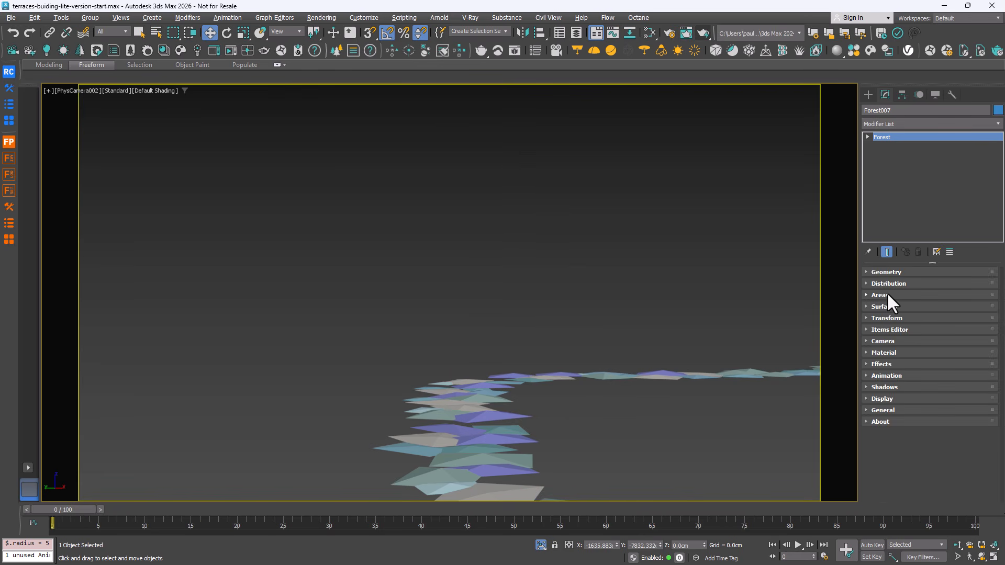
# - Turn on the Scale falloff in the path rocks' area settings and close its falloff curve
pyautogui.click(887, 295)
pyautogui.moveTo(876, 411); pyautogui.dragTo(876, 255)
pyautogui.click(901, 401)
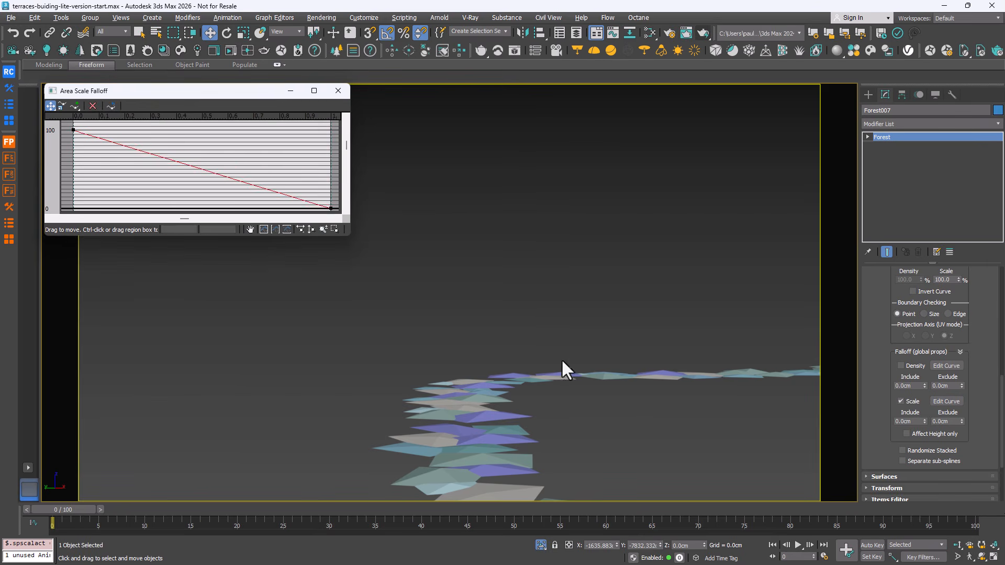
pyautogui.click(336, 91)
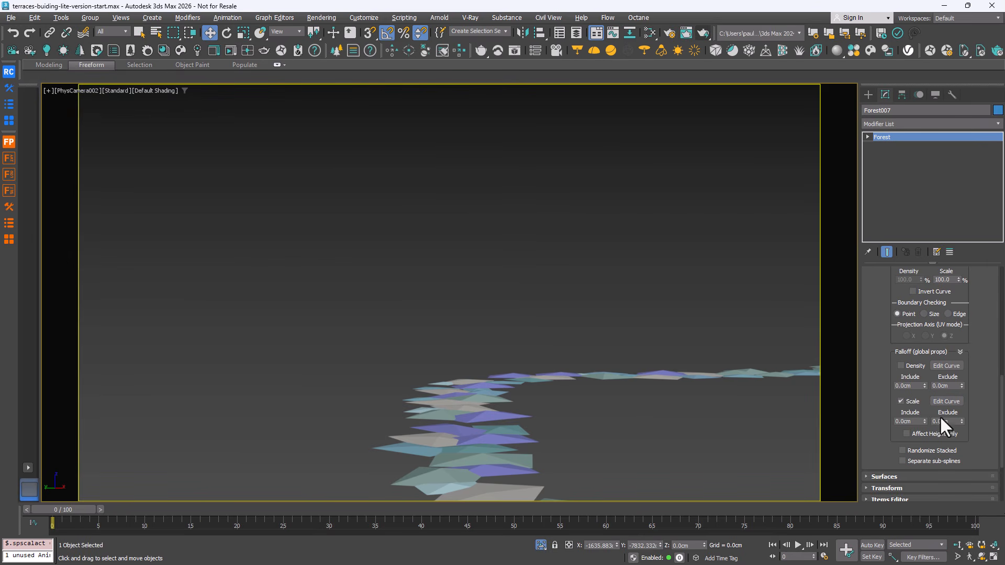
# - Set the scale falloff's Include distance to about 110.478 cm and raise the end point of the Area Scale Falloff curve
pyautogui.moveTo(924, 421); pyautogui.dragTo(254, 555)
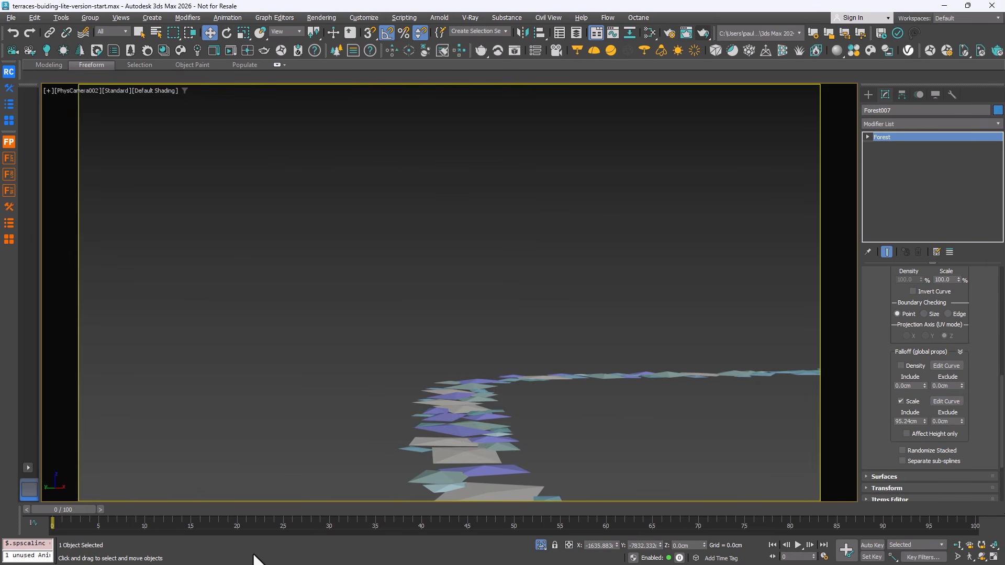
pyautogui.moveTo(924, 421); pyautogui.dragTo(933, 418)
pyautogui.click(947, 401)
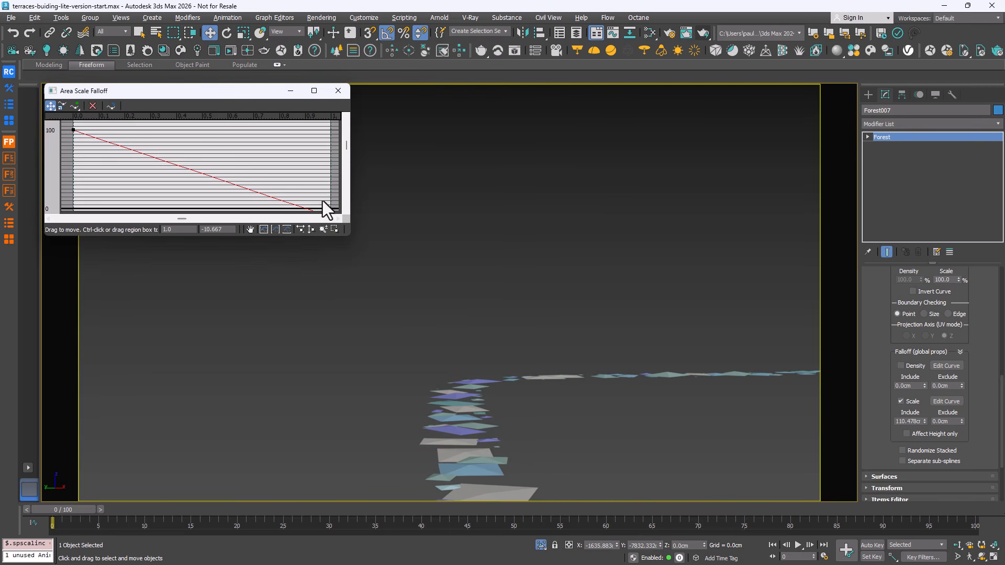
pyautogui.moveTo(287, 209); pyautogui.dragTo(284, 174)
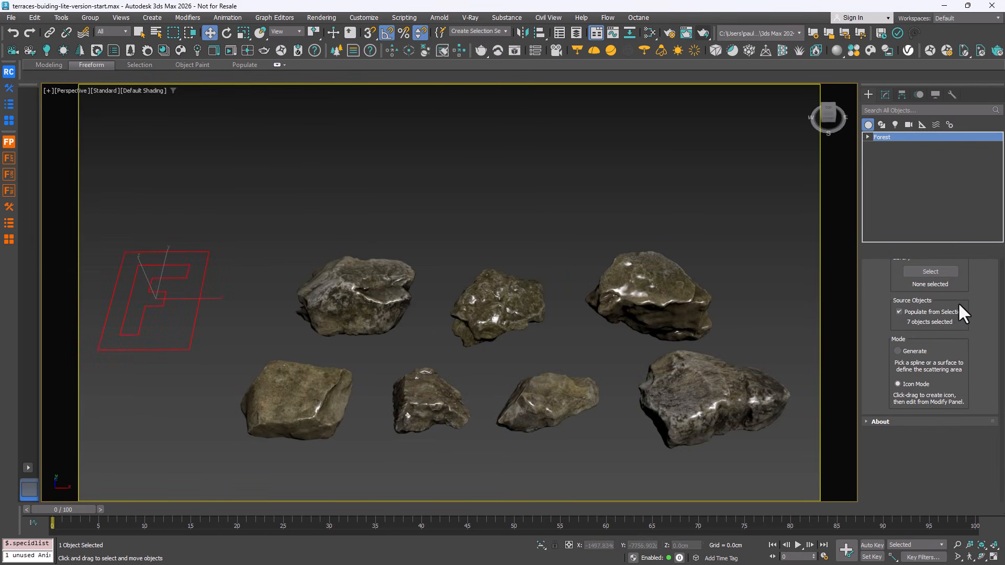
# - Add the foreground terrain surf_foreground as the surface of the second rock Forest created beside the rocks
pyautogui.click(910, 308)
pyautogui.moveTo(883, 306); pyautogui.dragTo(883, 413)
pyautogui.click(898, 371)
pyautogui.scroll(-8, 366, 345)
pyautogui.moveTo(365, 345); pyautogui.dragTo(524, 418, button='middle')
pyautogui.click(474, 335)
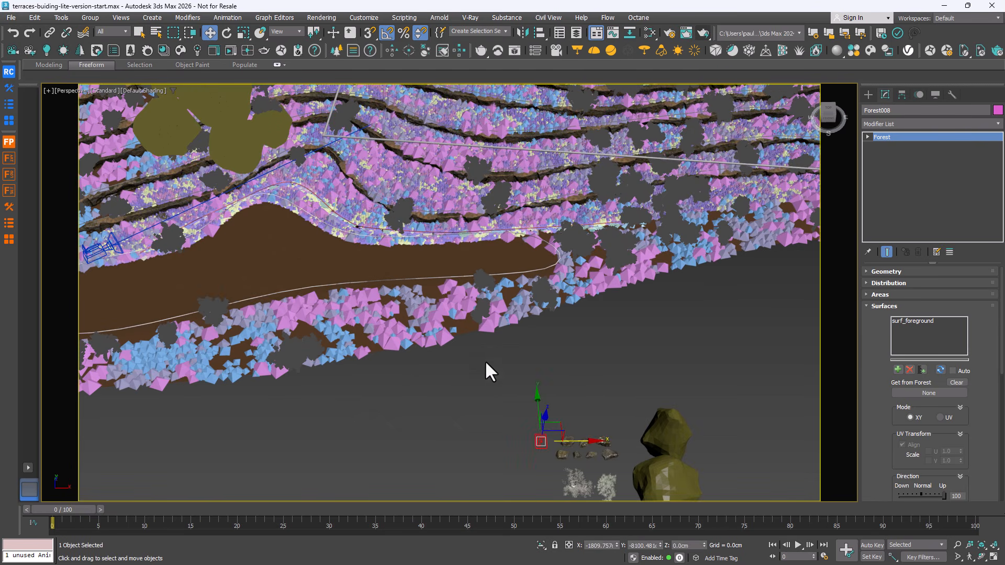
# - Turn on the Surface Area of the second rock Forest to scatter rocks over the whole foreground terrain
pyautogui.click(883, 307)
pyautogui.click(885, 294)
pyautogui.scroll(-2, 890, 314)
pyautogui.click(942, 356)
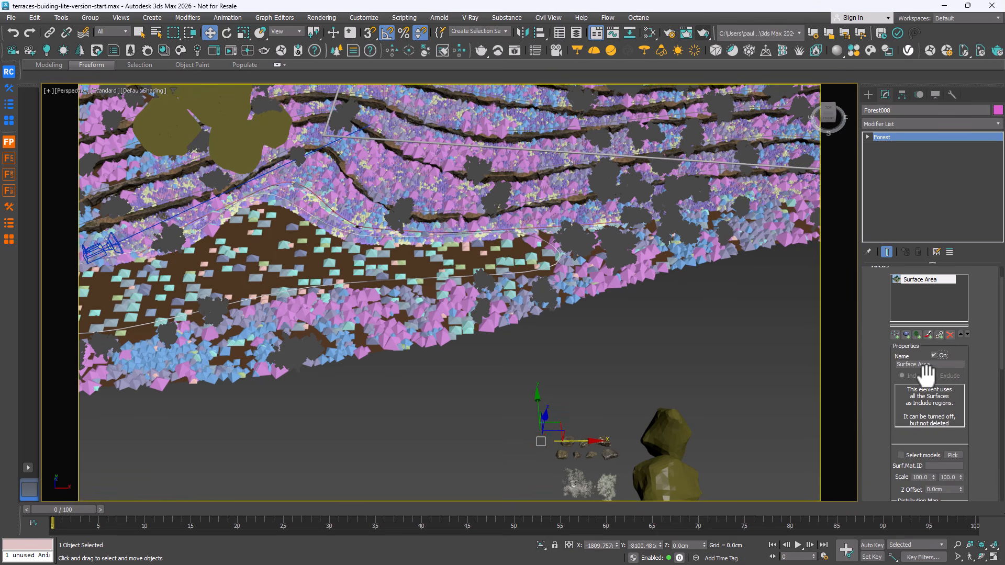
pyautogui.scroll(2, 882, 299)
pyautogui.click(880, 294)
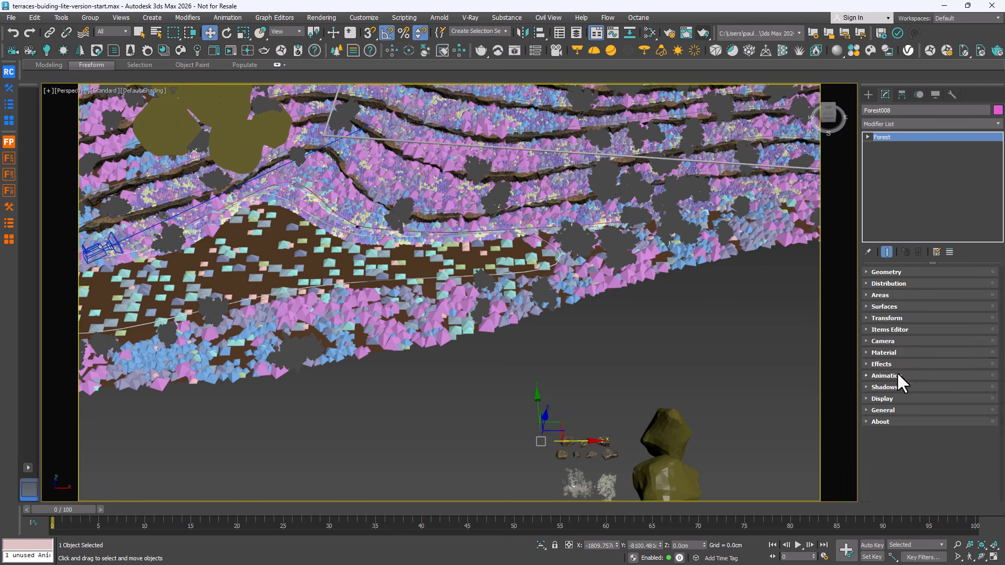
# - Enable random rotation and random scale in the second rock Forest's transform settings
pyautogui.click(900, 372)
pyautogui.scroll(-5, 921, 340)
pyautogui.click(943, 302)
pyautogui.click(944, 430)
pyautogui.scroll(5, 930, 209)
pyautogui.click(891, 318)
# - Set the second rock Forest's distribution map to Full and adjust its density units
pyautogui.click(889, 283)
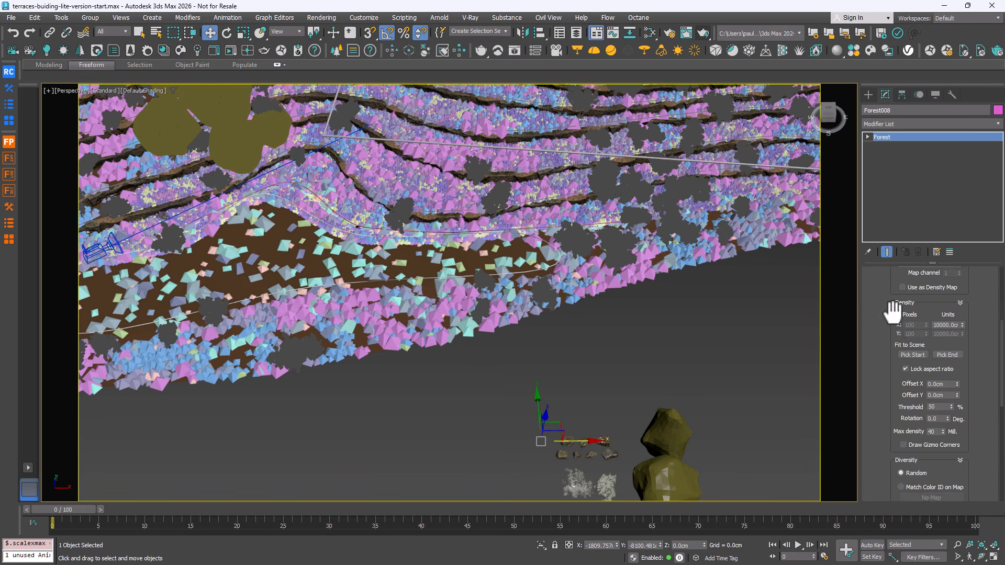
pyautogui.scroll(2, 903, 340)
pyautogui.click(947, 330)
pyautogui.click(928, 346)
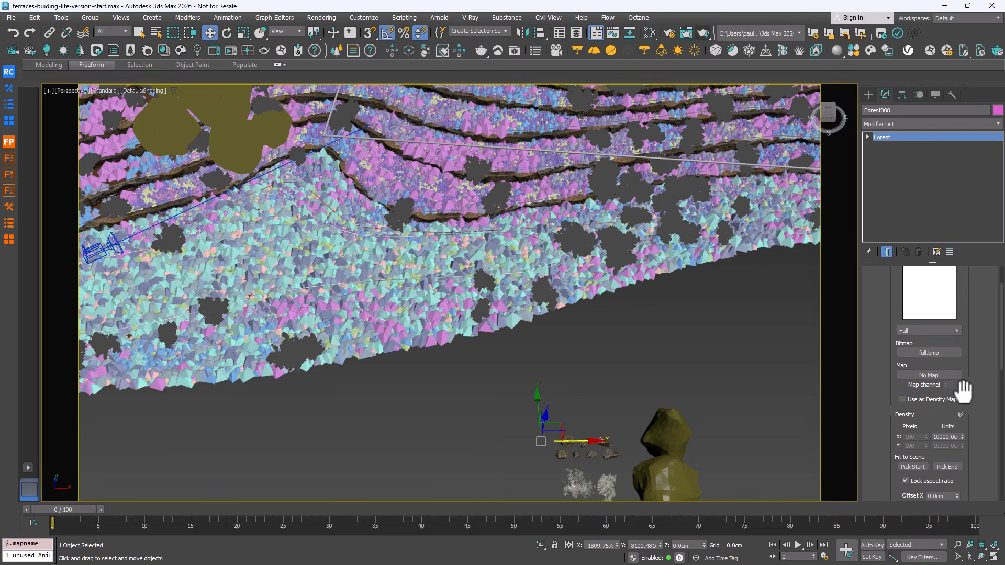
pyautogui.click(962, 435)
pyautogui.moveTo(962, 434); pyautogui.dragTo(895, 433)
# - Enable collisions for the second rock Forest with preview on viewport and reduce the collision radius to about 45 %
pyautogui.scroll(-5, 898, 288)
pyautogui.click(904, 432)
pyautogui.click(939, 468)
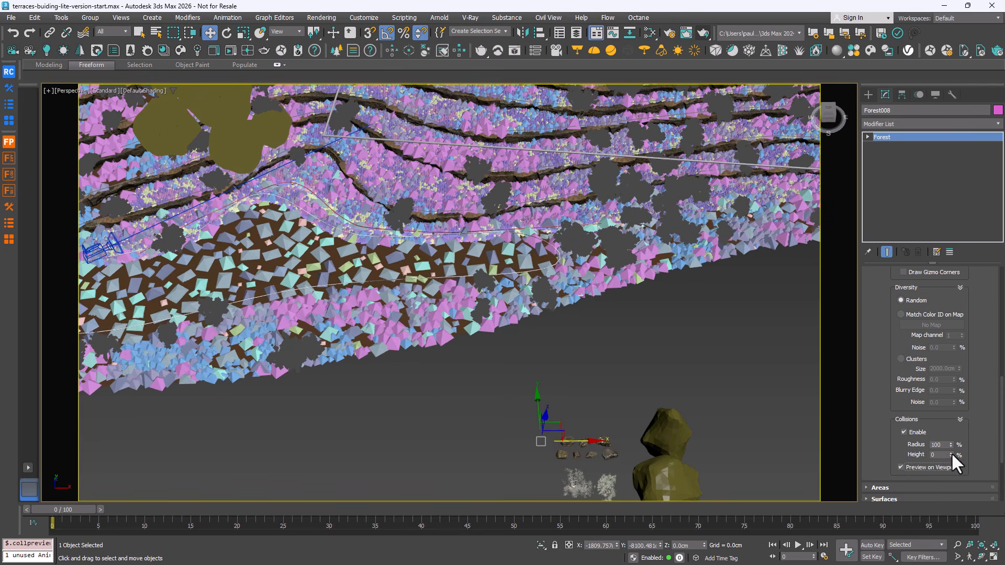
pyautogui.moveTo(952, 443); pyautogui.dragTo(953, 466)
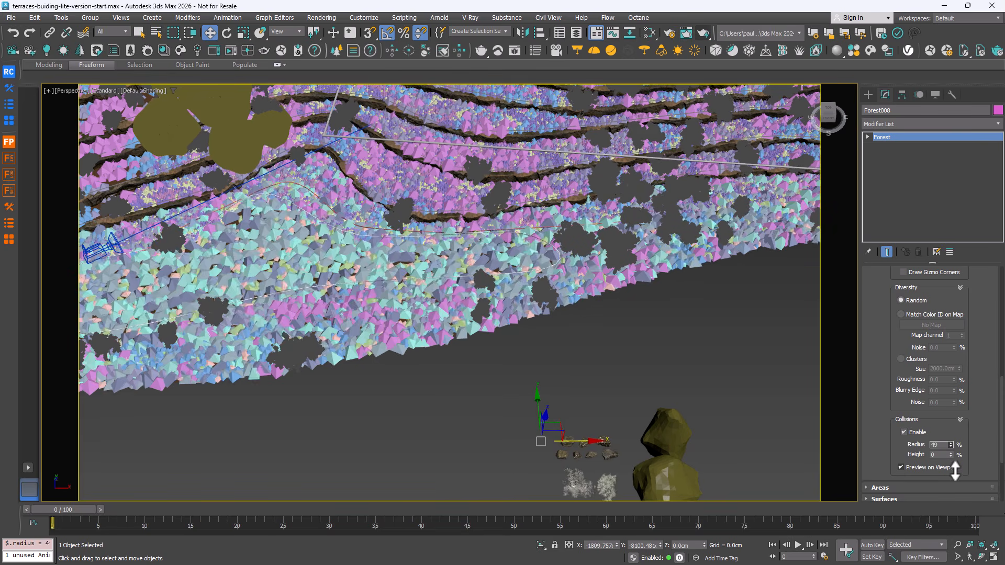
pyautogui.moveTo(338, 366); pyautogui.dragTo(574, 398, button='middle')
pyautogui.scroll(4, 574, 397)
pyautogui.moveTo(952, 442); pyautogui.dragTo(953, 449)
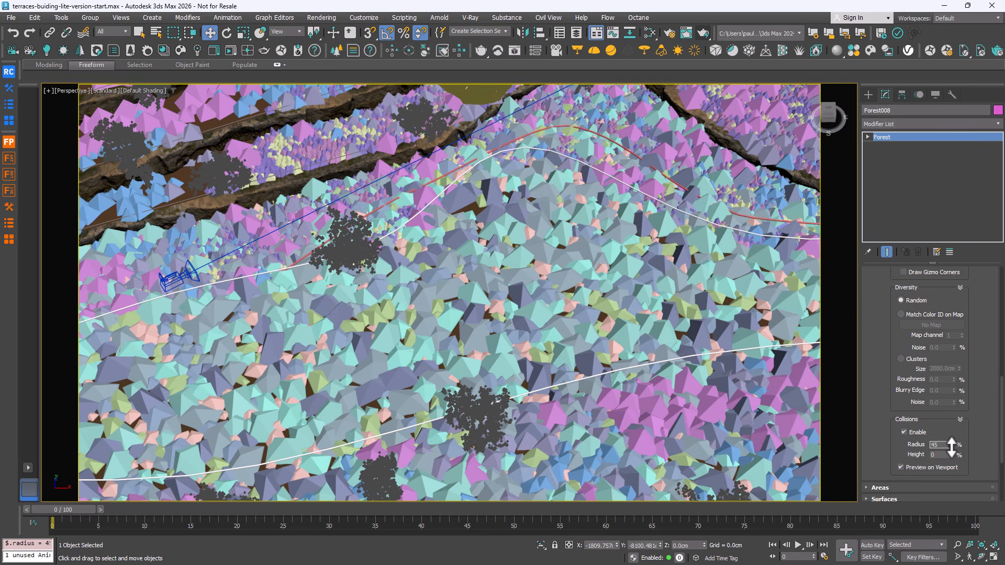
# - Turn off the second rock Forest's Surface Area and add spl_water_master as an include spline area
pyautogui.scroll(8, 874, 314)
pyautogui.click(881, 283)
pyautogui.keyDown('alt'); pyautogui.moveTo(794, 303); pyautogui.dragTo(853, 295, button='middle'); pyautogui.keyUp('alt')
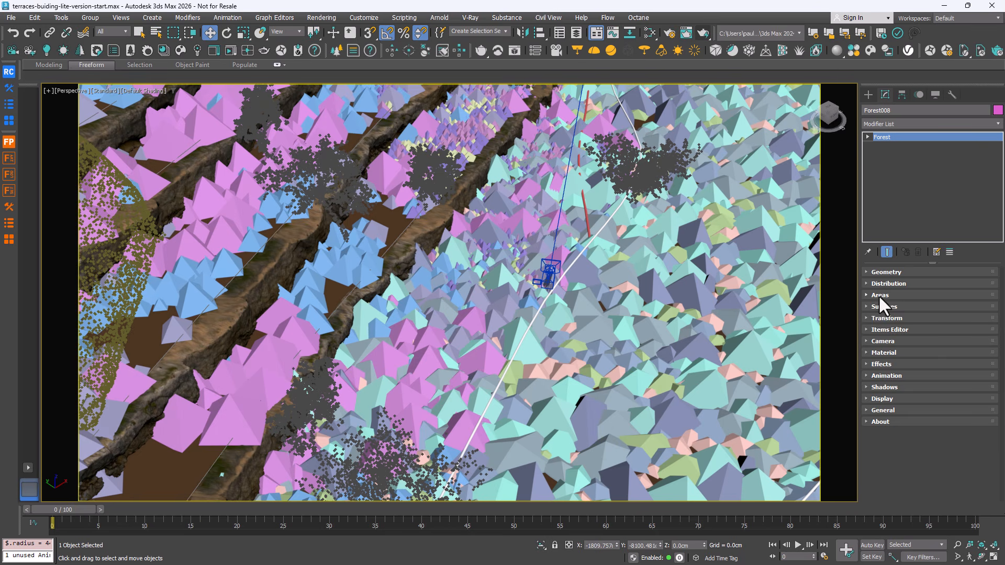
pyautogui.click(879, 295)
pyautogui.scroll(4, 880, 302)
pyautogui.click(936, 384)
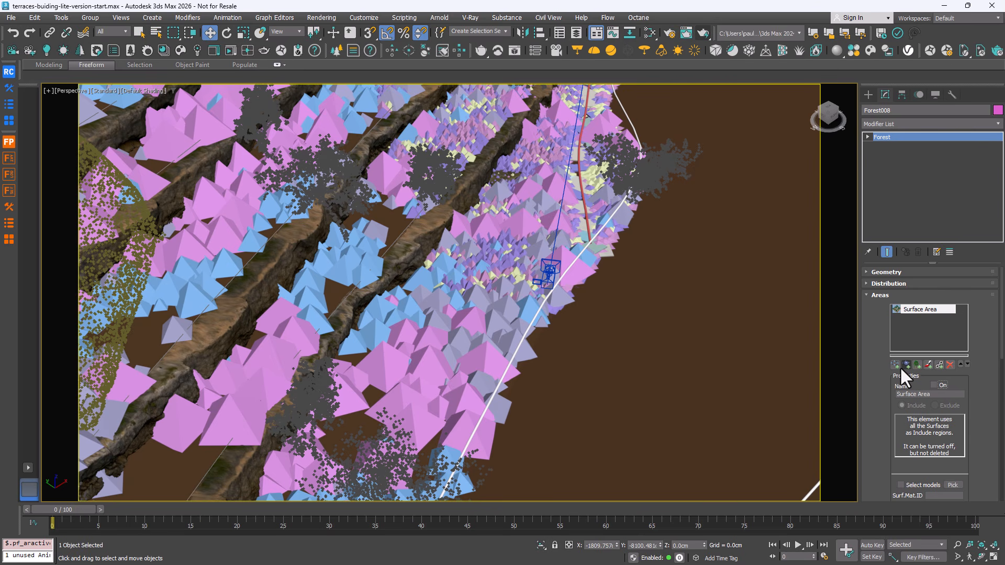
pyautogui.click(897, 366)
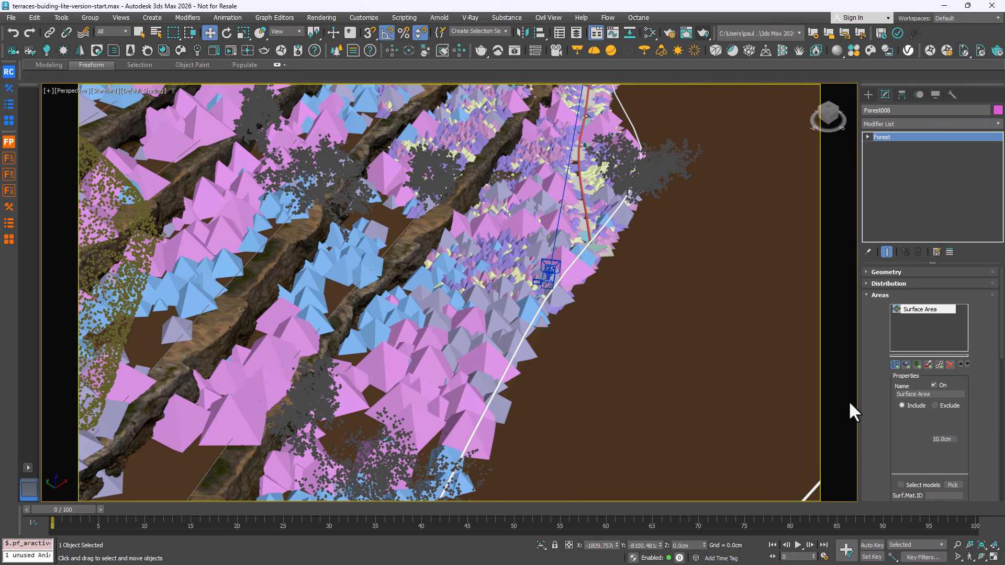
pyautogui.click(527, 331)
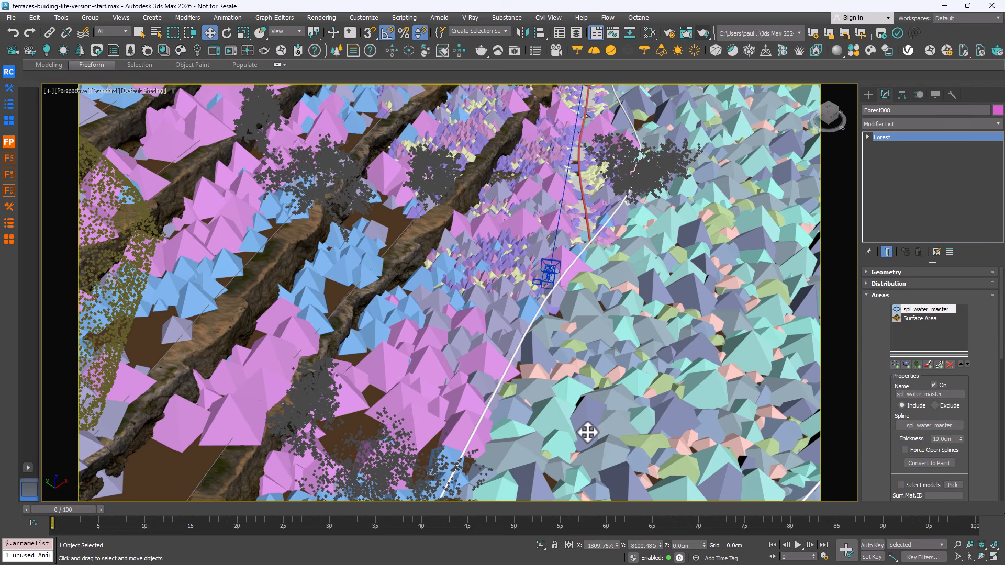
# - Isolate the rock Forest, force spl_water_master to act as an open spline, and widen its thickness to about 397 cm
pyautogui.hotkey('alt', 'q')
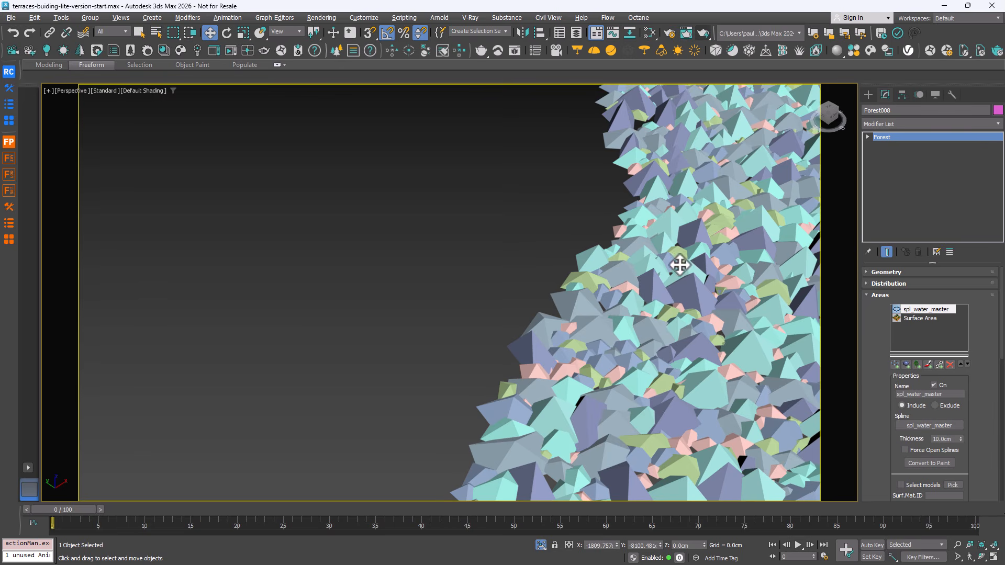
pyautogui.moveTo(682, 419); pyautogui.dragTo(549, 309, button='middle')
pyautogui.scroll(-3, 877, 436)
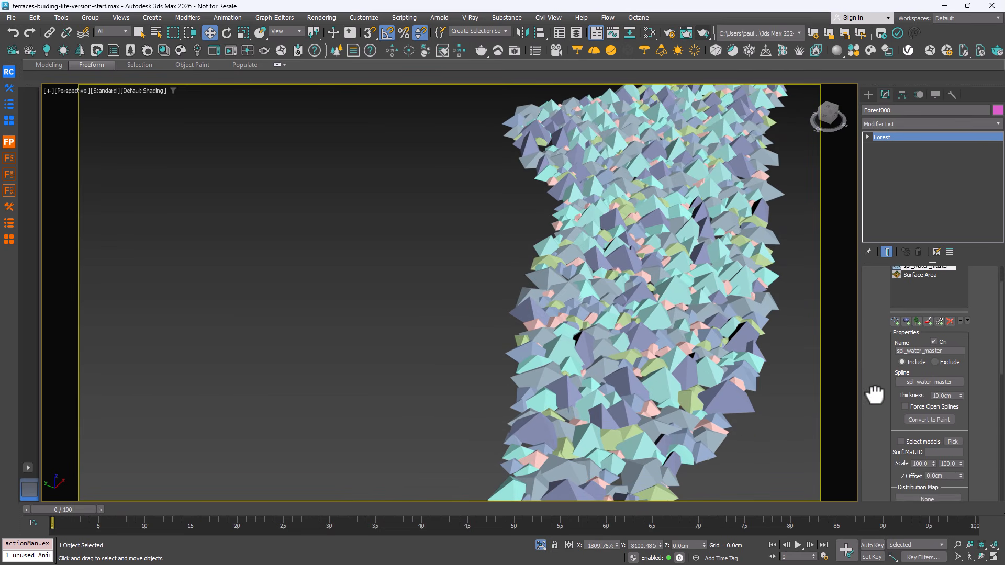
pyautogui.click(917, 403)
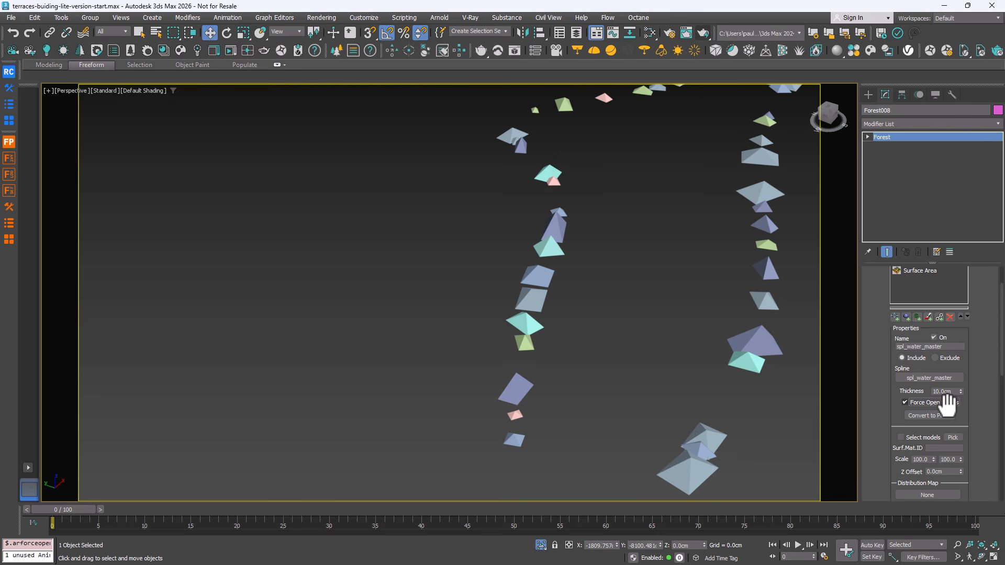
pyautogui.moveTo(960, 391); pyautogui.dragTo(985, 46)
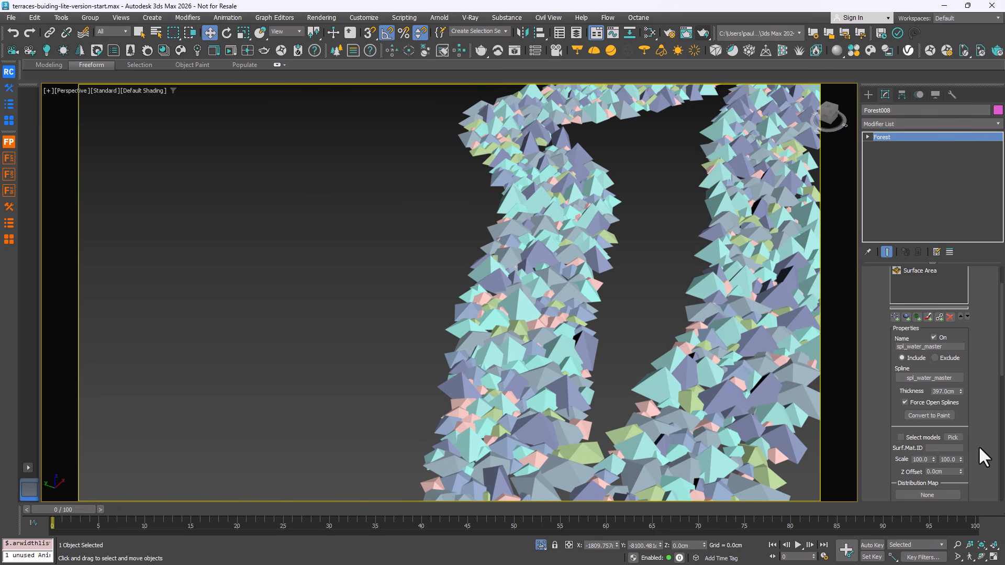
# - Enable density falloff for the shoreline rocks, view its curve, and raise the Include distance to about 394 cm
pyautogui.scroll(-10, 943, 414)
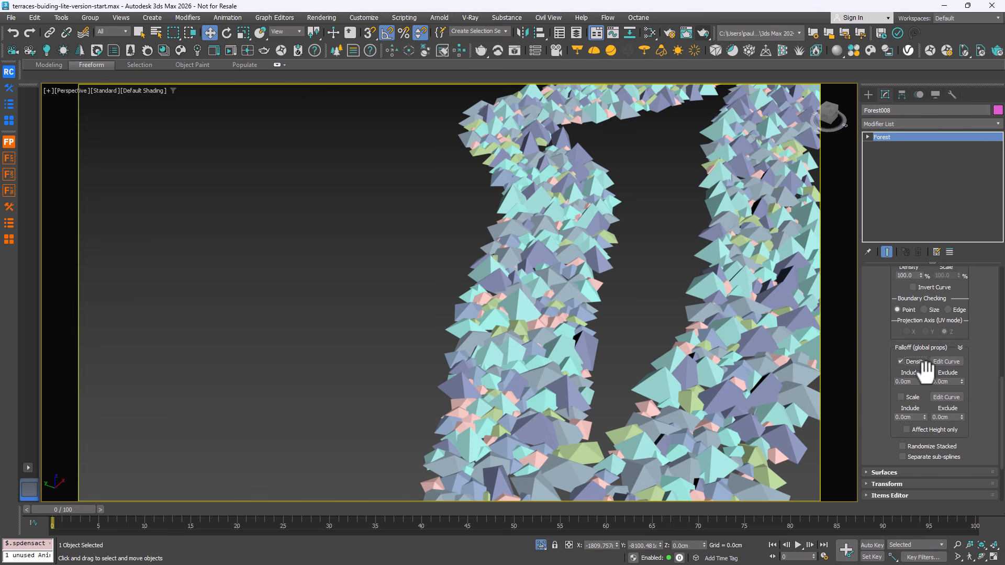
pyautogui.click(945, 361)
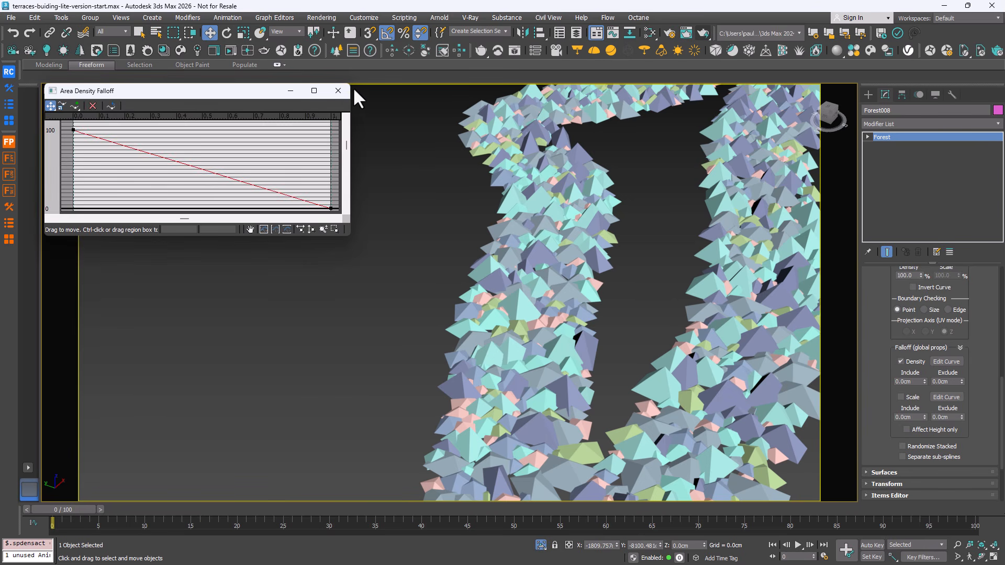
pyautogui.click(344, 89)
pyautogui.click(896, 382)
pyautogui.moveTo(925, 381); pyautogui.dragTo(901, 341)
# - Enable scale falloff for the shoreline rocks and raise the end point of its curve to about 34
pyautogui.scroll(-2, 914, 385)
pyautogui.click(915, 370)
pyautogui.click(948, 371)
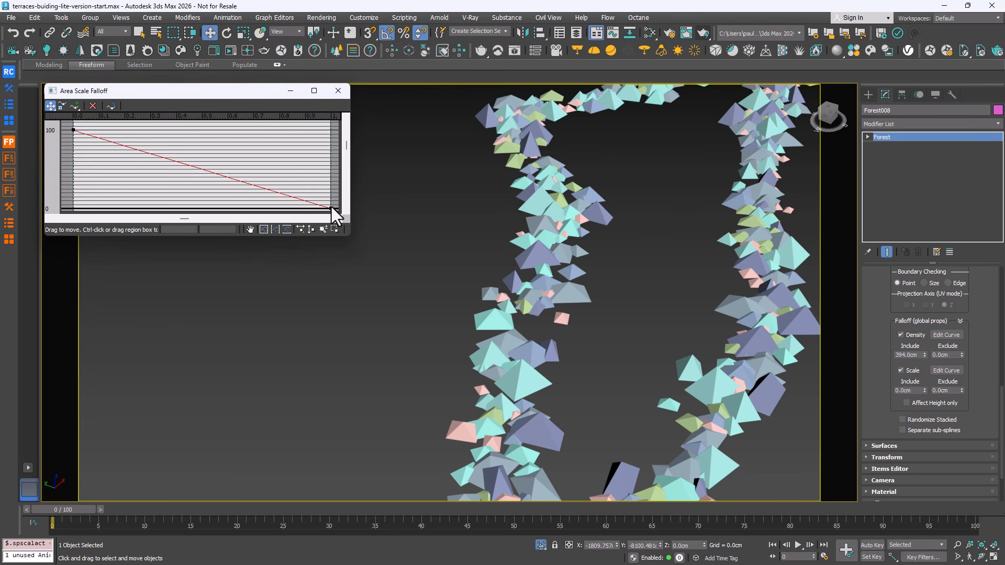
pyautogui.moveTo(331, 206); pyautogui.dragTo(331, 182)
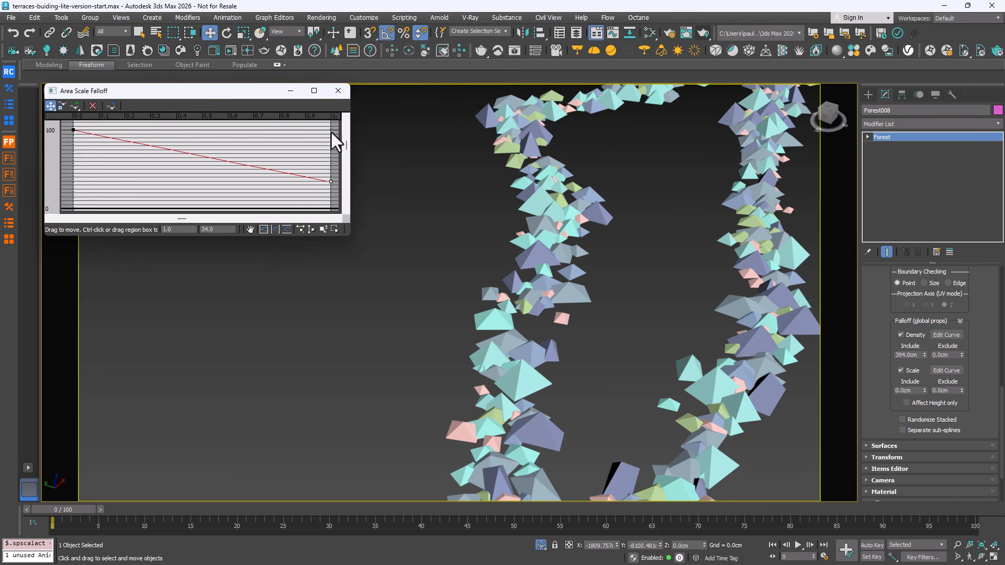
pyautogui.click(337, 91)
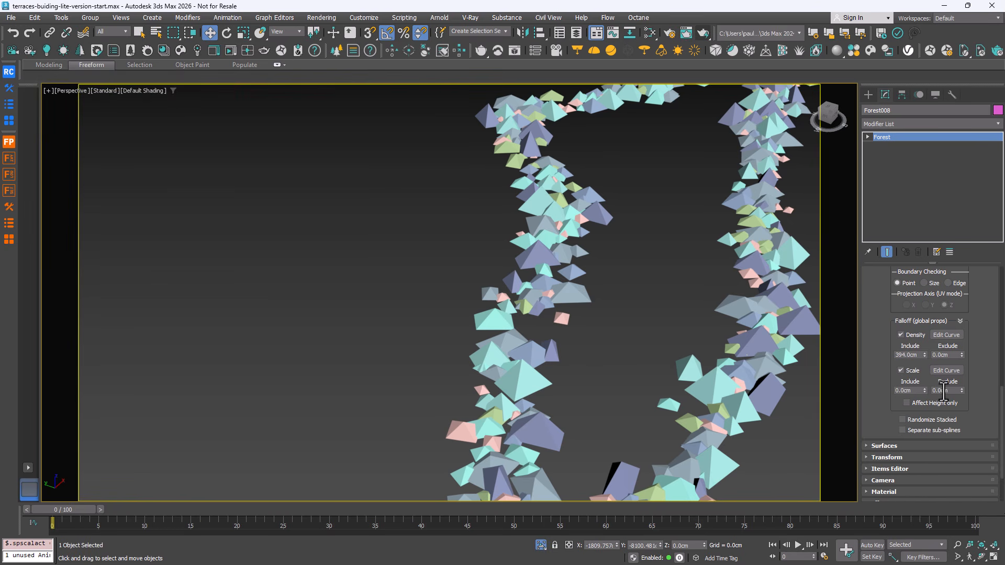
# - Set the scale falloff's Include distance to 400 cm and reduce it to 200 cm
pyautogui.doubleClick(918, 390)
pyautogui.write('400')
pyautogui.press('Return')
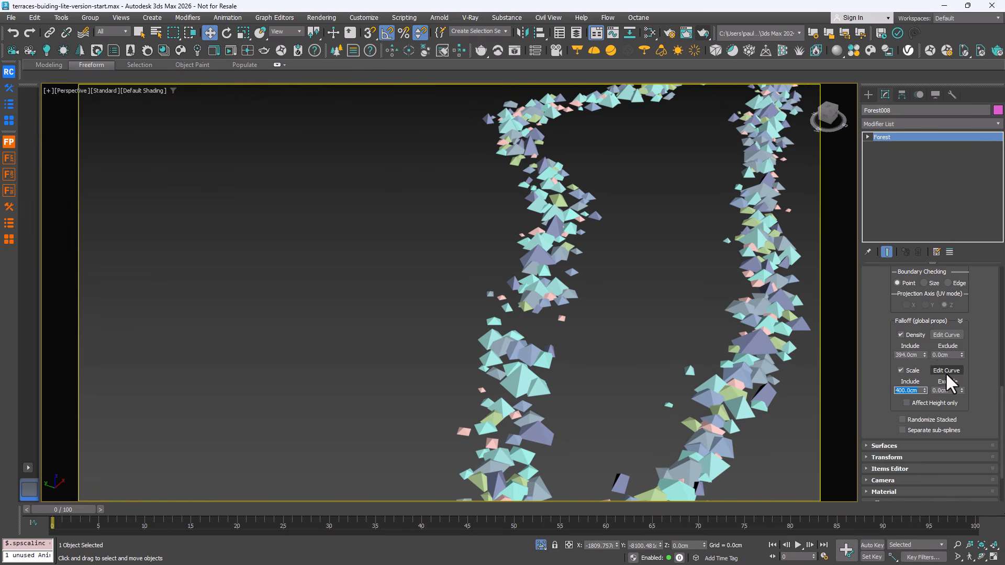
pyautogui.moveTo(923, 388); pyautogui.dragTo(924, 411)
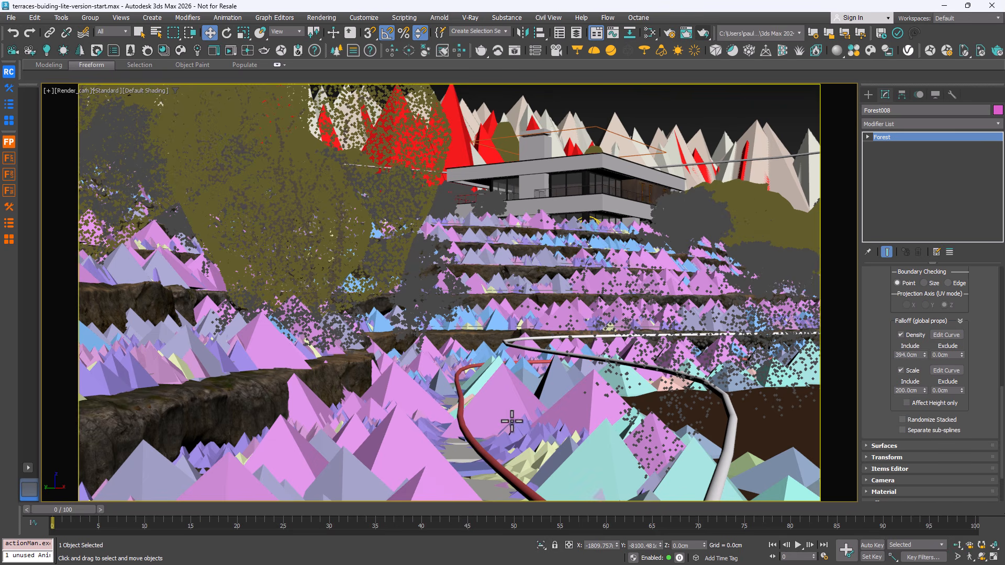
# - Add the spl-path spline to the rock Forest as an exclude area with a thickness of about 170 cm
pyautogui.scroll(10, 877, 377)
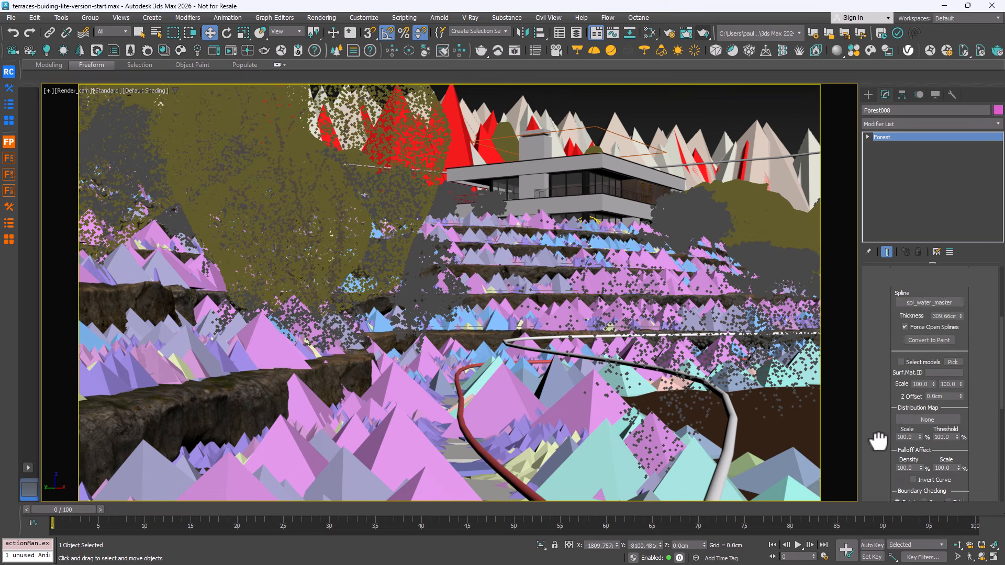
pyautogui.scroll(4, 877, 374)
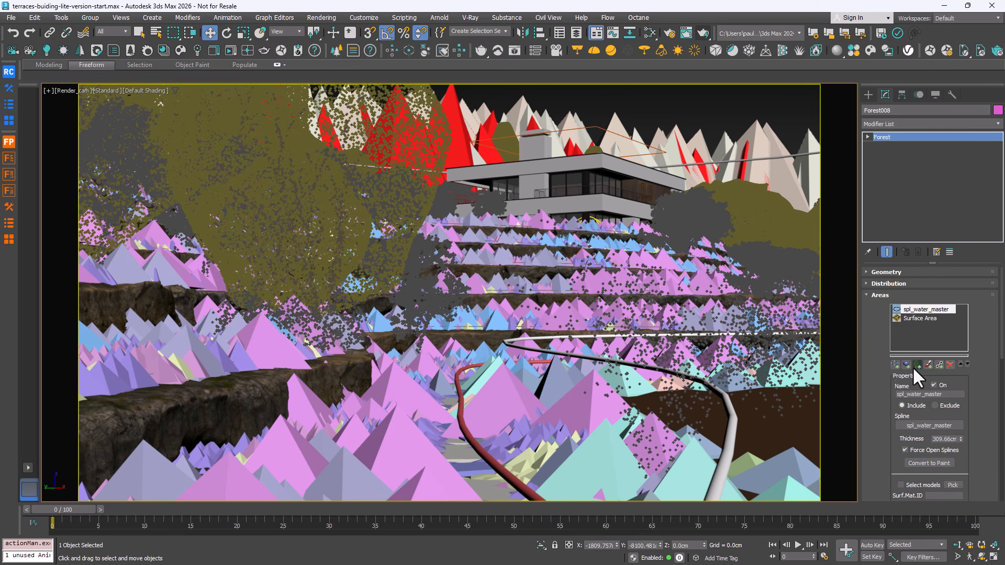
pyautogui.click(895, 364)
pyautogui.click(468, 433)
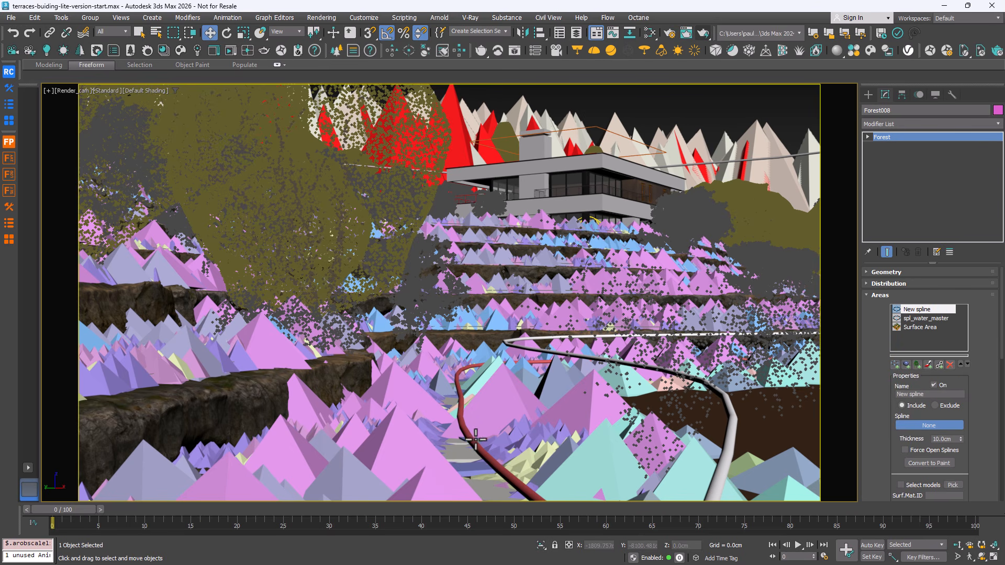
pyautogui.click(950, 406)
pyautogui.moveTo(961, 438); pyautogui.dragTo(948, 264)
pyautogui.moveTo(922, 1); pyautogui.dragTo(554, 203)
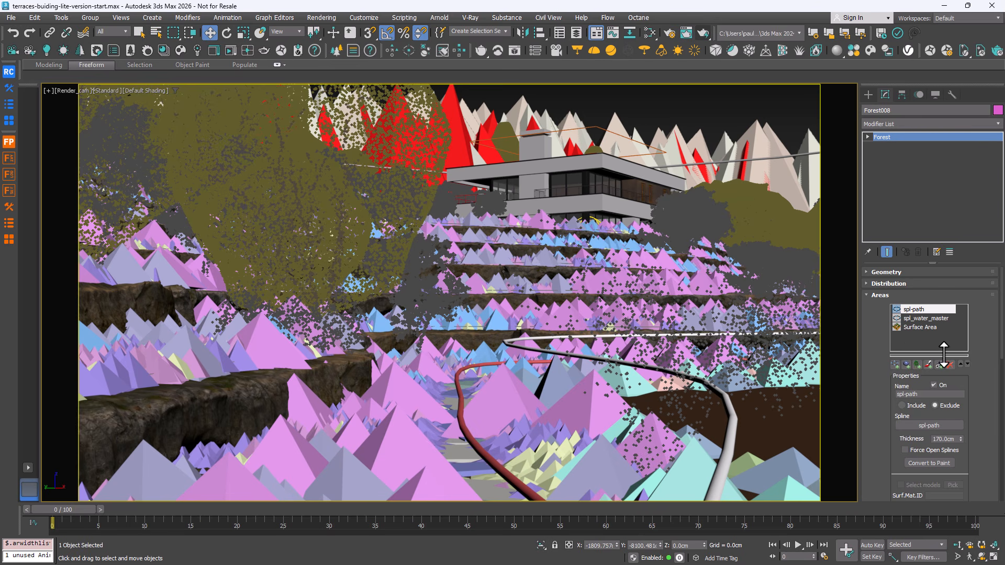
# - Add Forest006 to the rock Forest as a sphere-shaped exclude area and reduce the area's scale
pyautogui.click(913, 366)
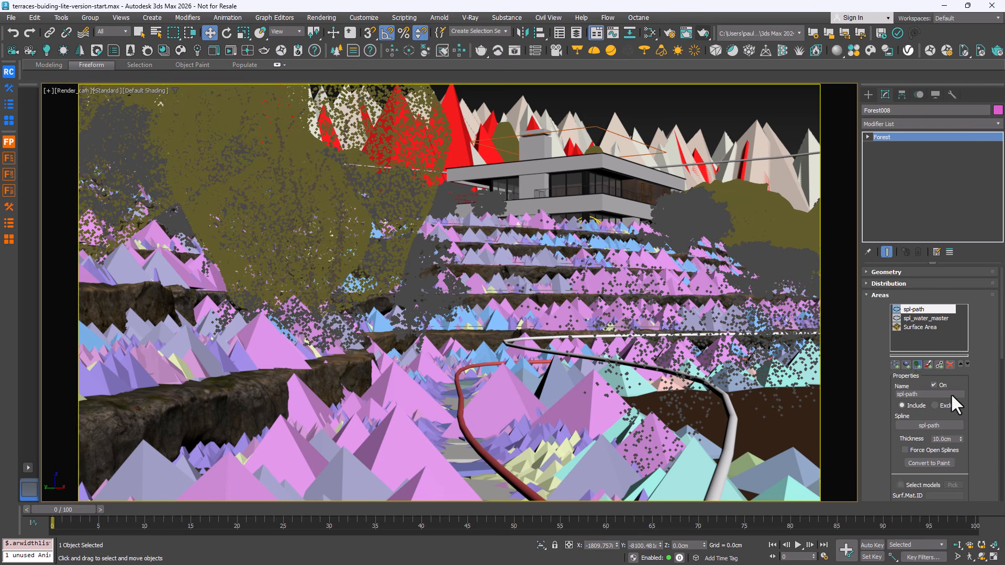
pyautogui.click(399, 444)
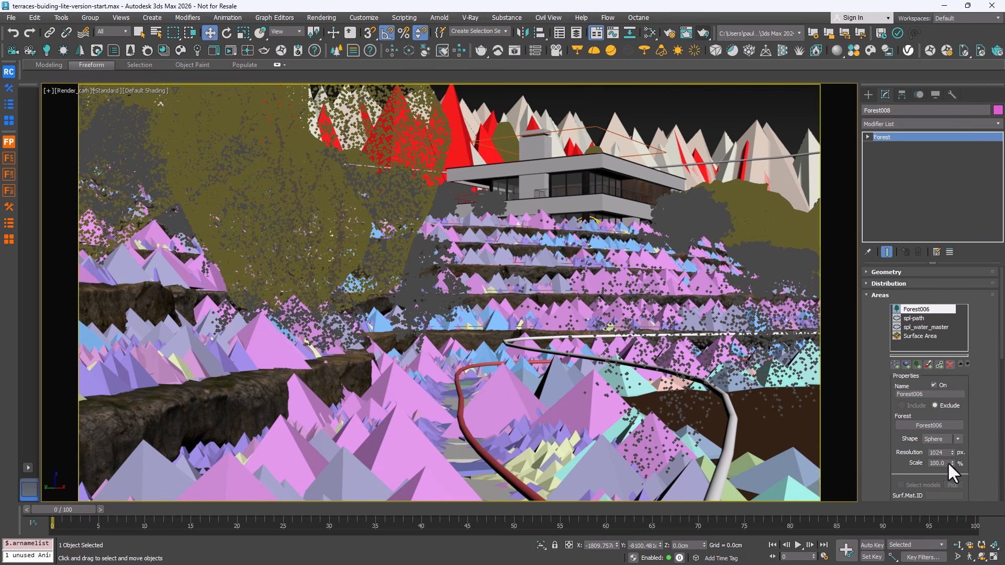
pyautogui.moveTo(952, 464); pyautogui.dragTo(952, 486)
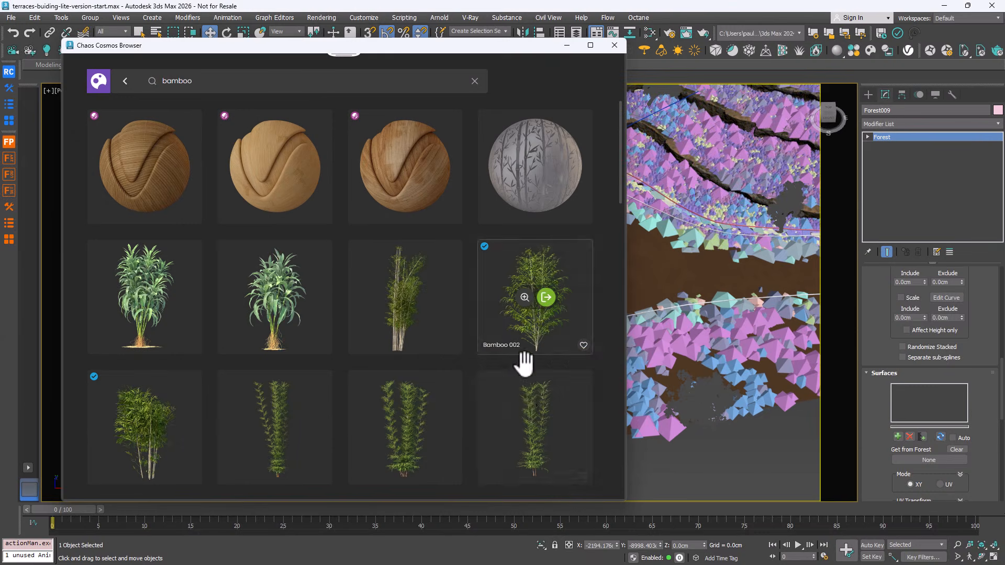
# - Close the Chaos Cosmos browser and assign surf_foreground and surf_terrace_002 as surfaces of the bamboo Forest
pyautogui.moveTo(524, 442)
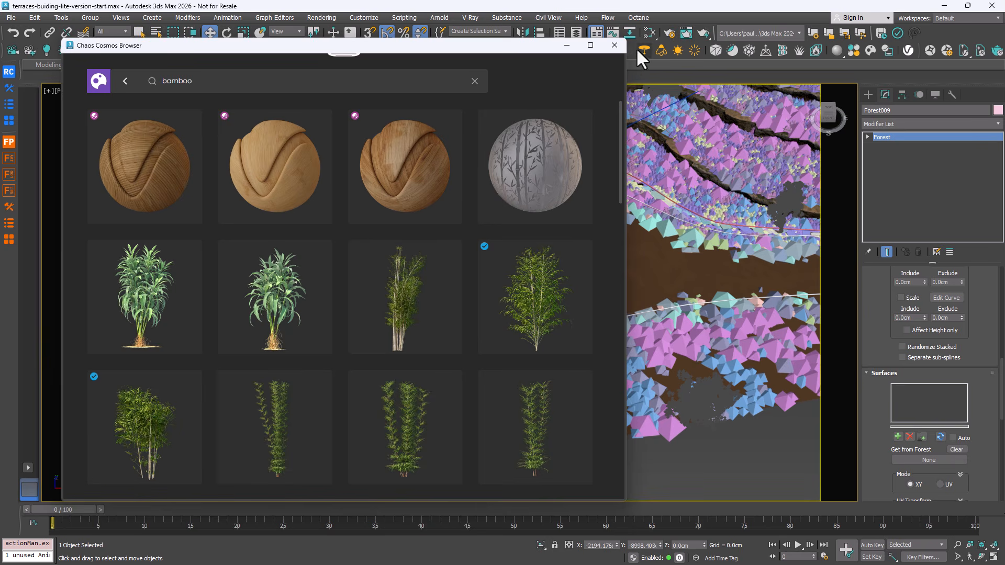
pyautogui.click(615, 45)
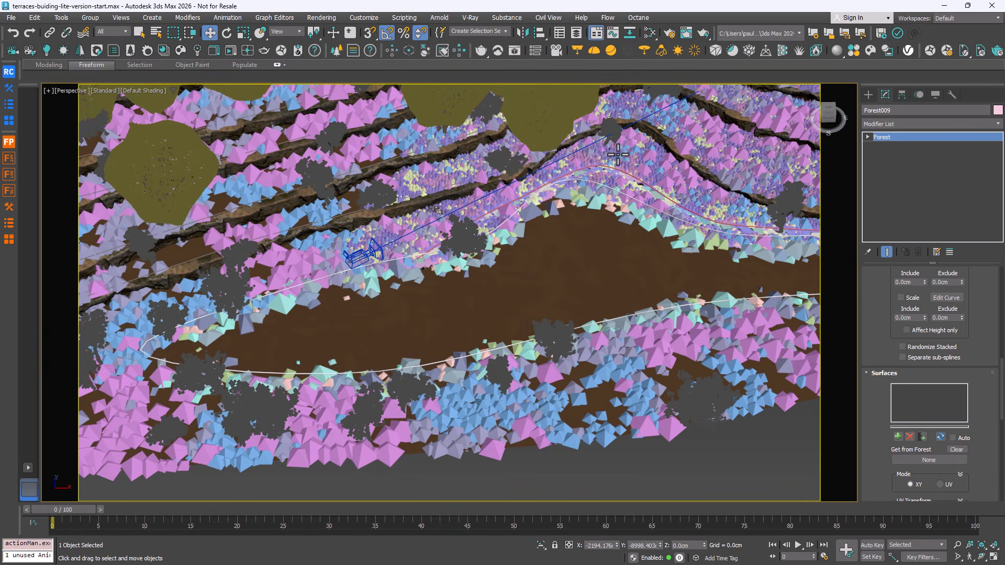
pyautogui.click(896, 437)
pyautogui.click(786, 388)
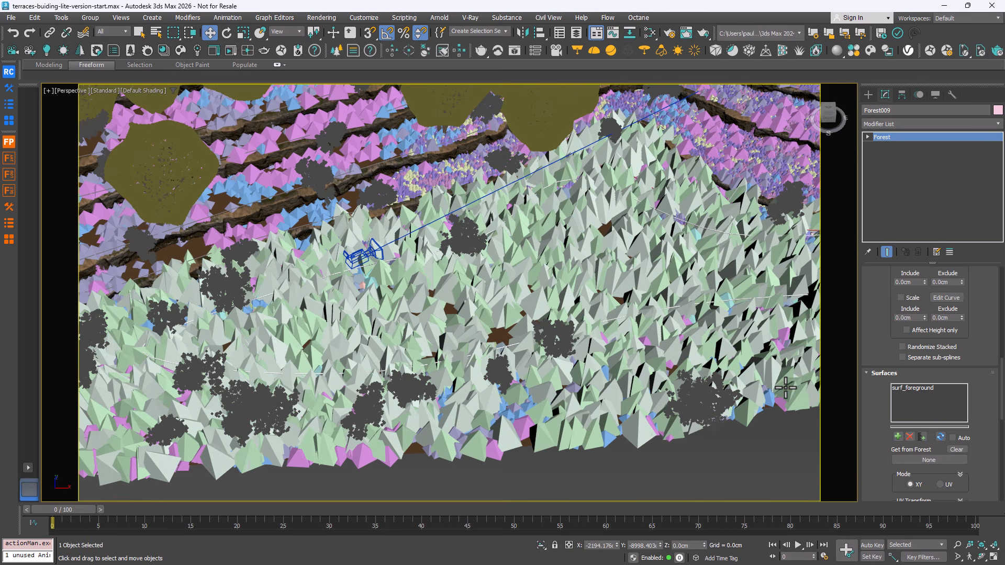
pyautogui.click(898, 437)
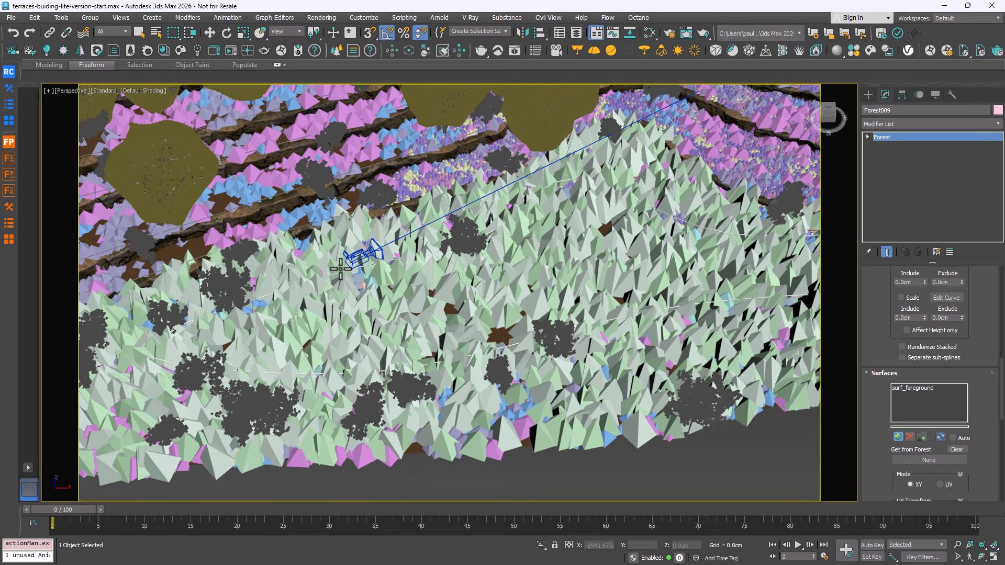
pyautogui.click(201, 256)
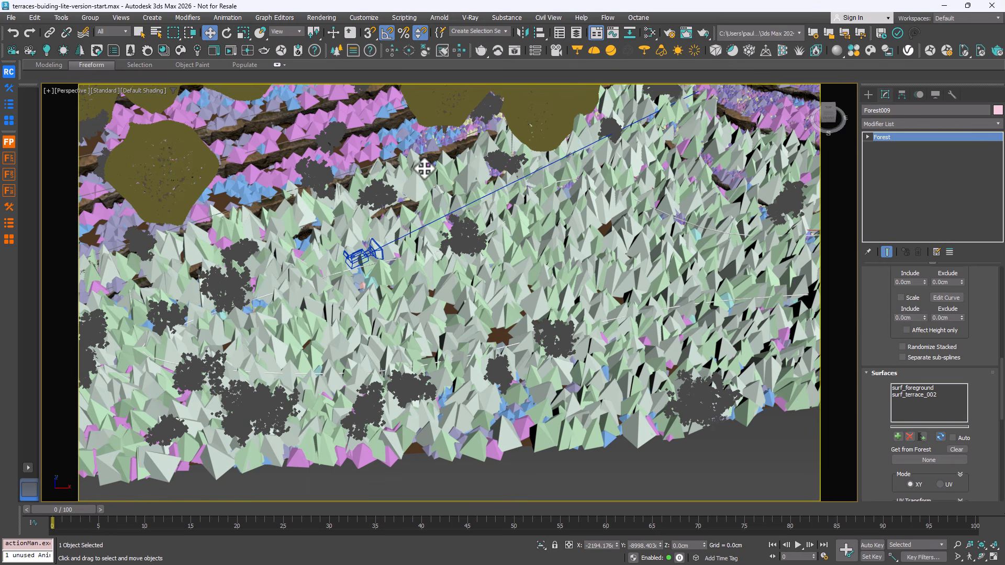
# - Turn off the bamboo Forest's Surface Area and add a new include paint area with its brush active
pyautogui.scroll(-5, 873, 316)
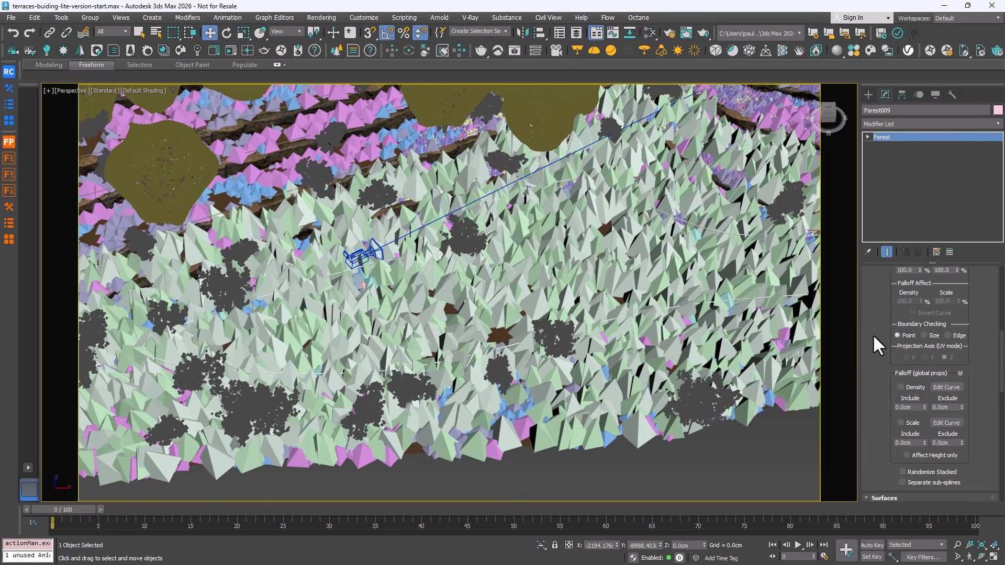
pyautogui.scroll(5, 881, 327)
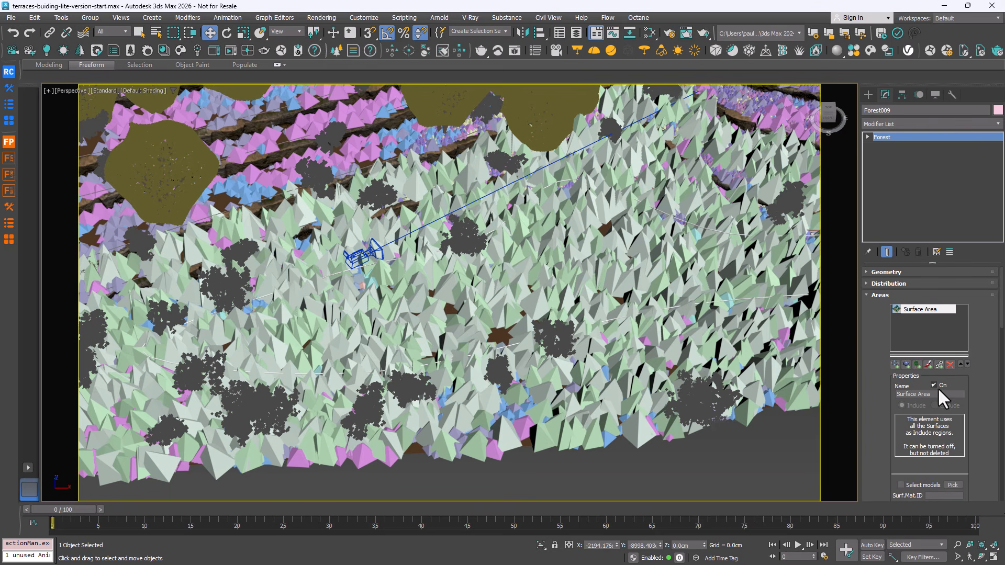
pyautogui.click(937, 387)
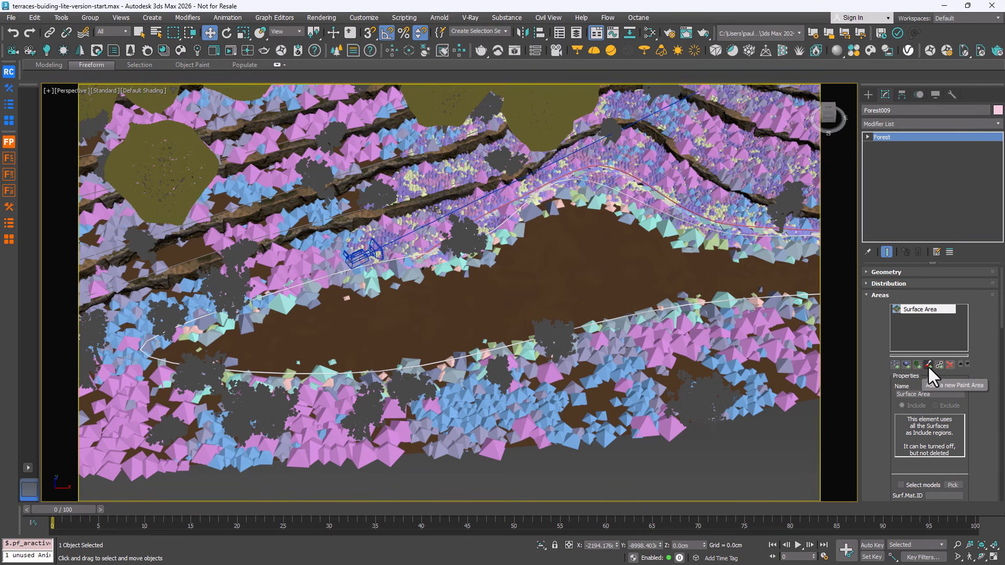
pyautogui.click(927, 366)
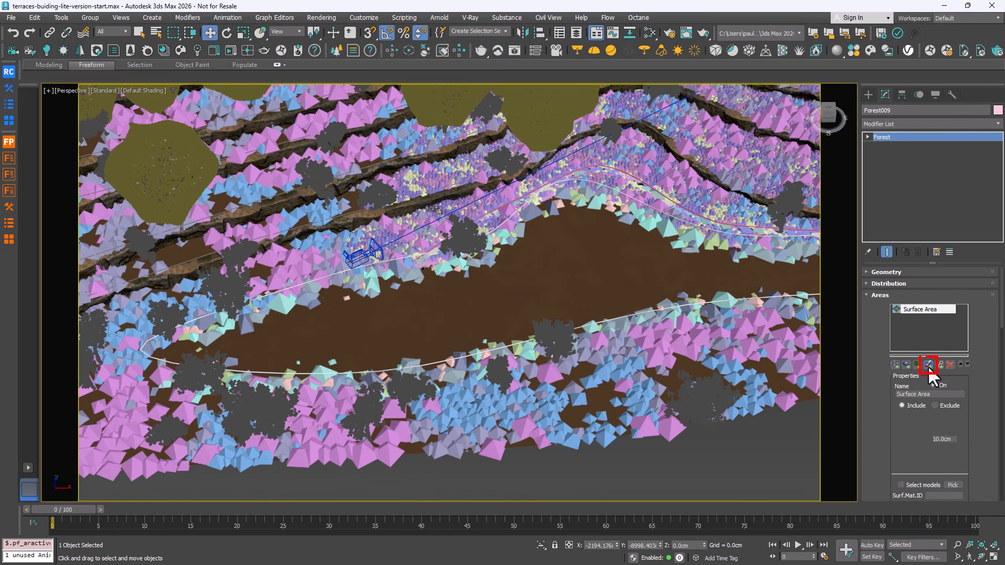
pyautogui.click(907, 422)
# - Paint several bamboo patches along the shoreline and on the terraces with the 300 cm brush
pyautogui.moveTo(506, 247)
pyautogui.keyDown('alt'); pyautogui.mouseDown(button='middle')
pyautogui.moveTo(487, 337)
pyautogui.moveTo(484, 434)
pyautogui.mouseUp(button='middle'); pyautogui.keyUp('alt')
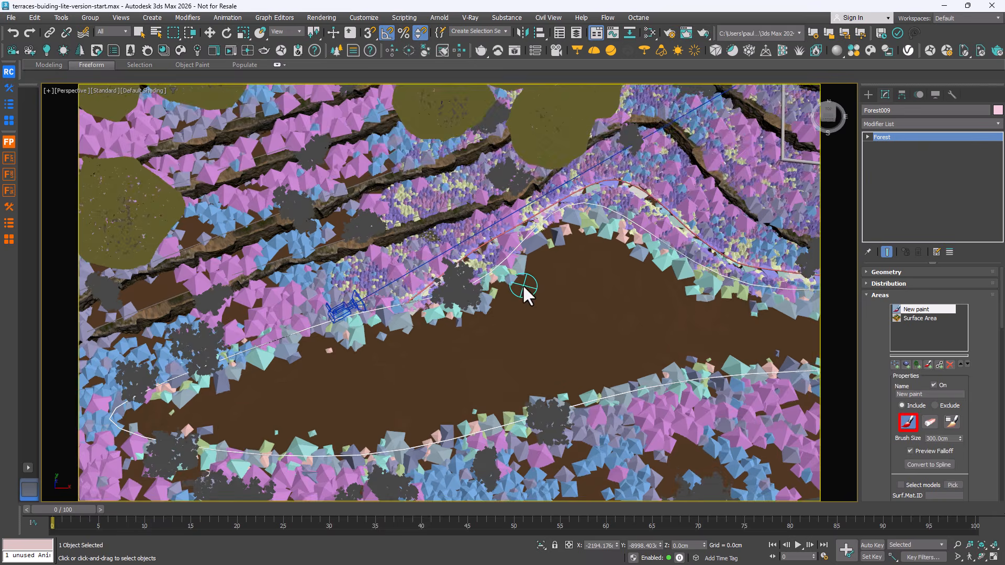
pyautogui.scroll(3, 522, 284)
pyautogui.moveTo(684, 250); pyautogui.dragTo(727, 257)
pyautogui.moveTo(684, 289)
pyautogui.mouseDown(button='middle')
pyautogui.moveTo(746, 302)
pyautogui.moveTo(538, 294)
pyautogui.mouseUp(button='middle')
pyautogui.moveTo(743, 299); pyautogui.dragTo(780, 307)
pyautogui.moveTo(100, 189); pyautogui.dragTo(369, 283, button='middle')
pyautogui.moveTo(369, 282); pyautogui.dragTo(411, 272)
pyautogui.moveTo(131, 374)
pyautogui.mouseDown()
pyautogui.moveTo(102, 386)
pyautogui.moveTo(128, 378)
pyautogui.mouseUp()
pyautogui.moveTo(318, 319); pyautogui.dragTo(313, 319)
pyautogui.moveTo(634, 296)
pyautogui.mouseDown(button='middle')
pyautogui.moveTo(601, 303)
pyautogui.moveTo(557, 249)
pyautogui.mouseUp(button='middle')
# - Erase part of the painted bamboo area along the edge of the water bed with the 300 cm eraser
pyautogui.click(929, 422)
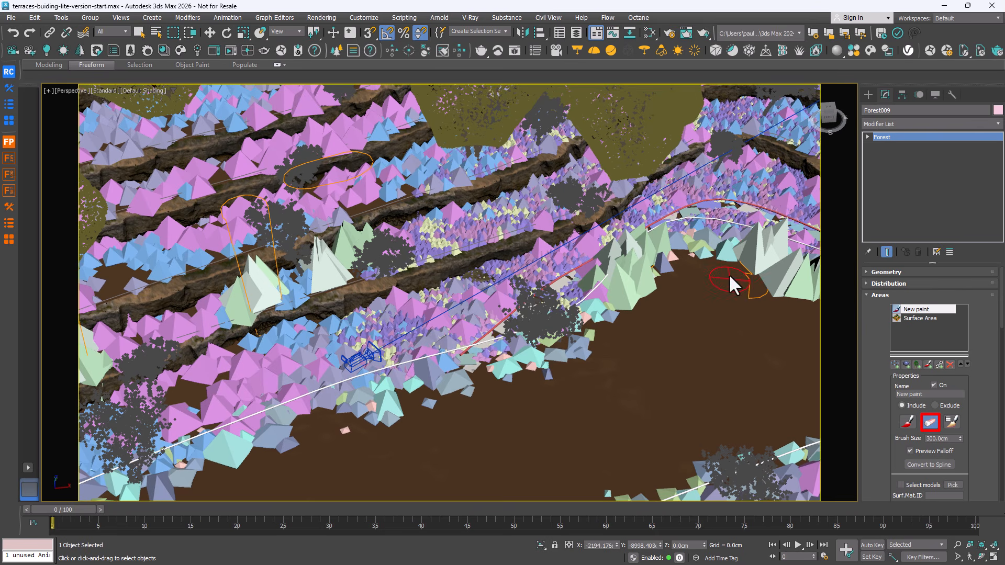
pyautogui.moveTo(742, 271)
pyautogui.mouseDown()
pyautogui.moveTo(777, 288)
pyautogui.moveTo(622, 328)
pyautogui.mouseUp()
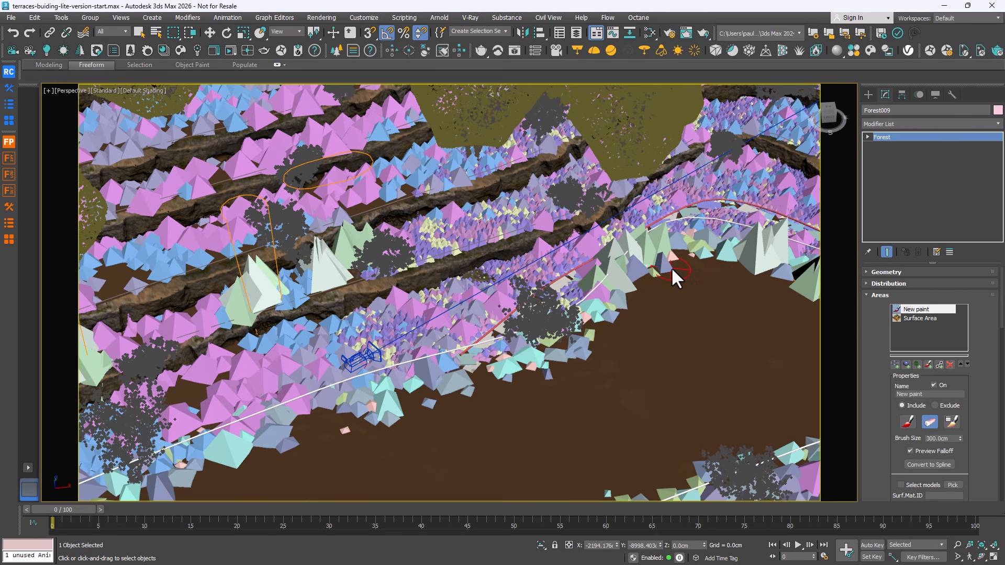
pyautogui.click(930, 422)
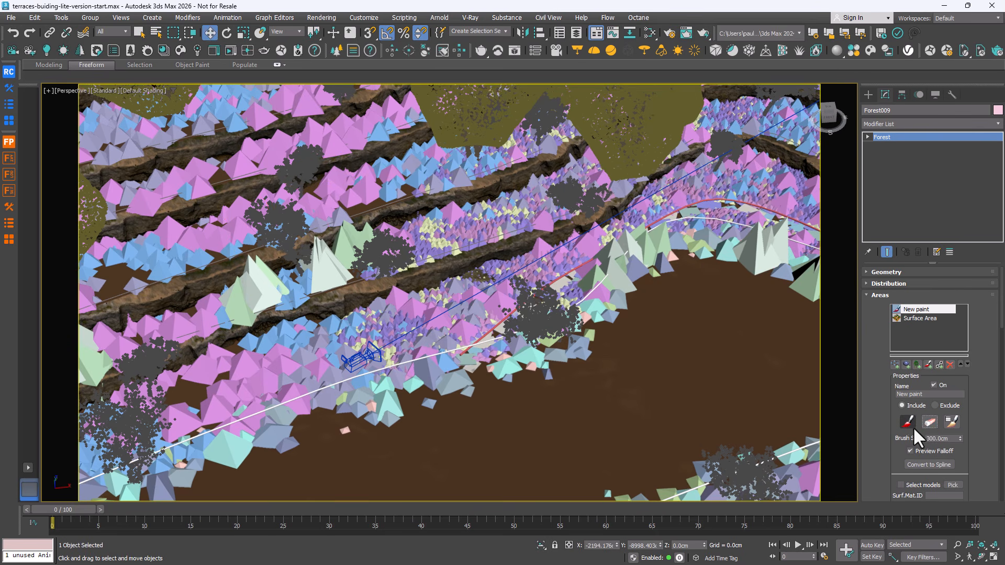
# - View the painted bamboo patches through the Render_cam camera
pyautogui.press('c')
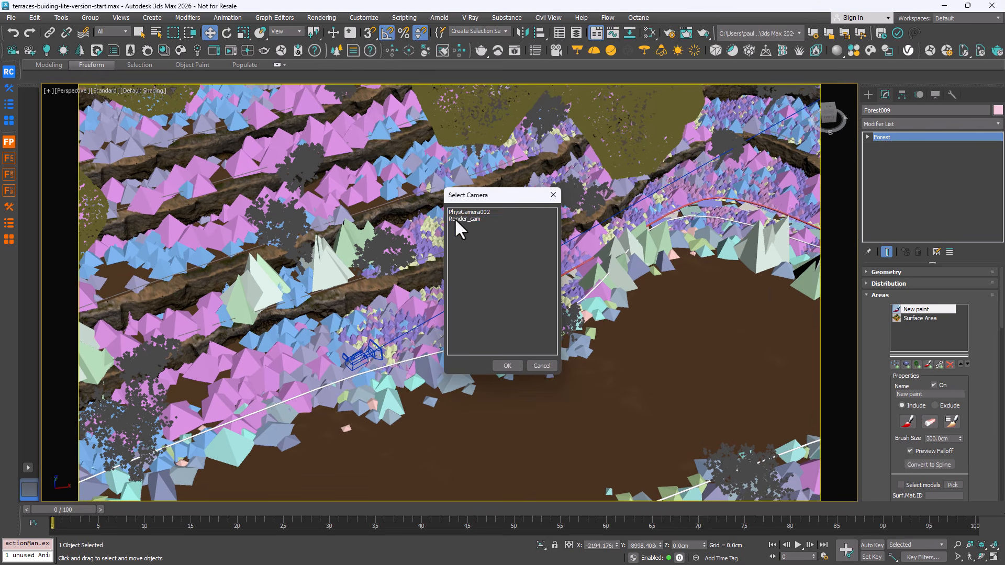
pyautogui.doubleClick(460, 219)
pyautogui.scroll(-5, 897, 291)
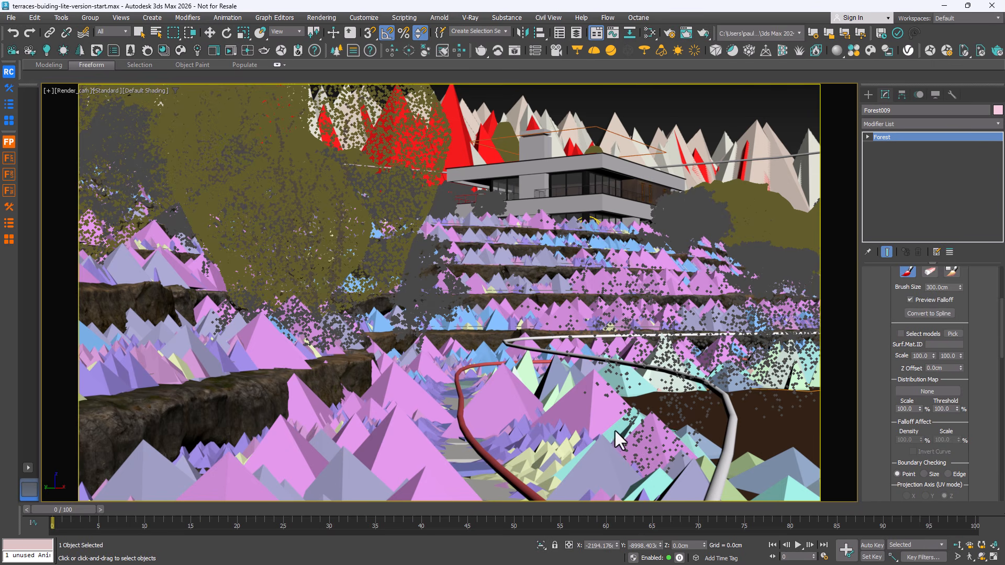